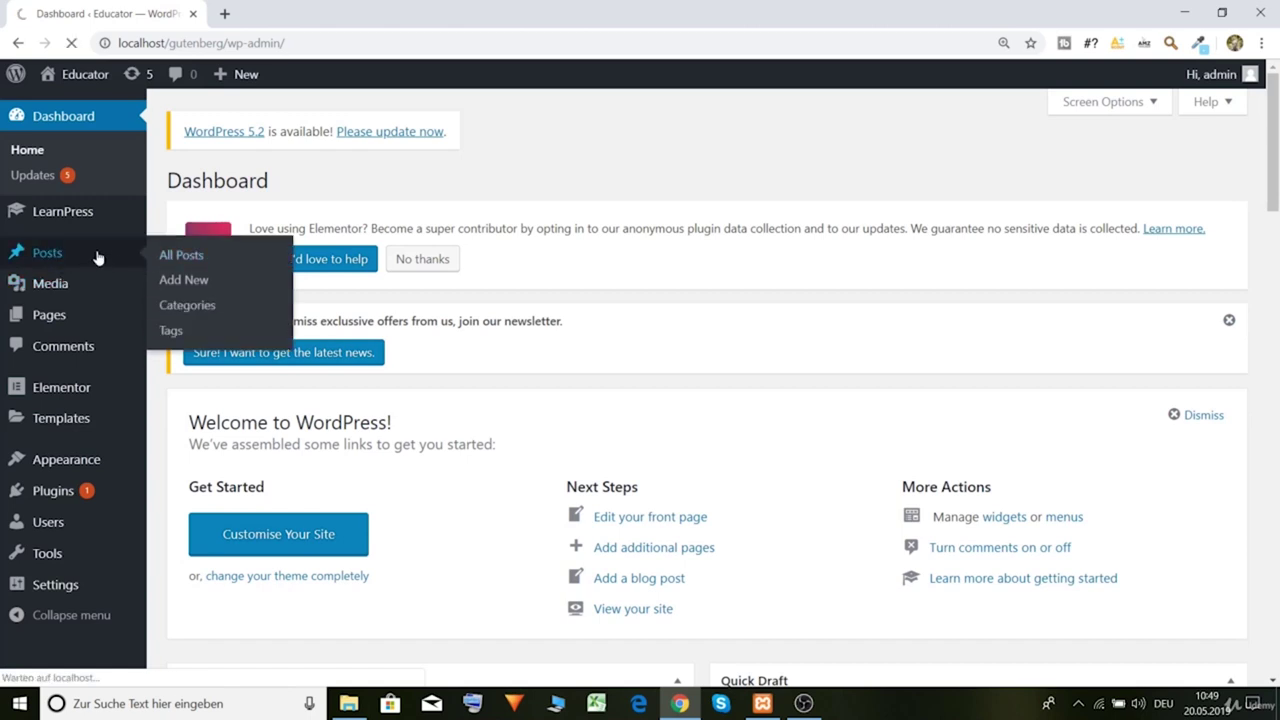
Step: Move the "Hello world!" post from the posts list to the bin
left_click(97, 258)
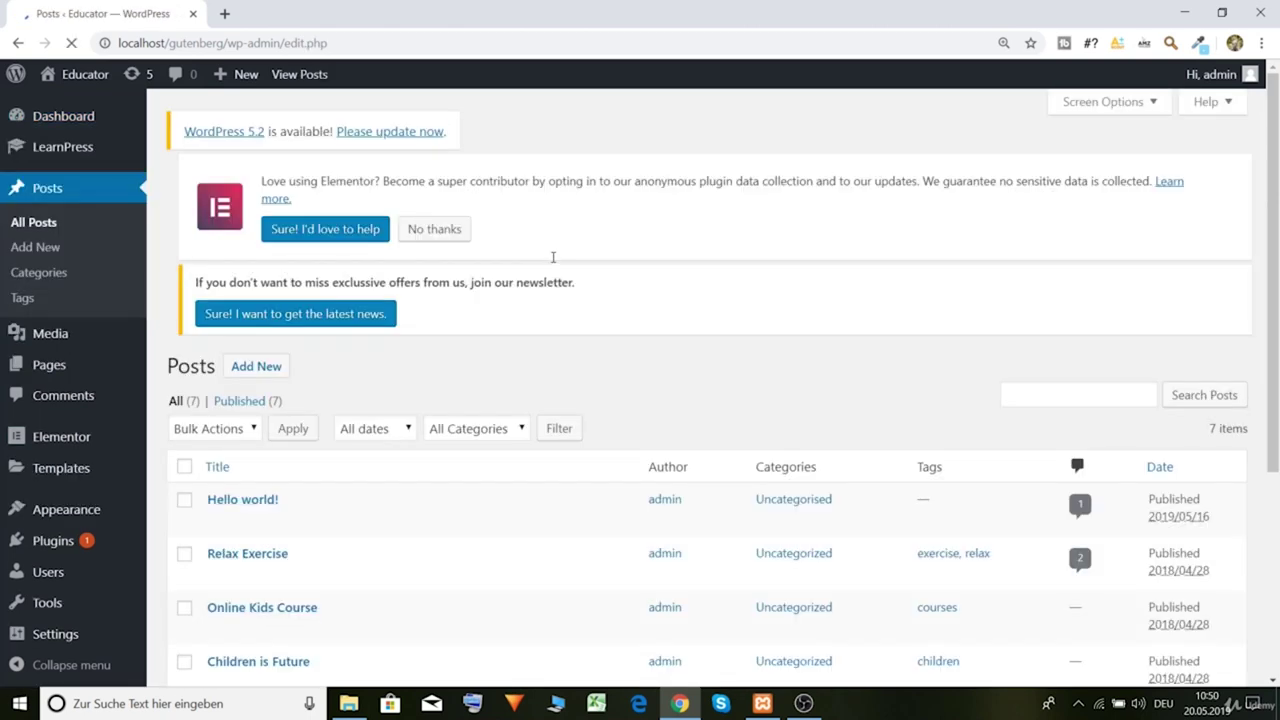
left_click(307, 527)
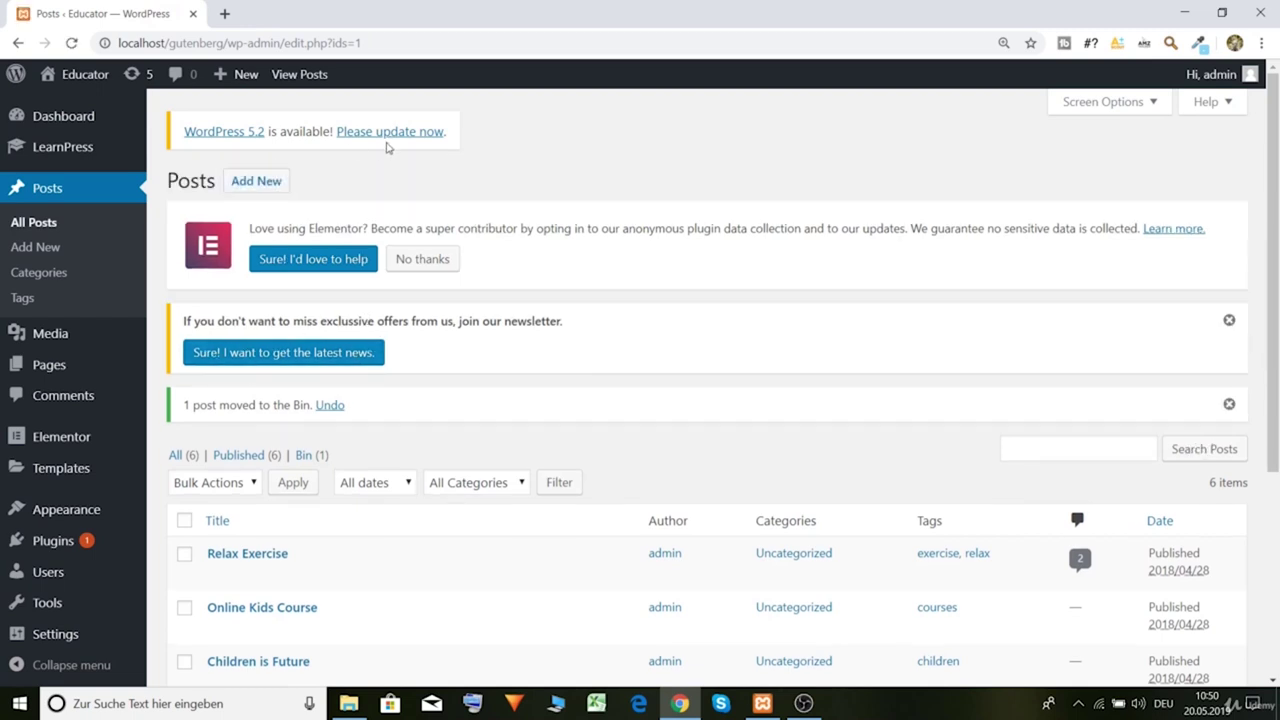
Step: Create a new post and title it "Wordpress"
left_click(263, 182)
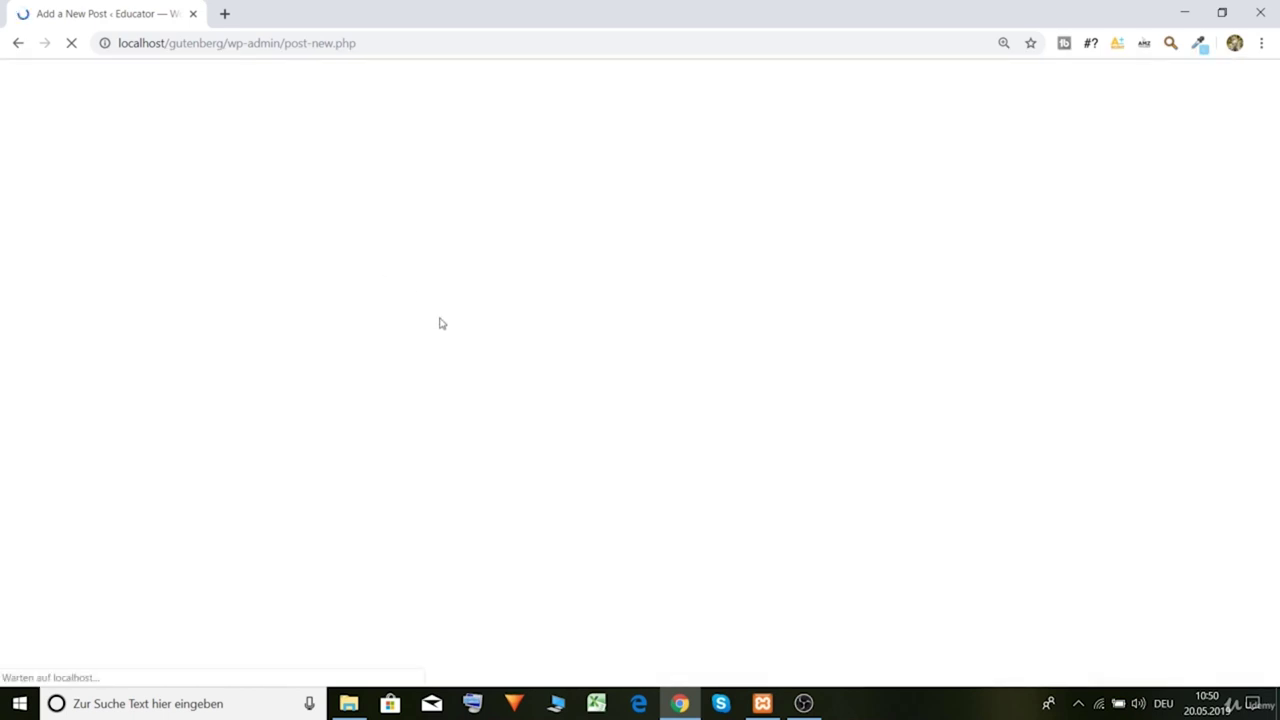
left_click(413, 250)
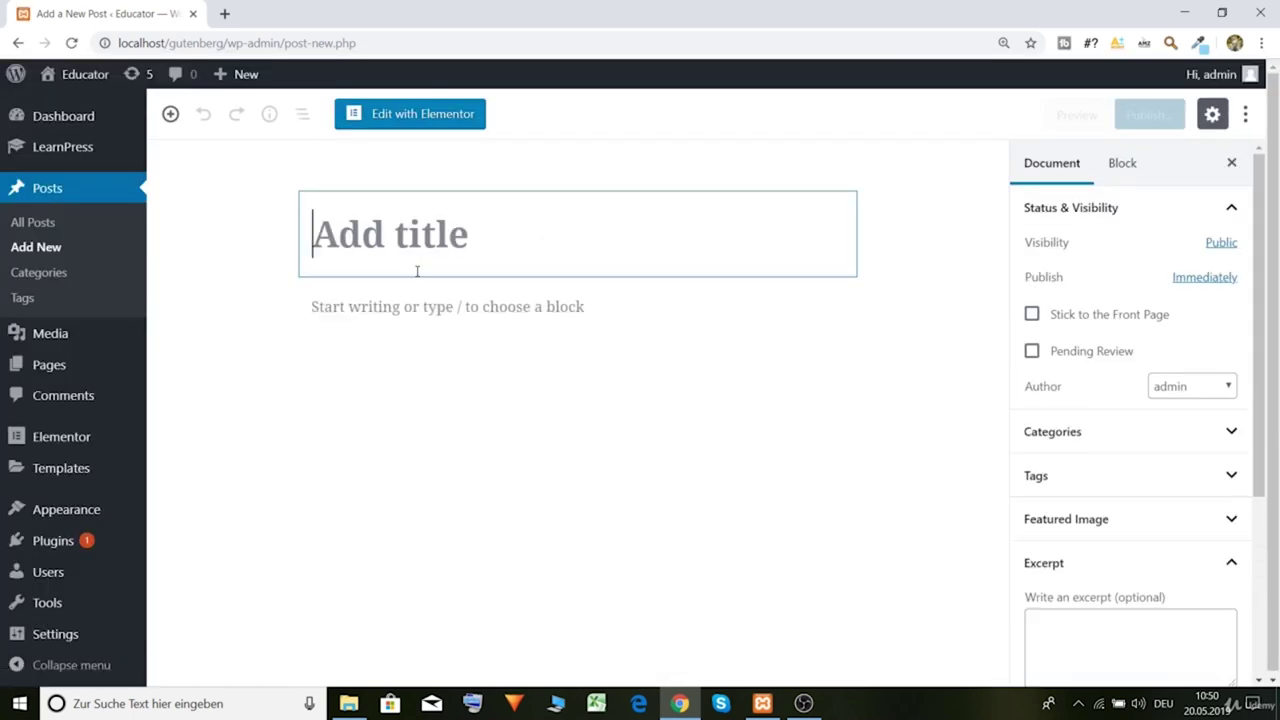
type("Wordpress")
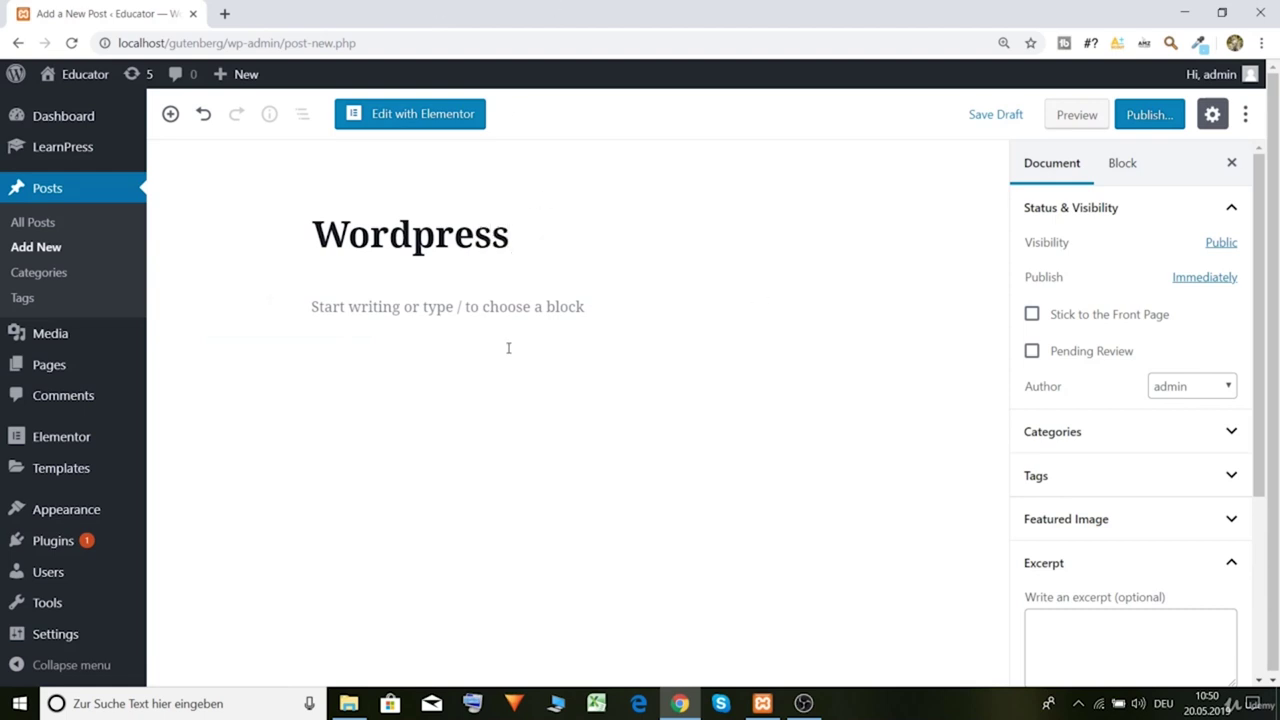
left_click(505, 320)
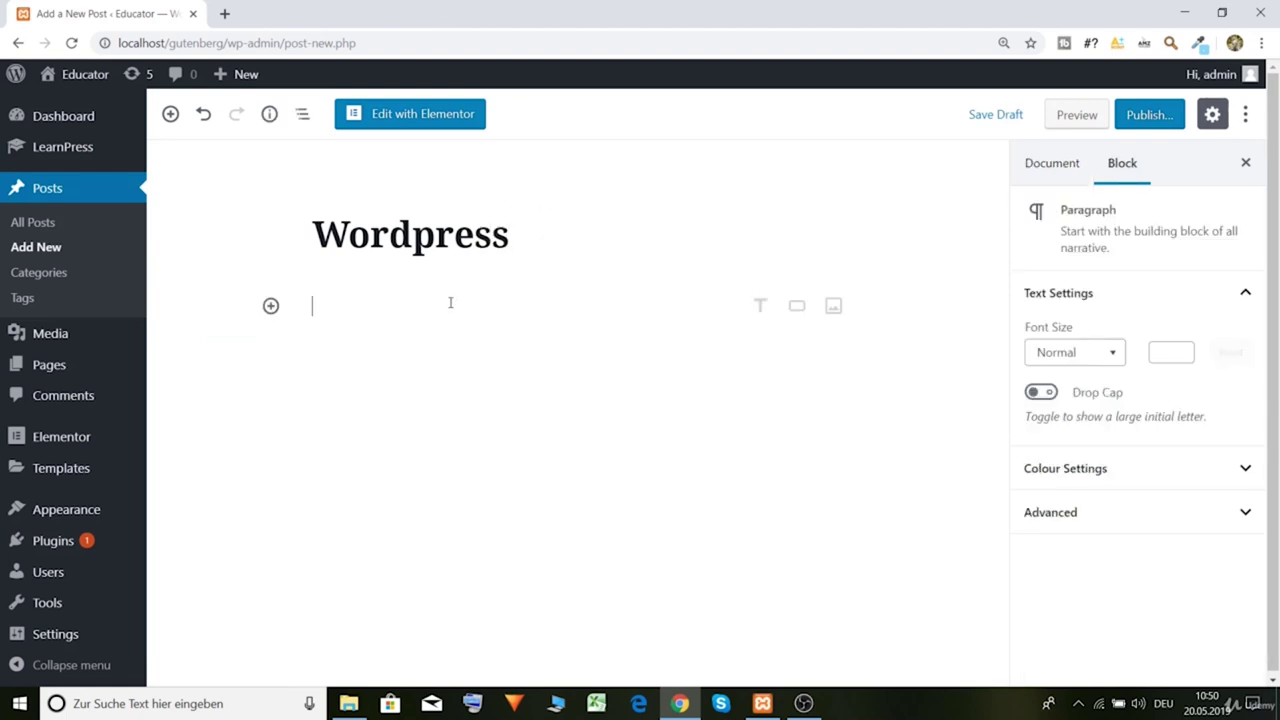
left_click(224, 13)
type("lore")
key("Return")
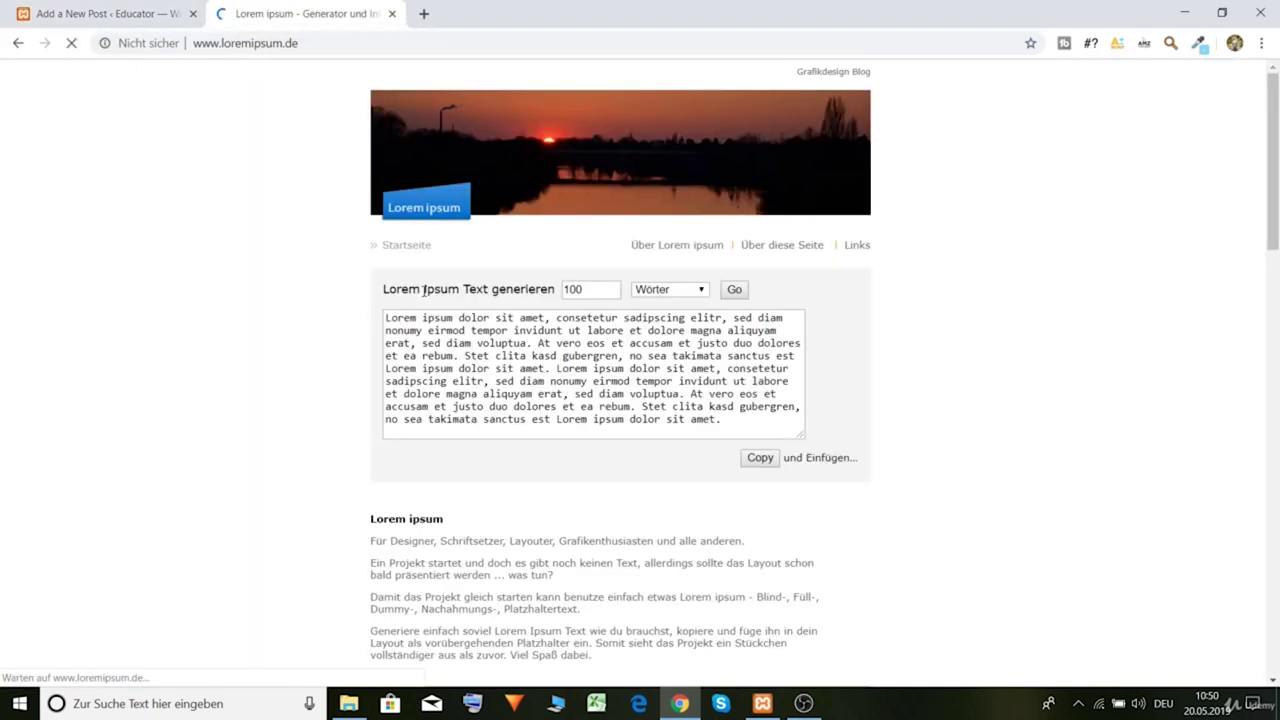
triple_click(428, 356)
key("ctrl+c")
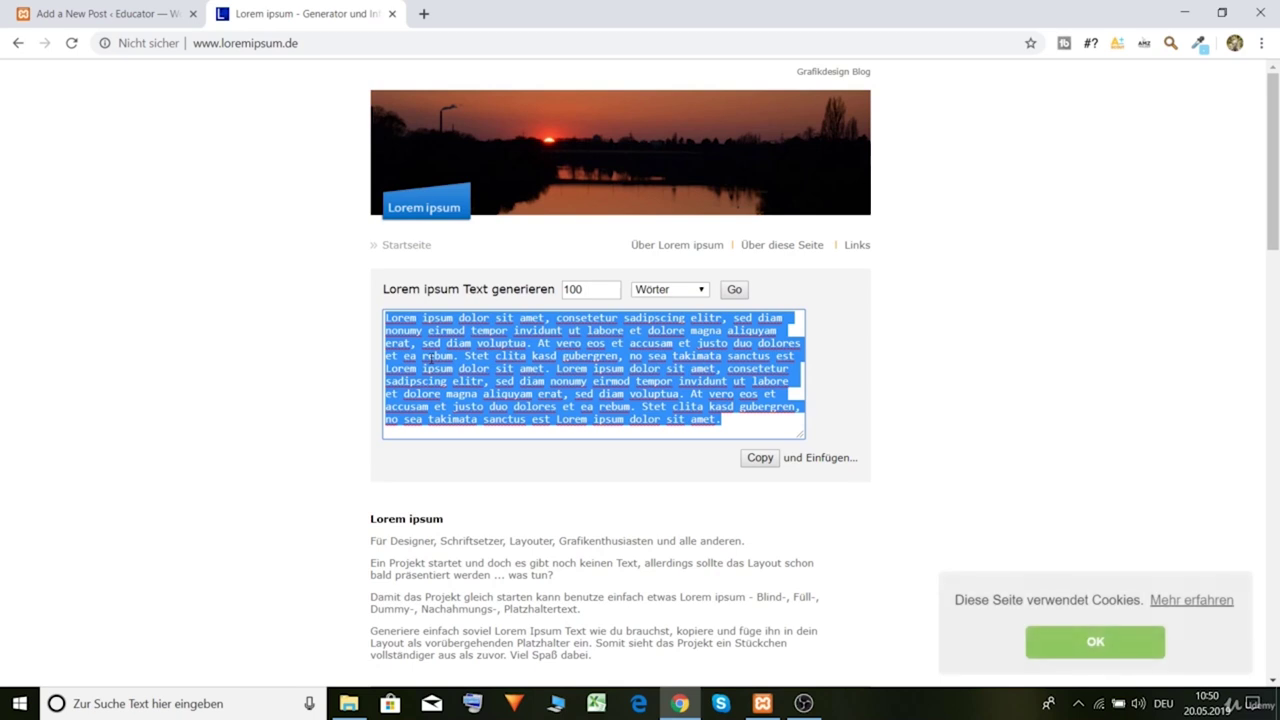
left_click(160, 8)
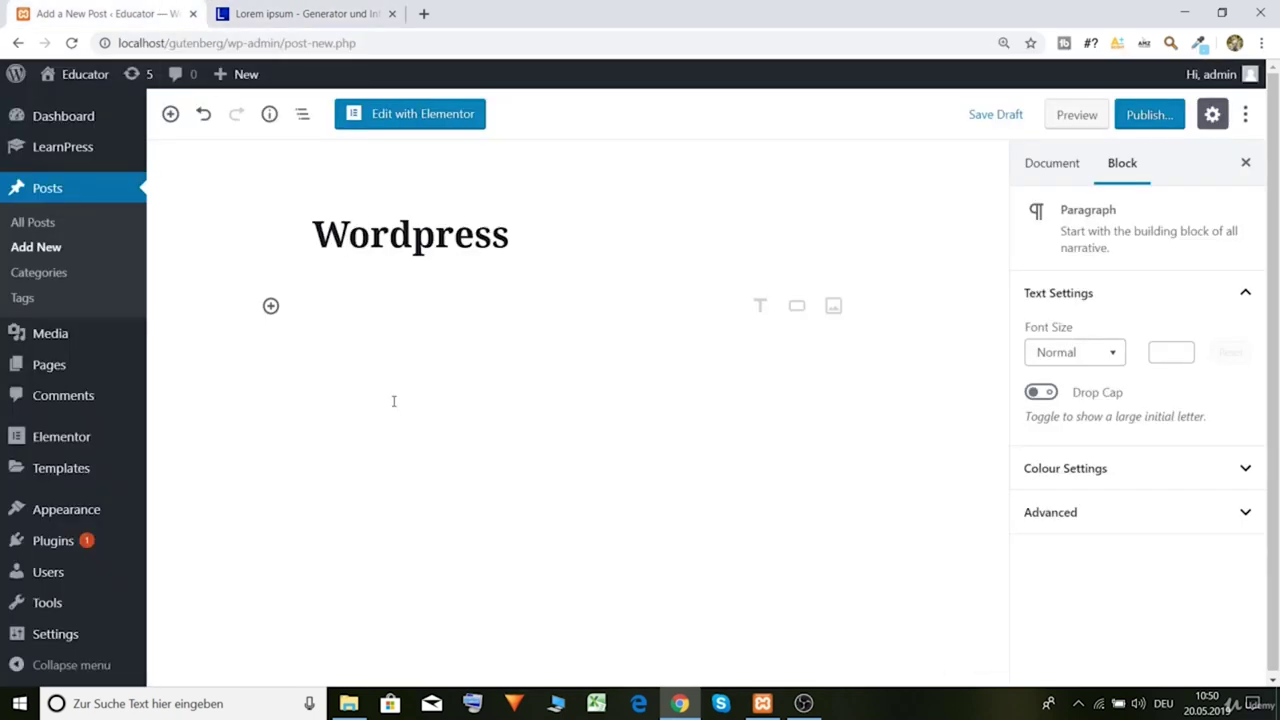
key("ctrl+v")
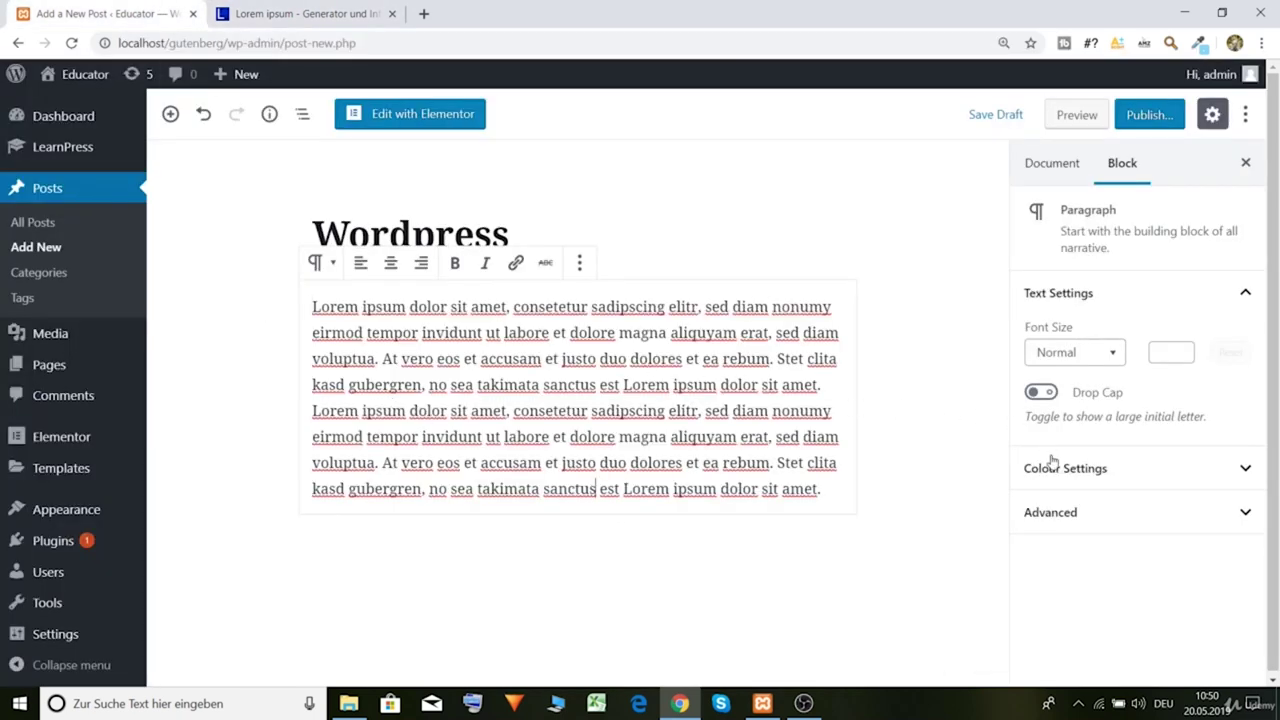
Step: Look over the paragraph block's advanced and colour settings
left_click(1106, 526)
left_click(1106, 522)
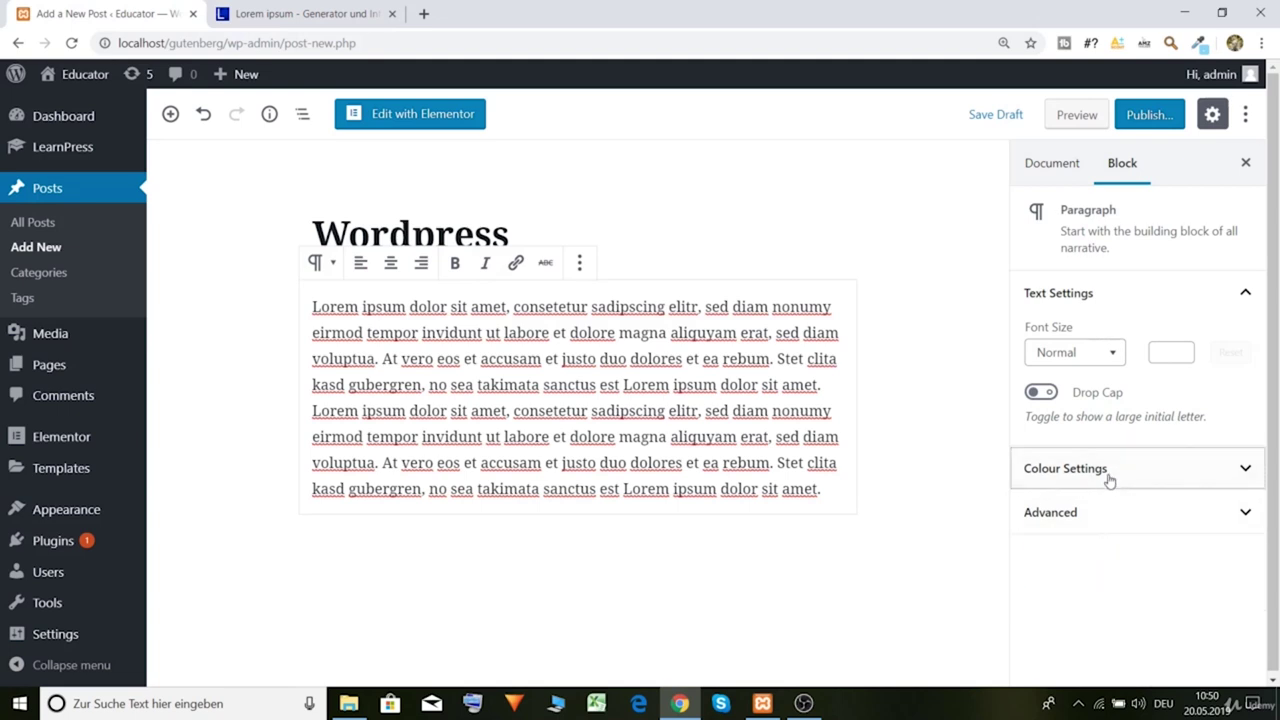
left_click(1108, 472)
scroll(1108, 440, "down", 3)
scroll(1110, 414, "up", 3)
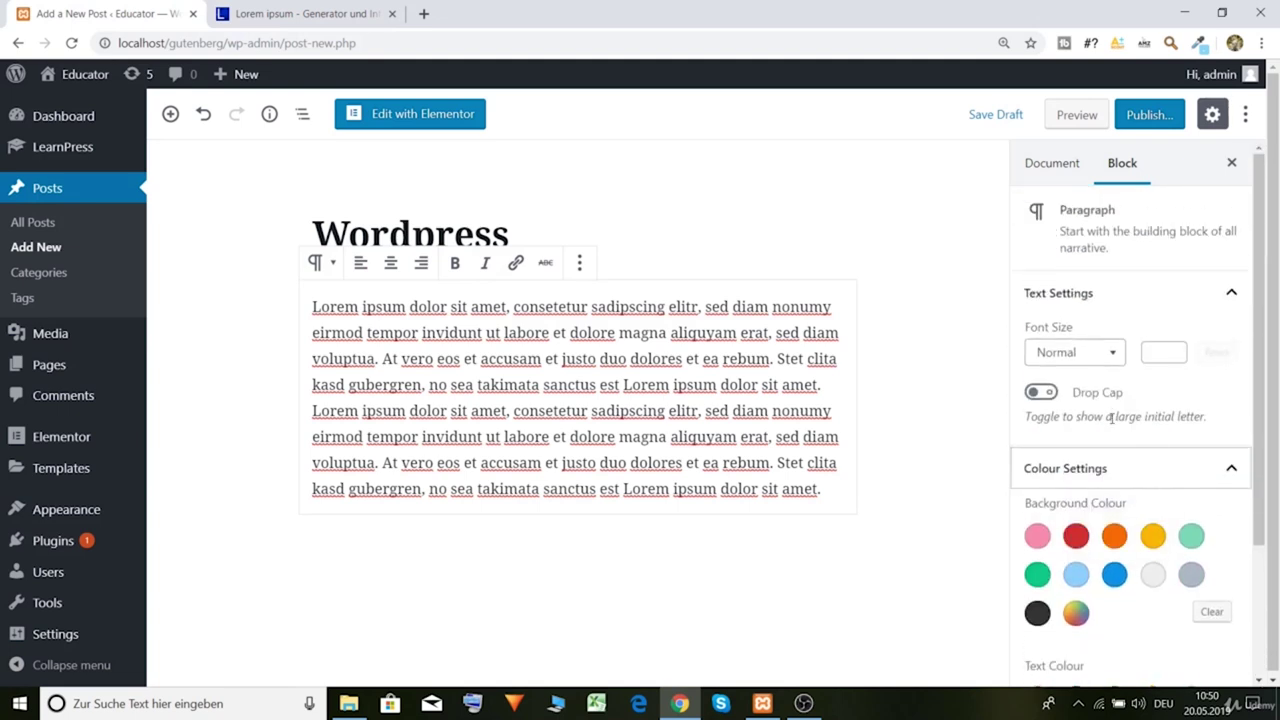
Step: Disable comments as well as pingbacks and trackbacks in the post's discussion settings
left_click(1052, 166)
scroll(1089, 431, "down", 3)
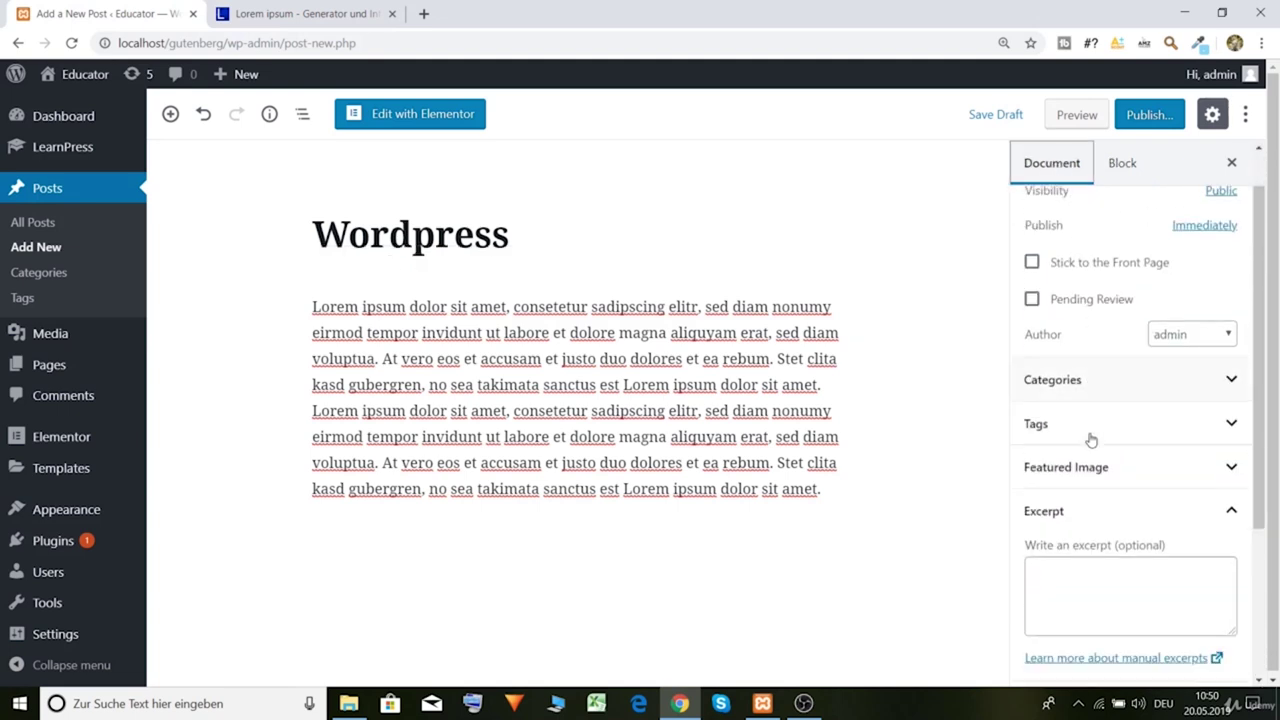
left_click(1032, 510)
left_click(1031, 545)
scroll(1090, 545, "up", 1)
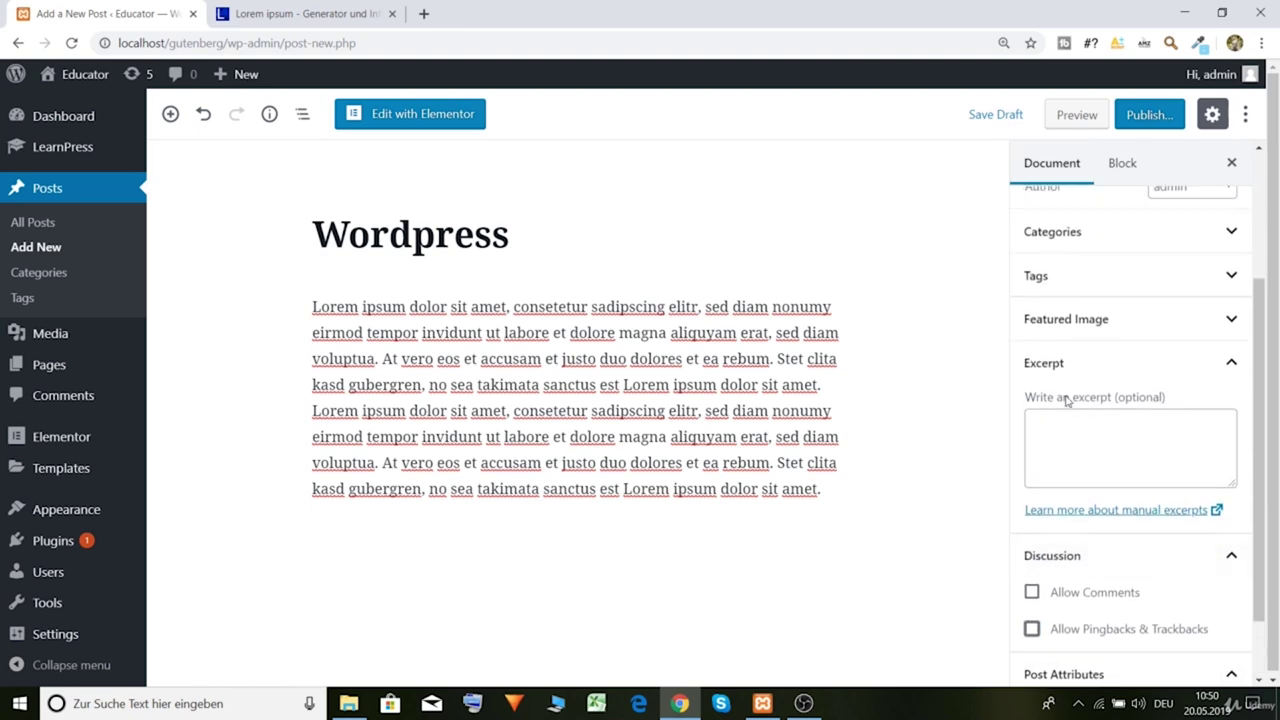
Step: Set the city skyline picture top-cover.jpg from the media library as the post's featured image
left_click(1105, 322)
left_click(1114, 366)
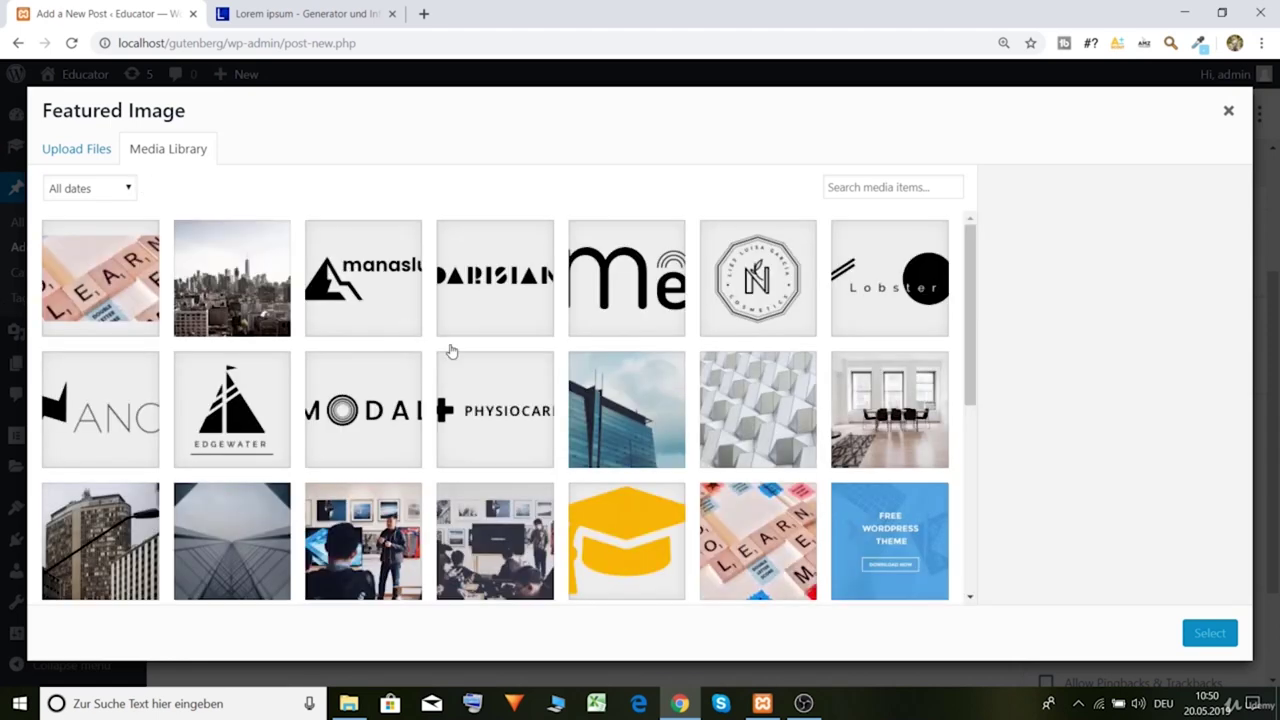
scroll(449, 352, "down", 4)
scroll(454, 355, "up", 3)
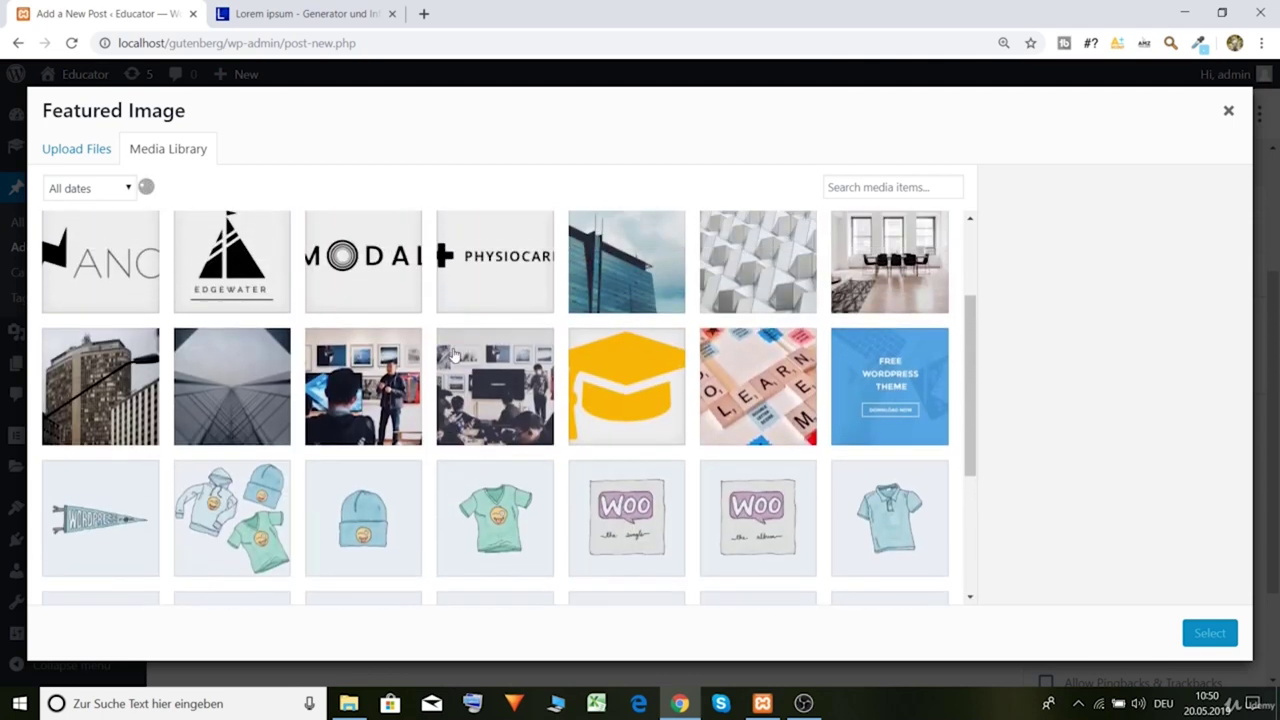
scroll(474, 375, "up", 1)
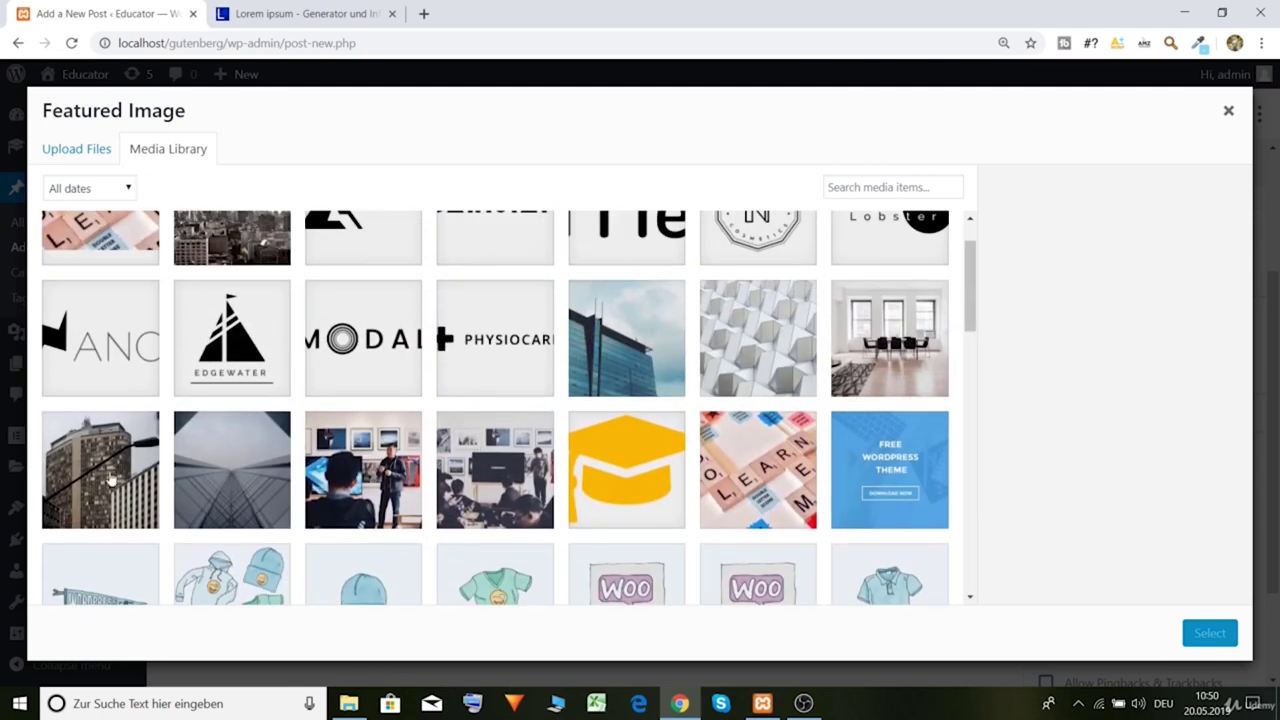
scroll(545, 445, "up", 1)
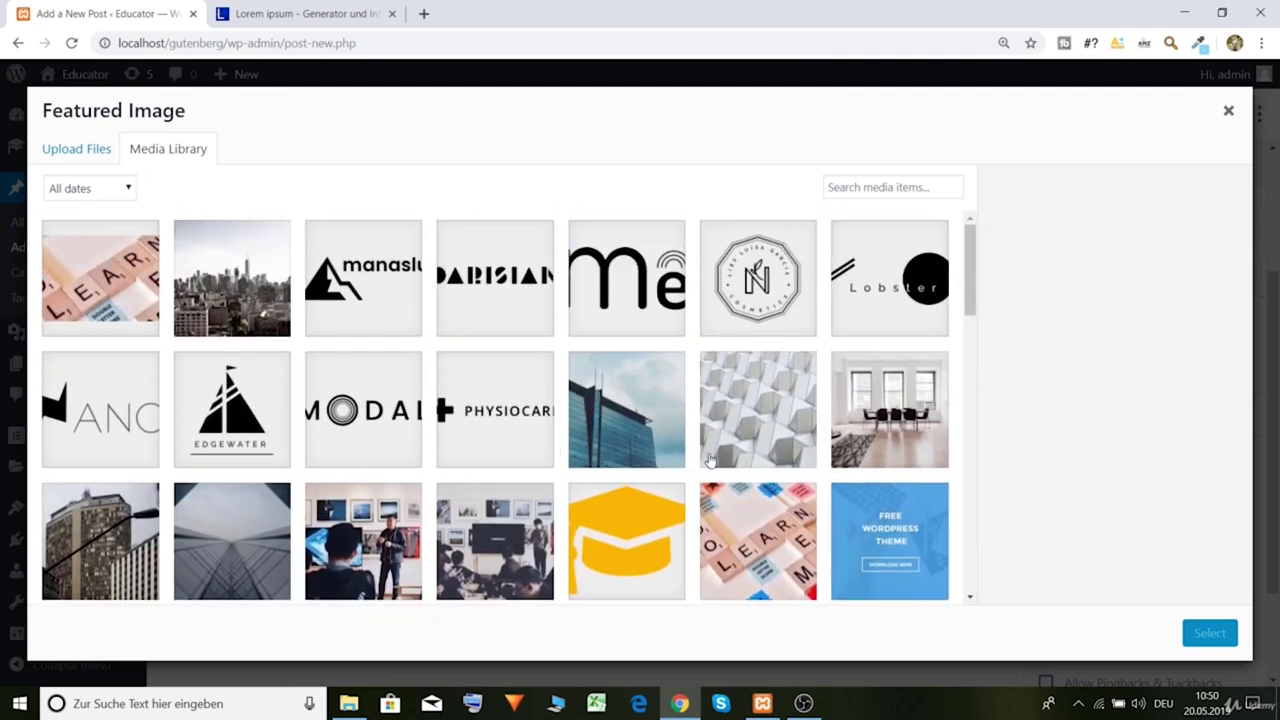
left_click(229, 305)
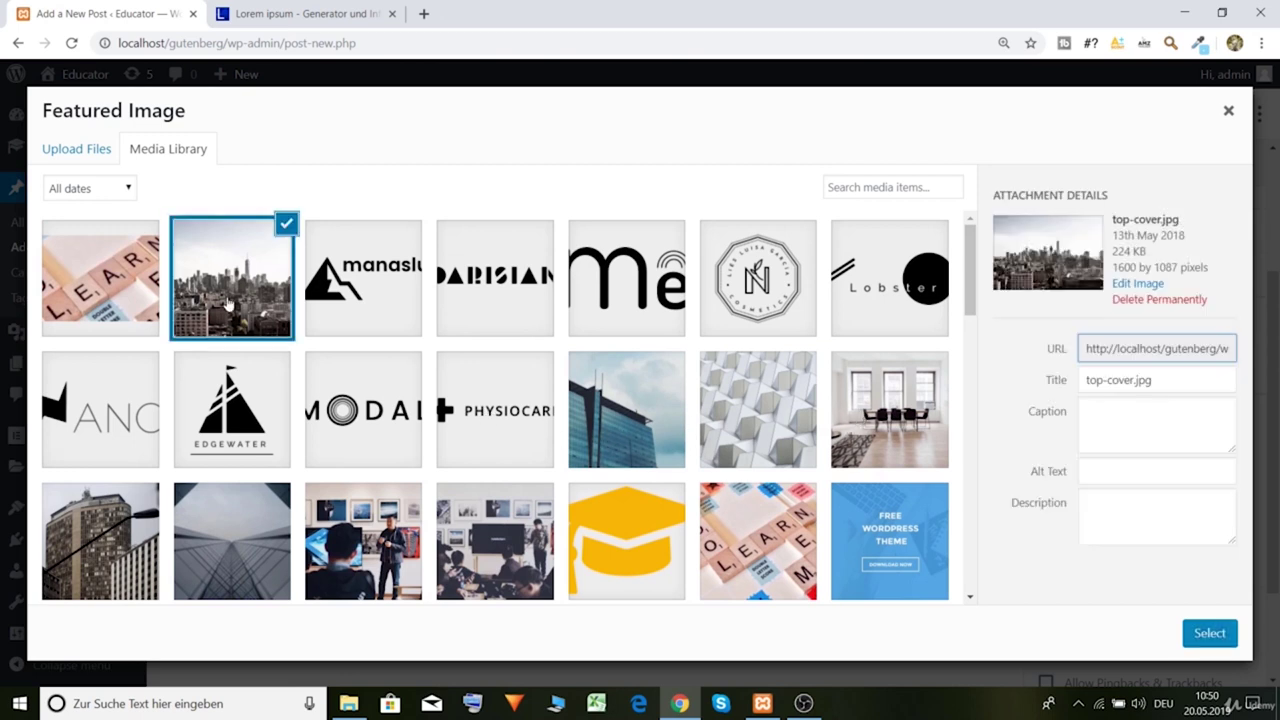
left_click(1209, 634)
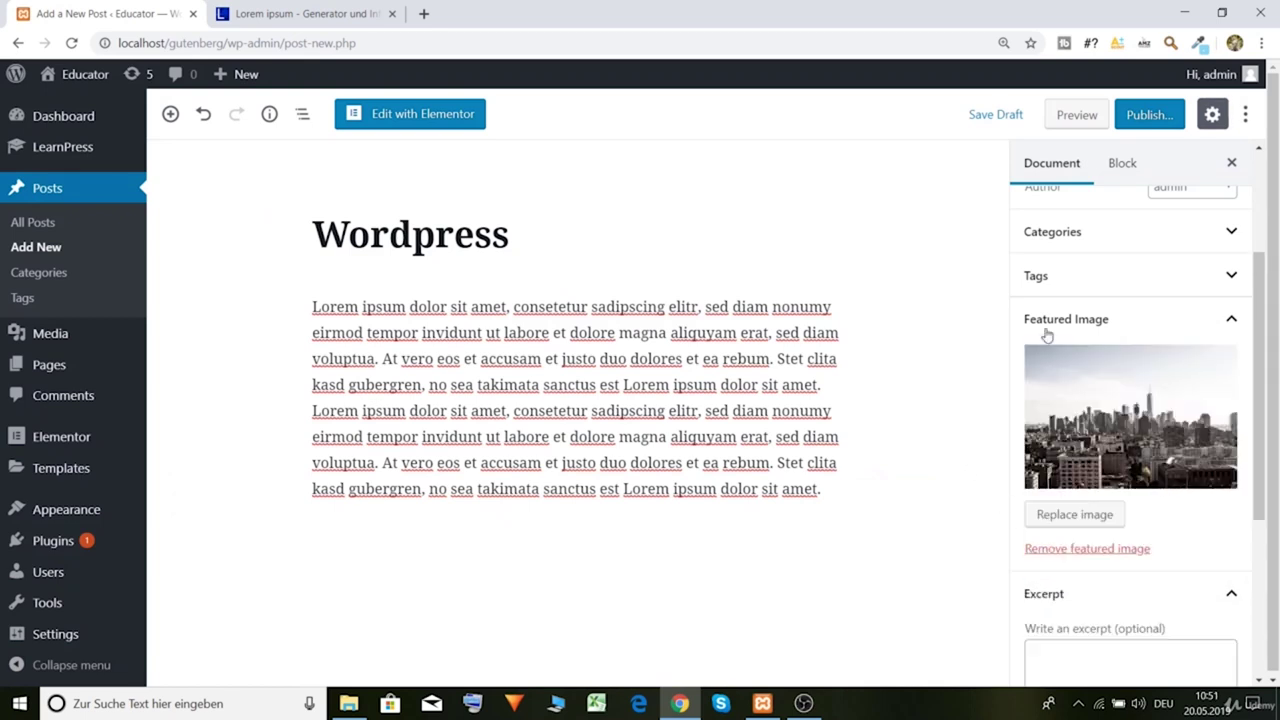
Step: Publish the "Wordpress" post
left_click(1148, 114)
left_click(1150, 116)
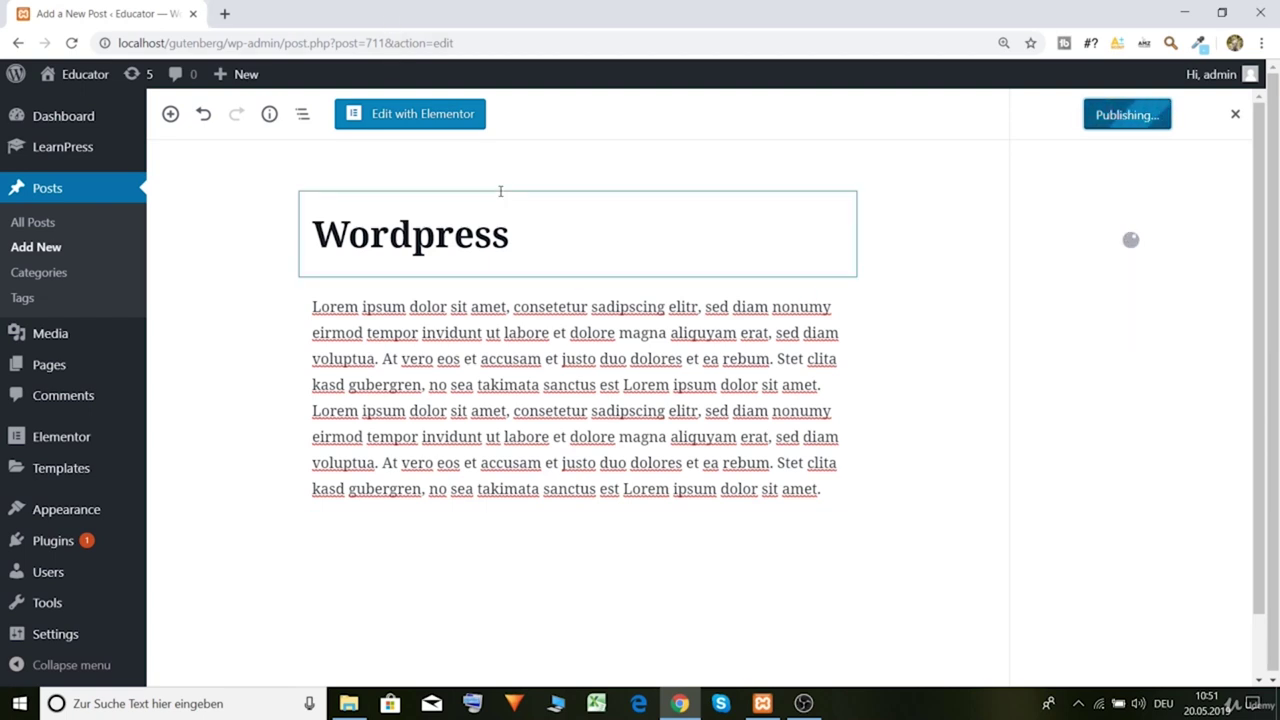
Step: Open the live site in a separate browser tab and check the new post on its Blog page
middle_click(96, 80)
left_click(280, 13)
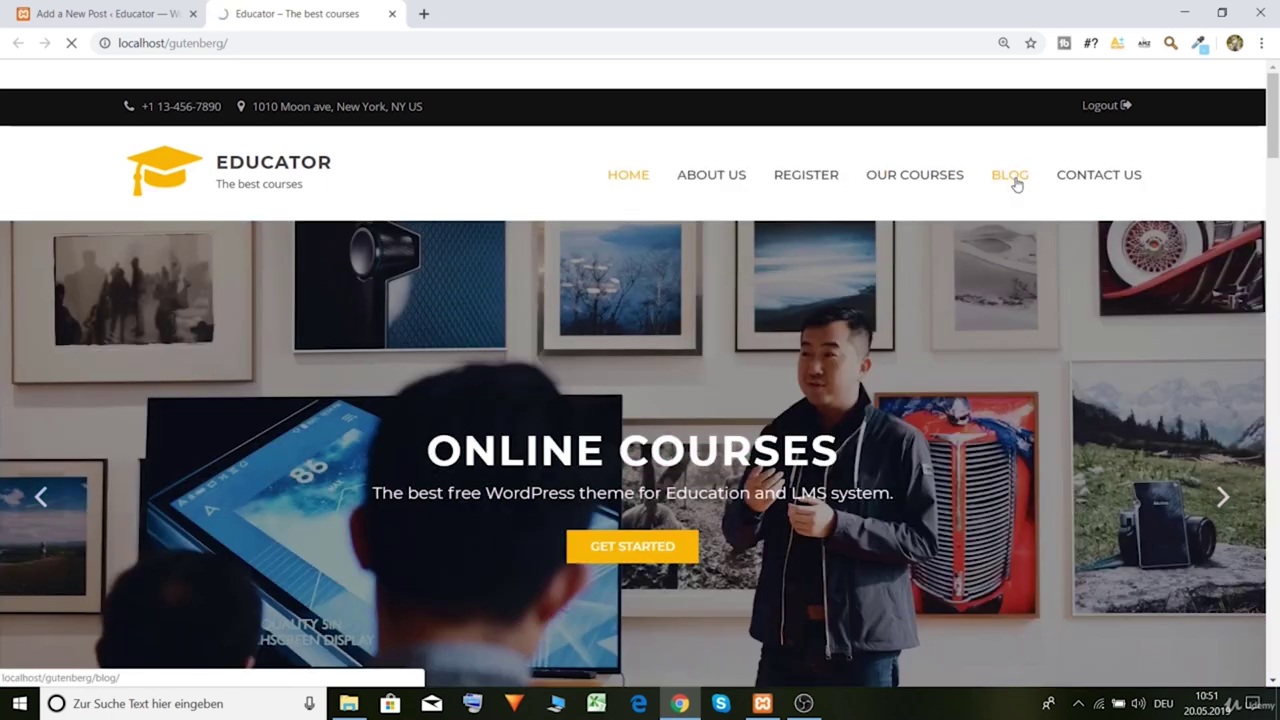
left_click(1016, 183)
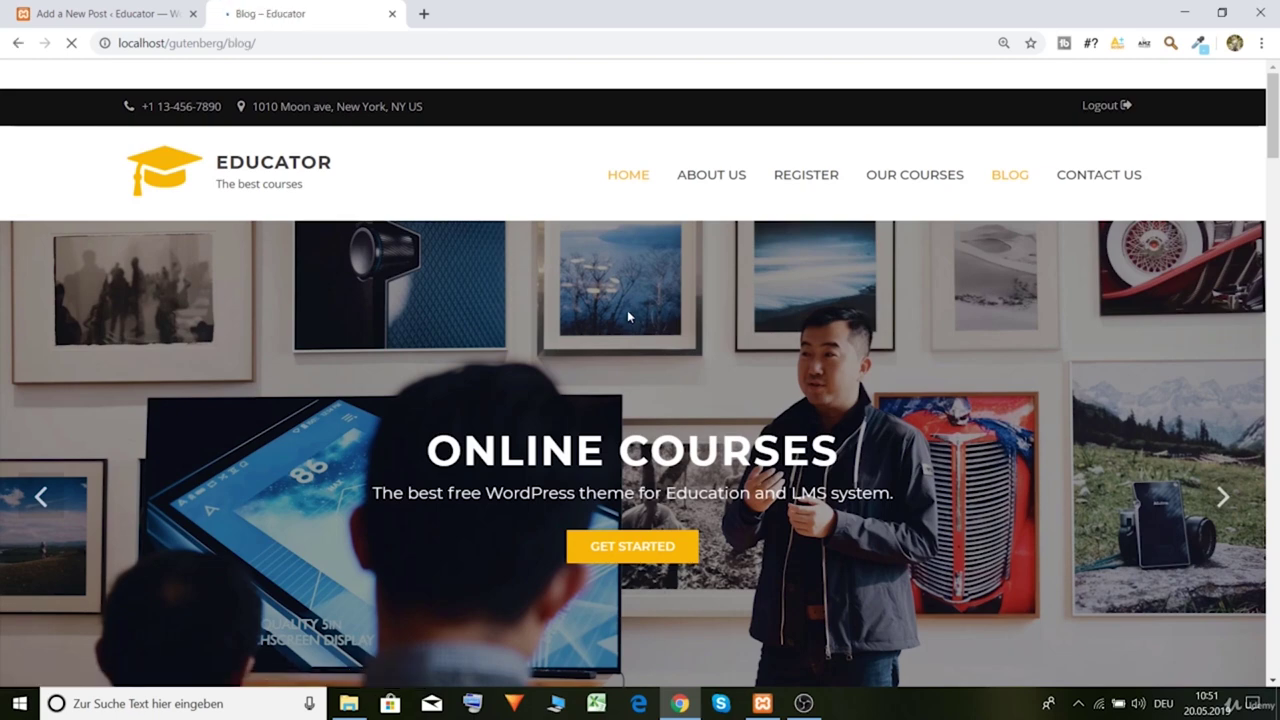
scroll(614, 290, "down", 5)
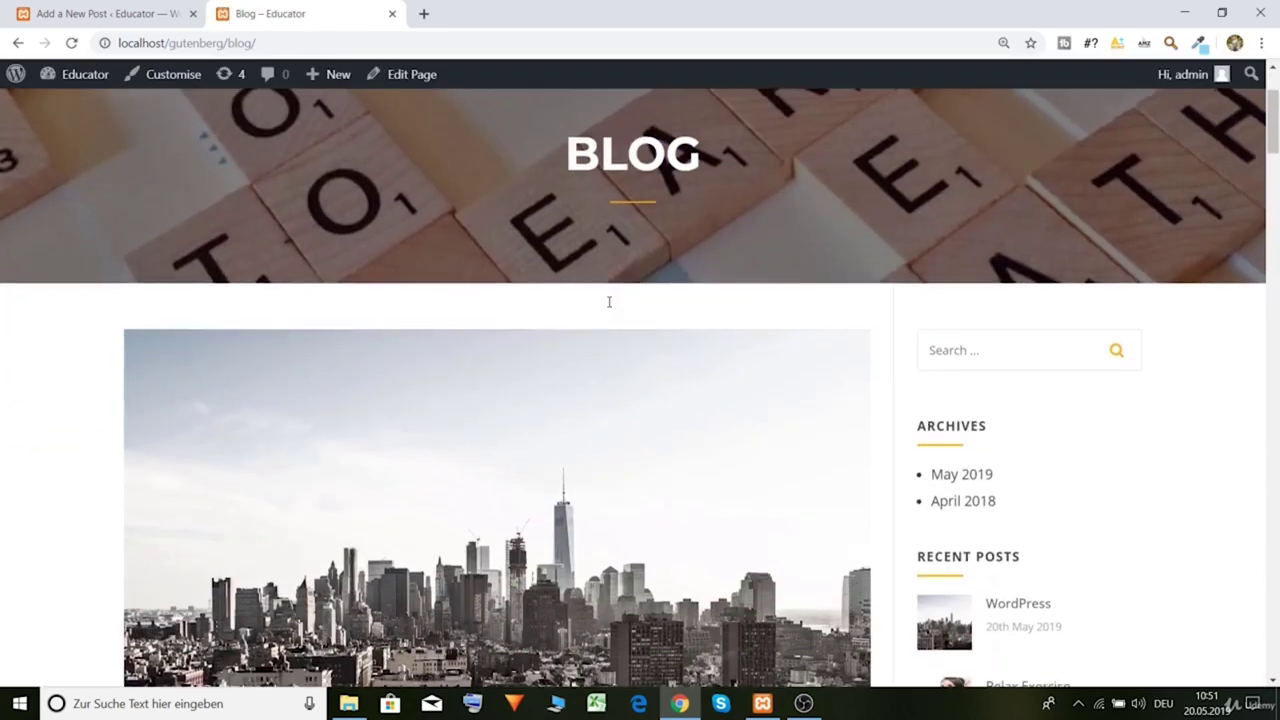
scroll(600, 292, "down", 10)
scroll(589, 282, "up", 7)
scroll(587, 284, "up", 7)
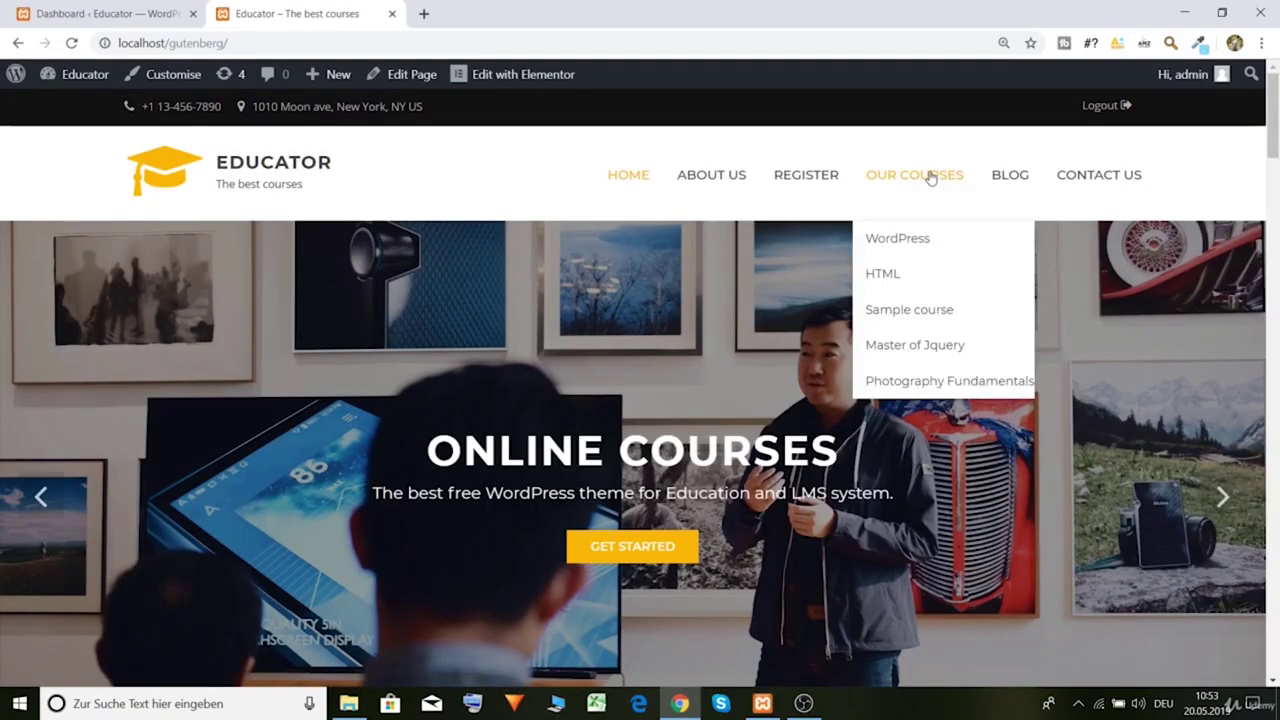
Step: View the site's Our Courses page and look through the listed courses
left_click(930, 176)
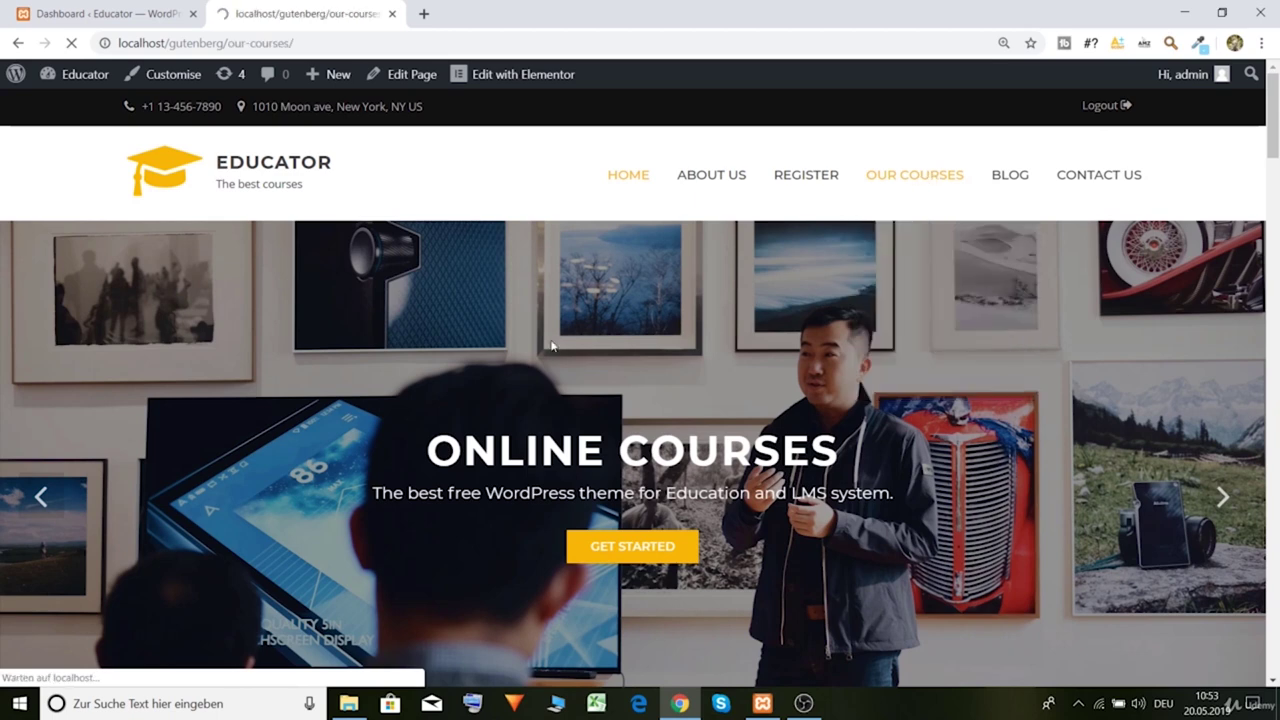
scroll(1013, 314, "down", 3)
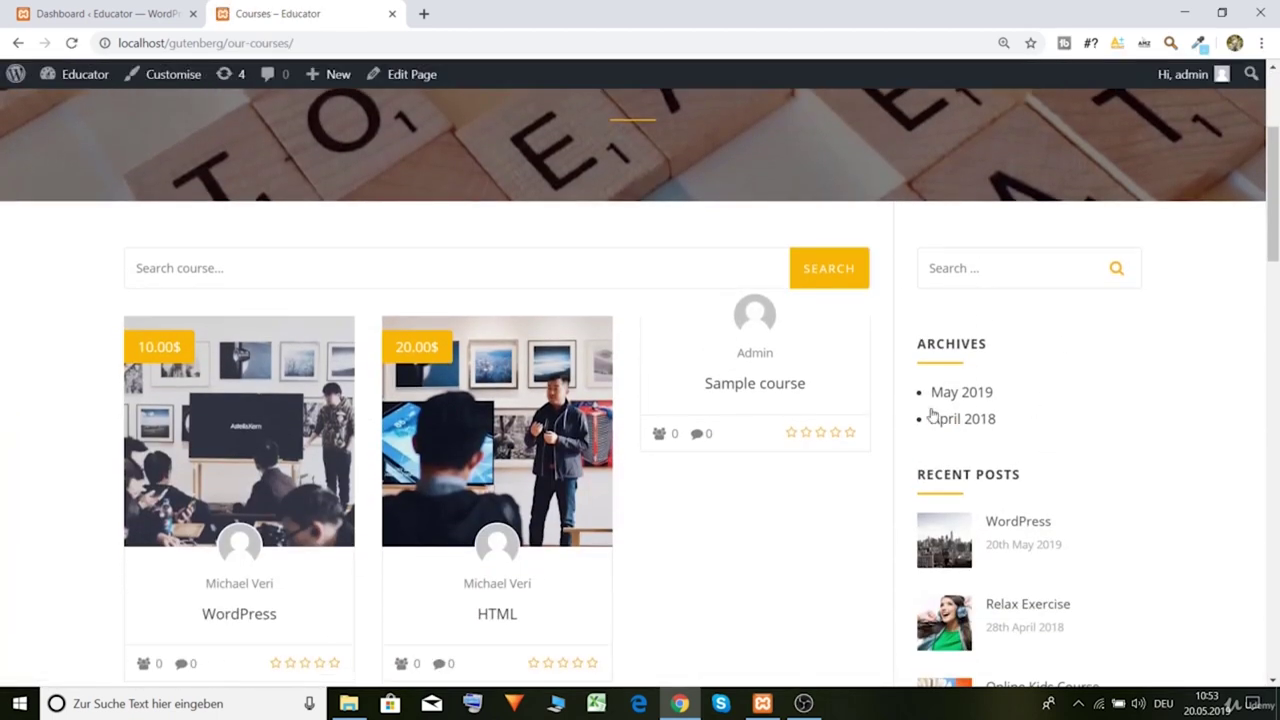
scroll(968, 382, "down", 10)
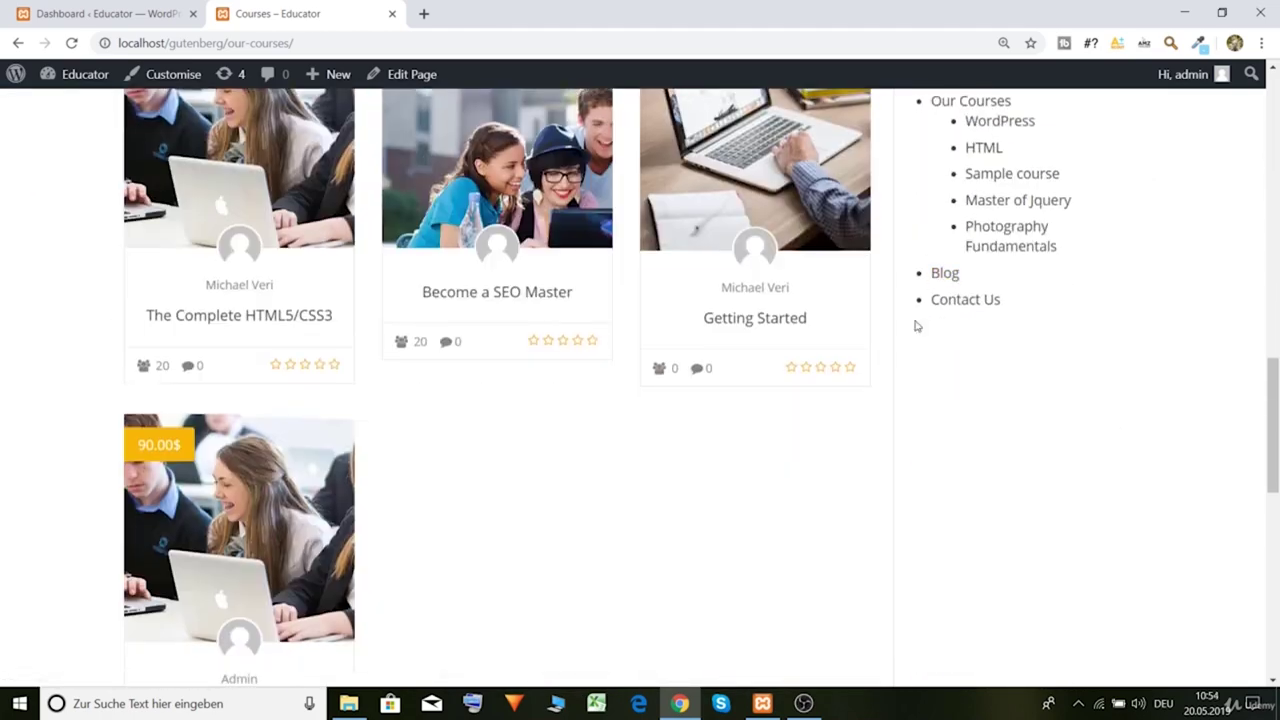
scroll(932, 299, "up", 12)
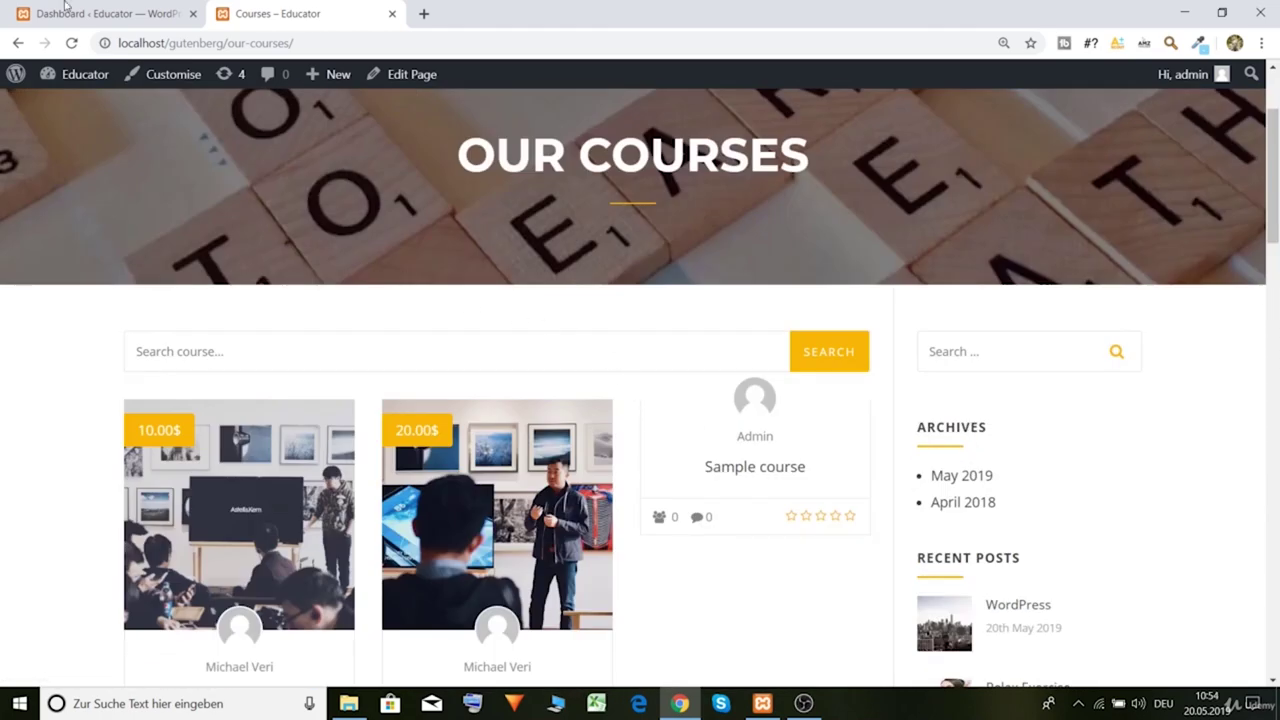
Step: Return to the admin dashboard and examine the list of the site's pages, including Our Courses
left_click(82, 17)
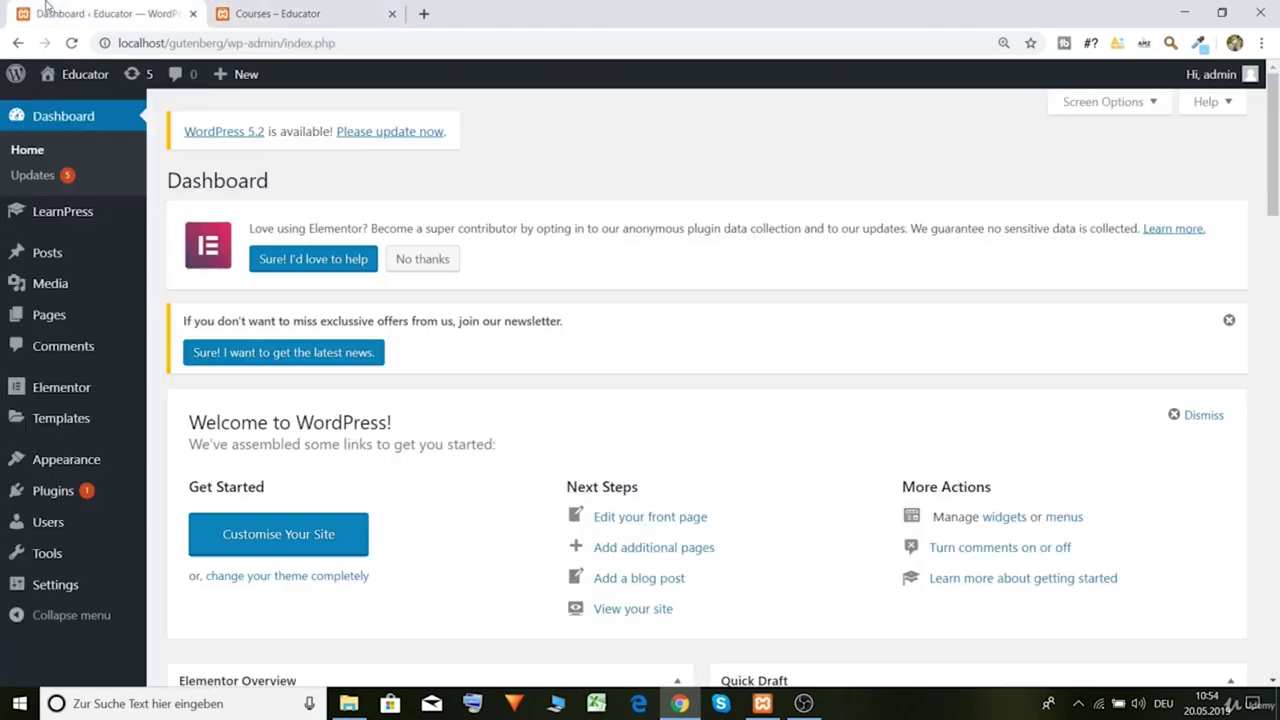
left_click(57, 315)
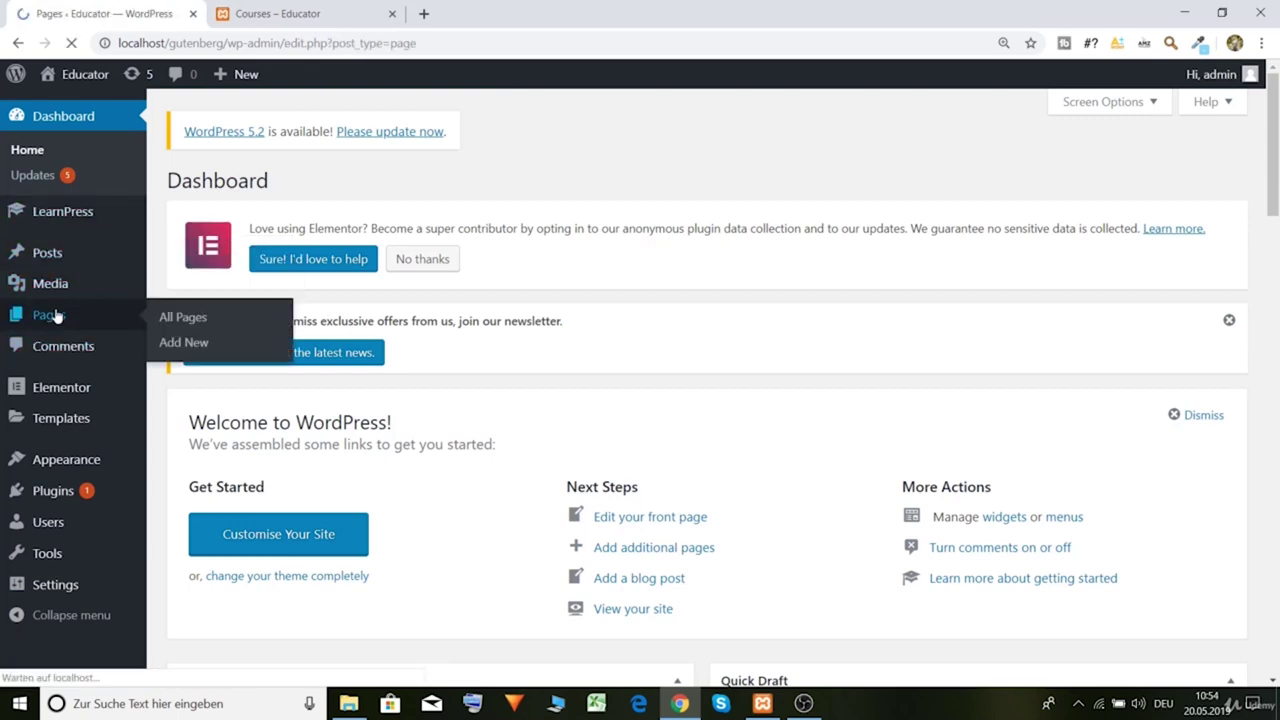
scroll(771, 343, "down", 3)
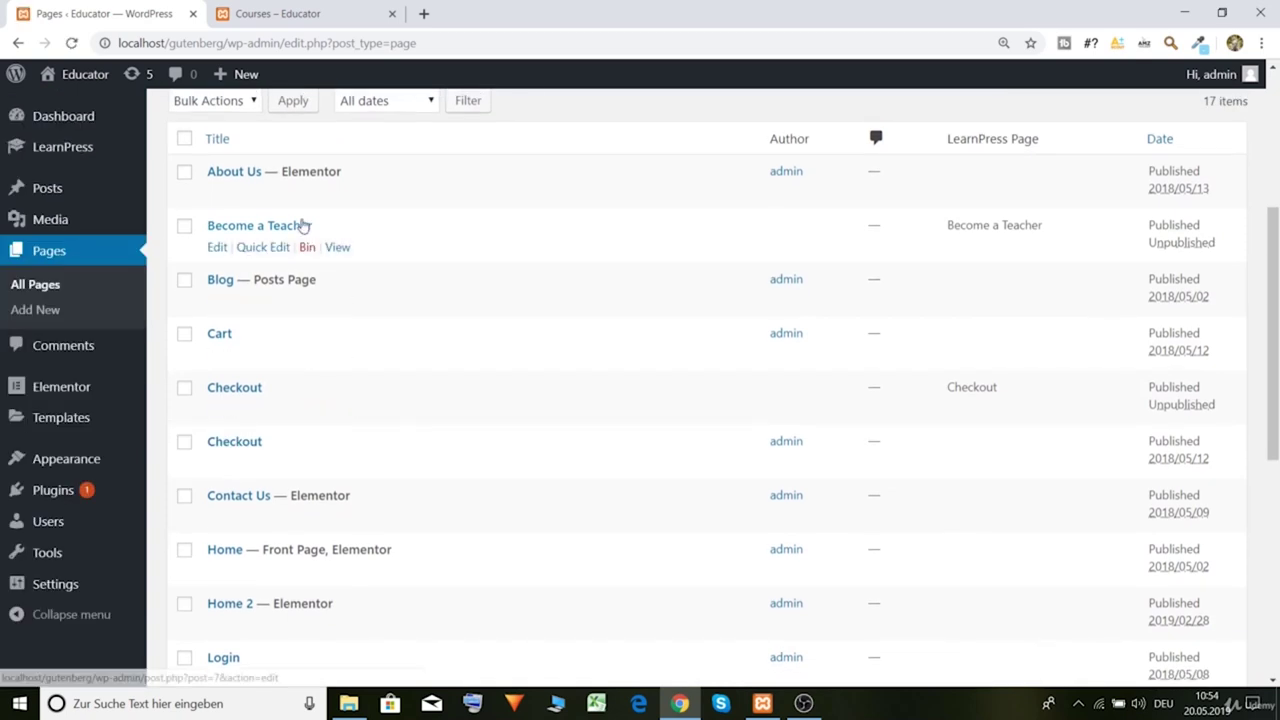
scroll(340, 391, "down", 2)
scroll(305, 520, "down", 3)
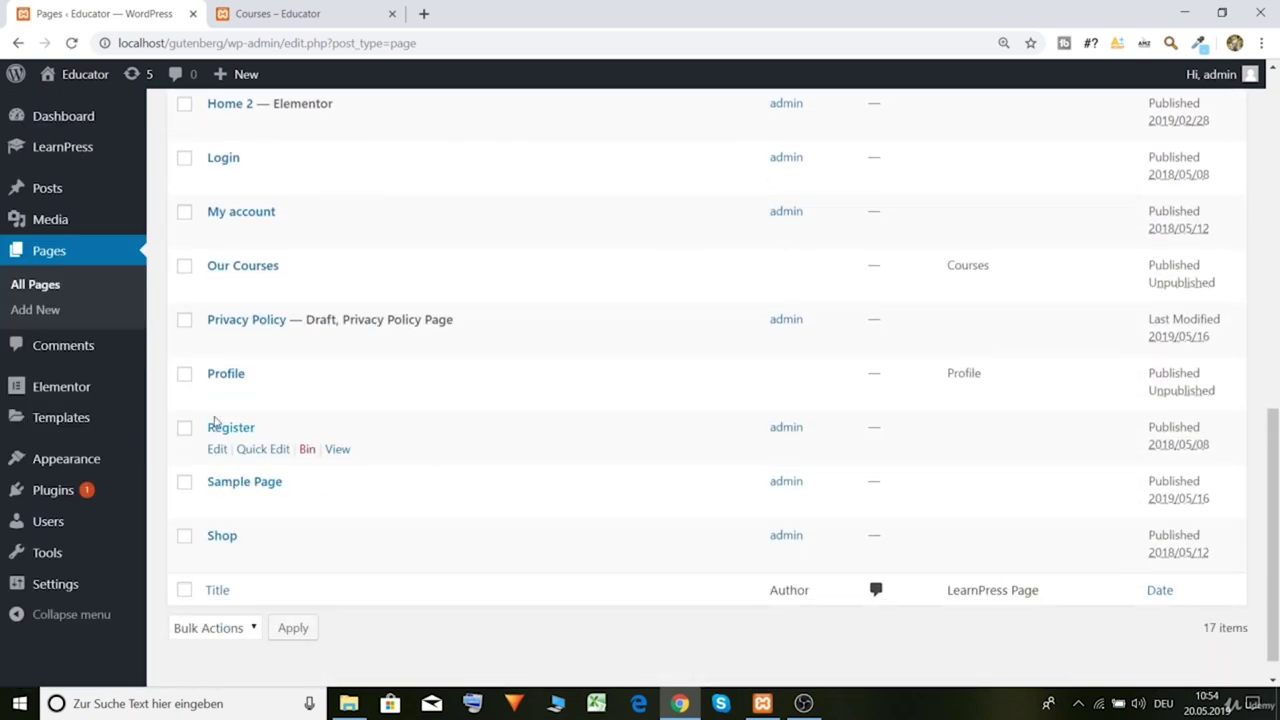
scroll(225, 430, "up", 2)
scroll(240, 272, "up", 2)
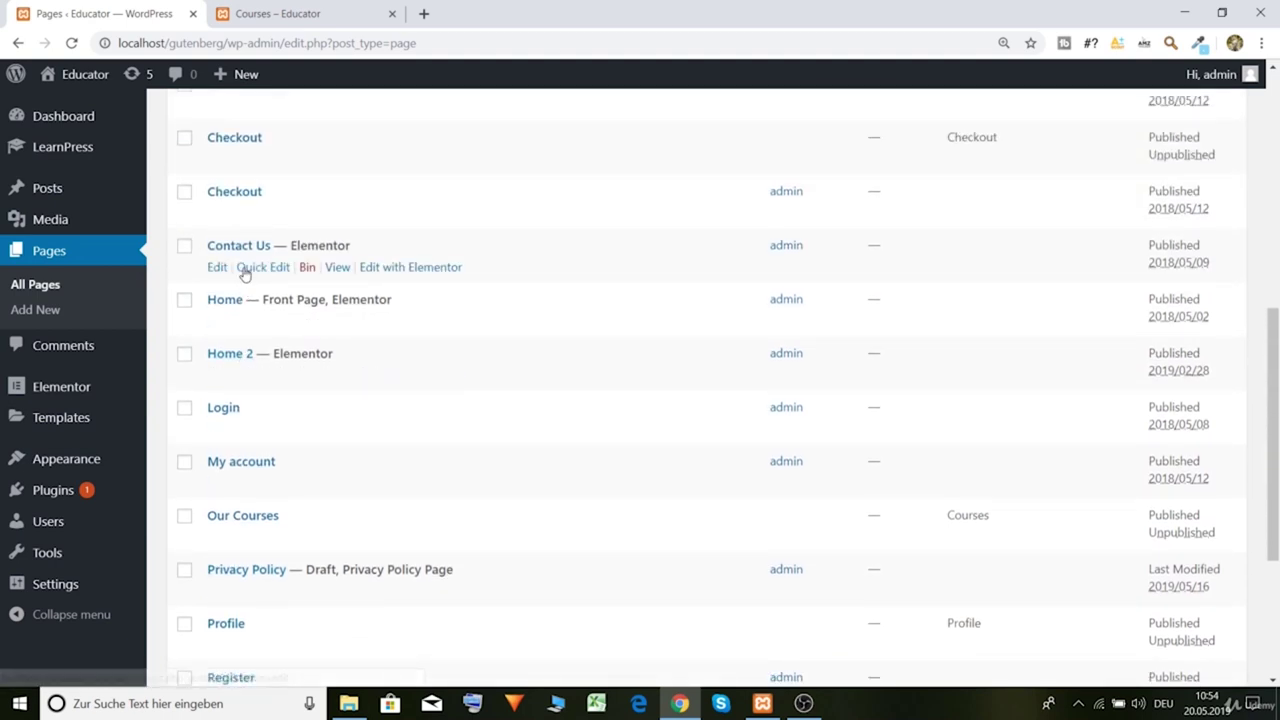
scroll(265, 290, "down", 2)
scroll(268, 306, "down", 1)
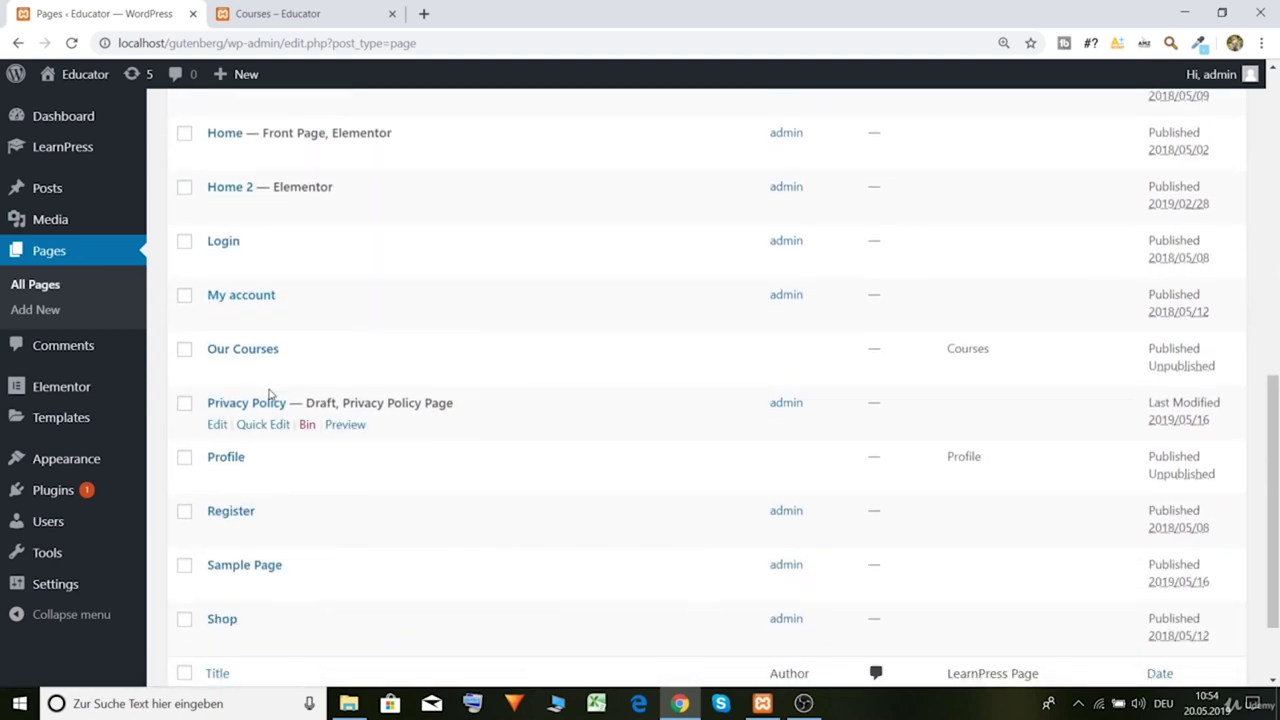
Step: Open the Our Courses page for editing, review its document settings and choose the Full Width template
left_click(257, 349)
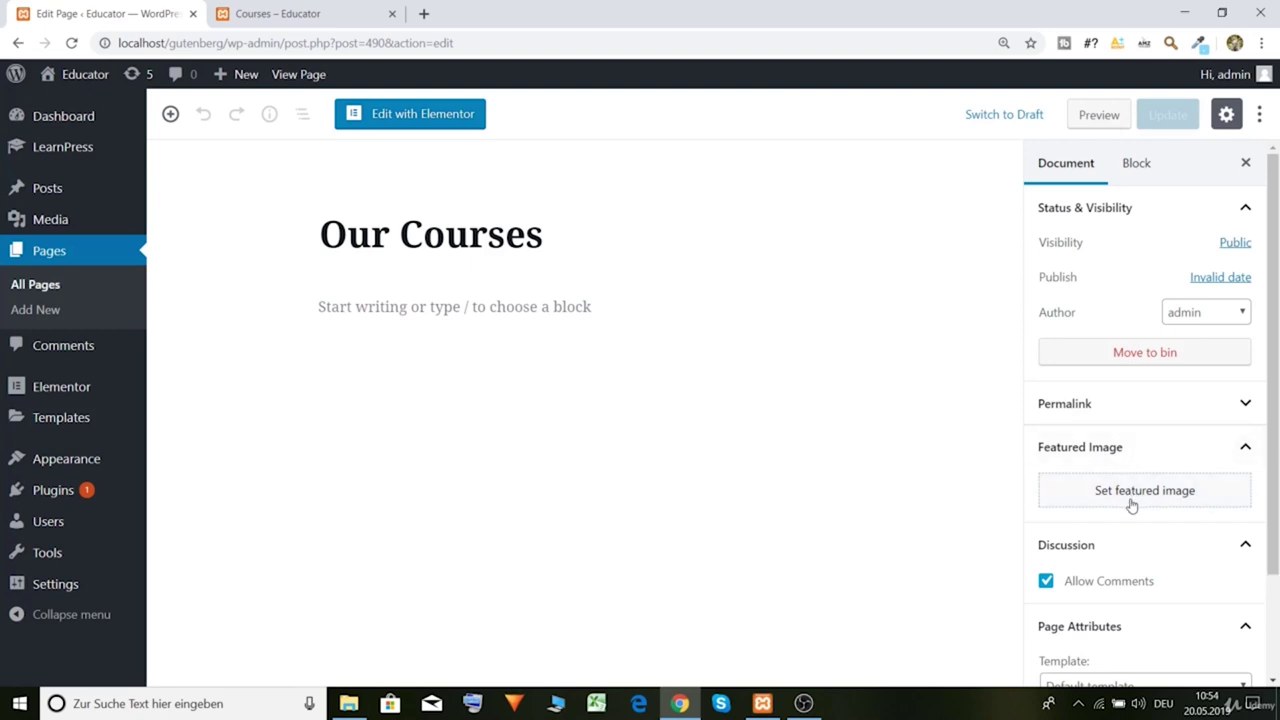
scroll(1166, 568, "down", 2)
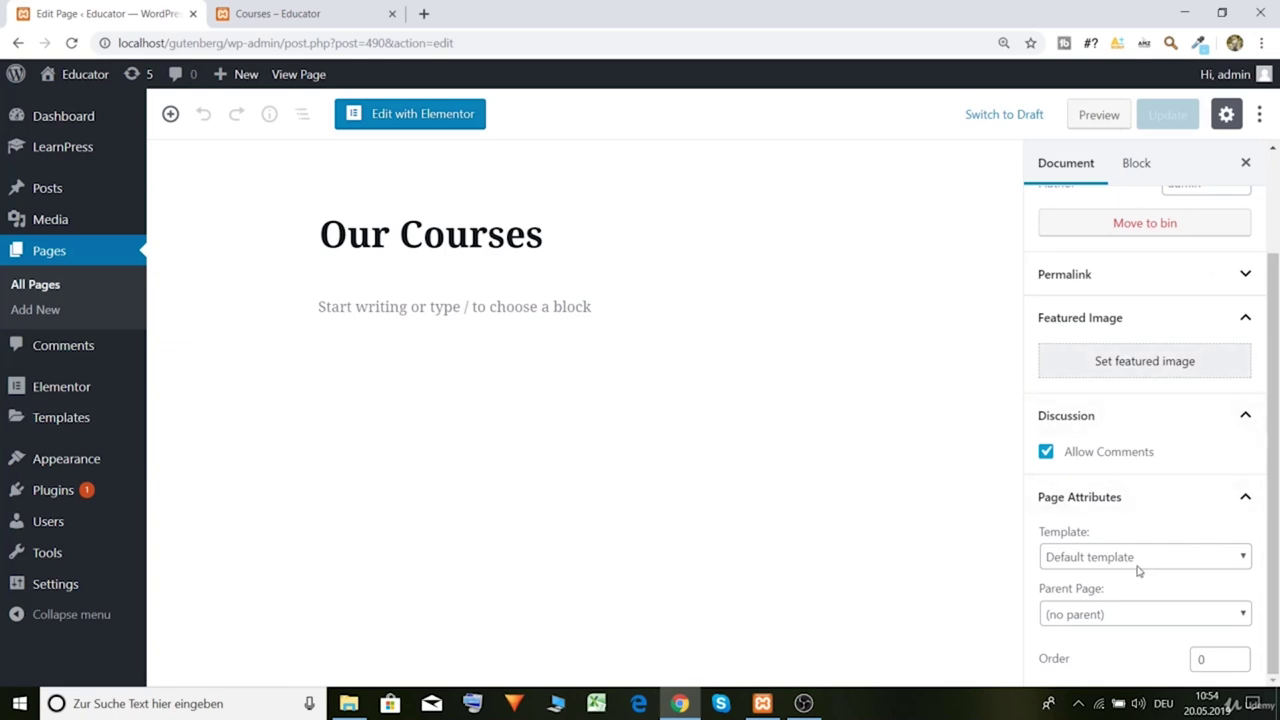
scroll(1143, 540, "up", 2)
scroll(1171, 517, "down", 2)
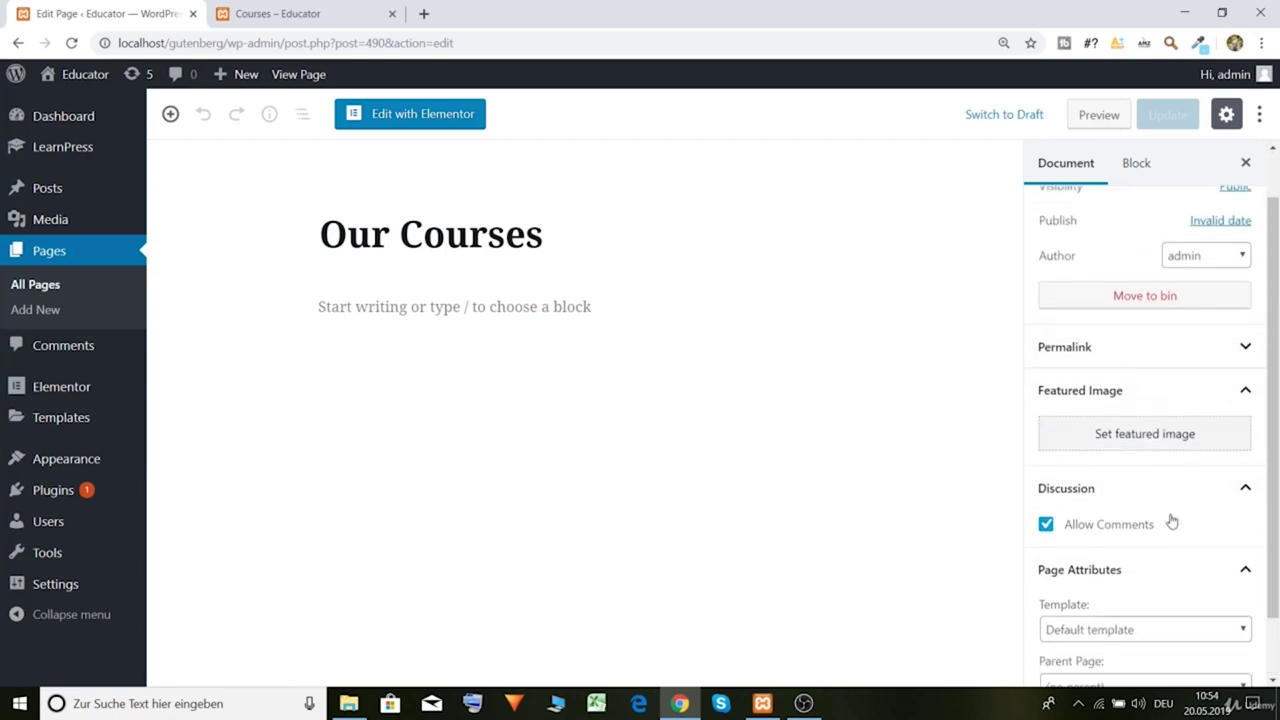
left_click(1137, 561)
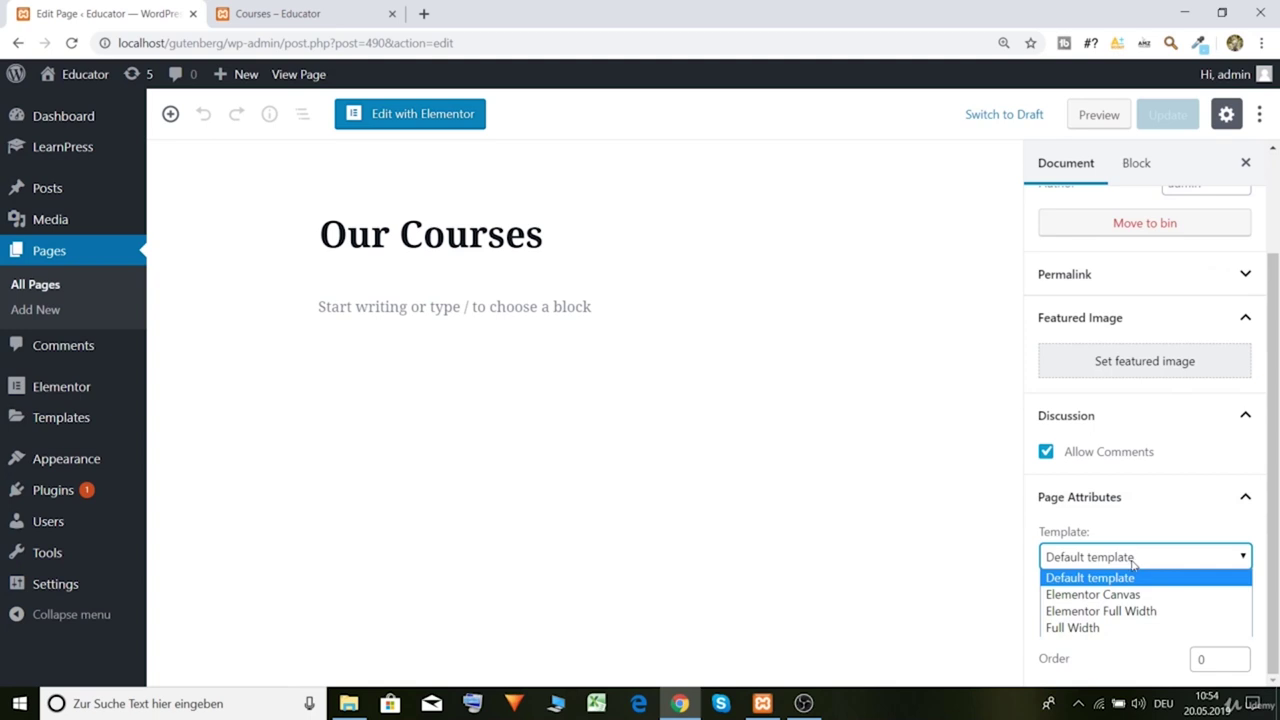
left_click(1090, 628)
Step: Try the Elementor Full Width template for the page and glance at the live Our Courses page for comparison
left_click(1103, 566)
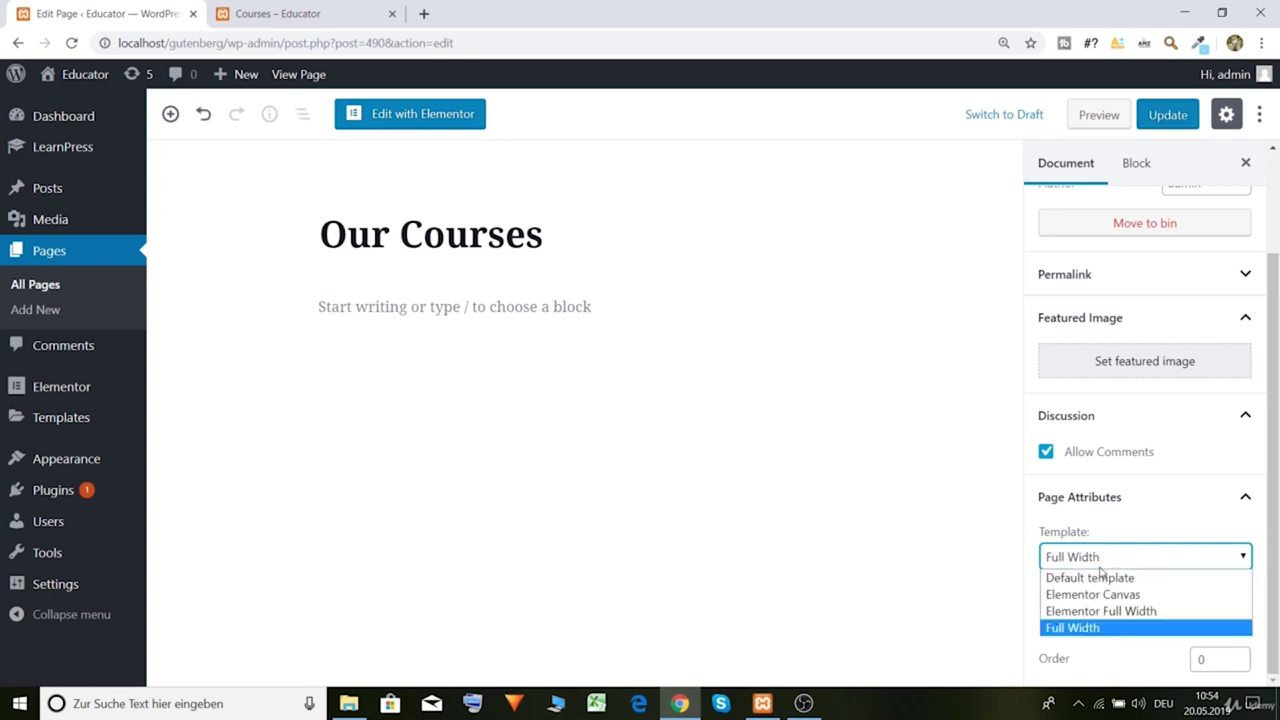
left_click(1098, 611)
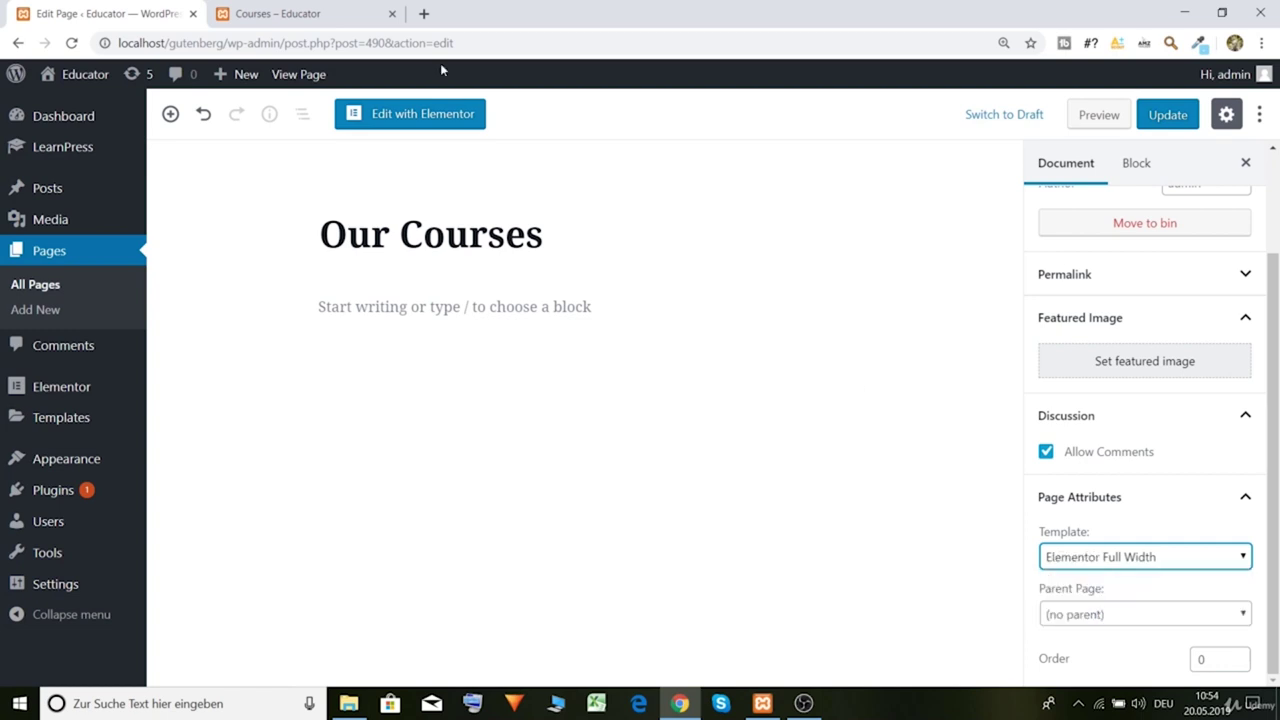
left_click(270, 13)
left_click(37, 7)
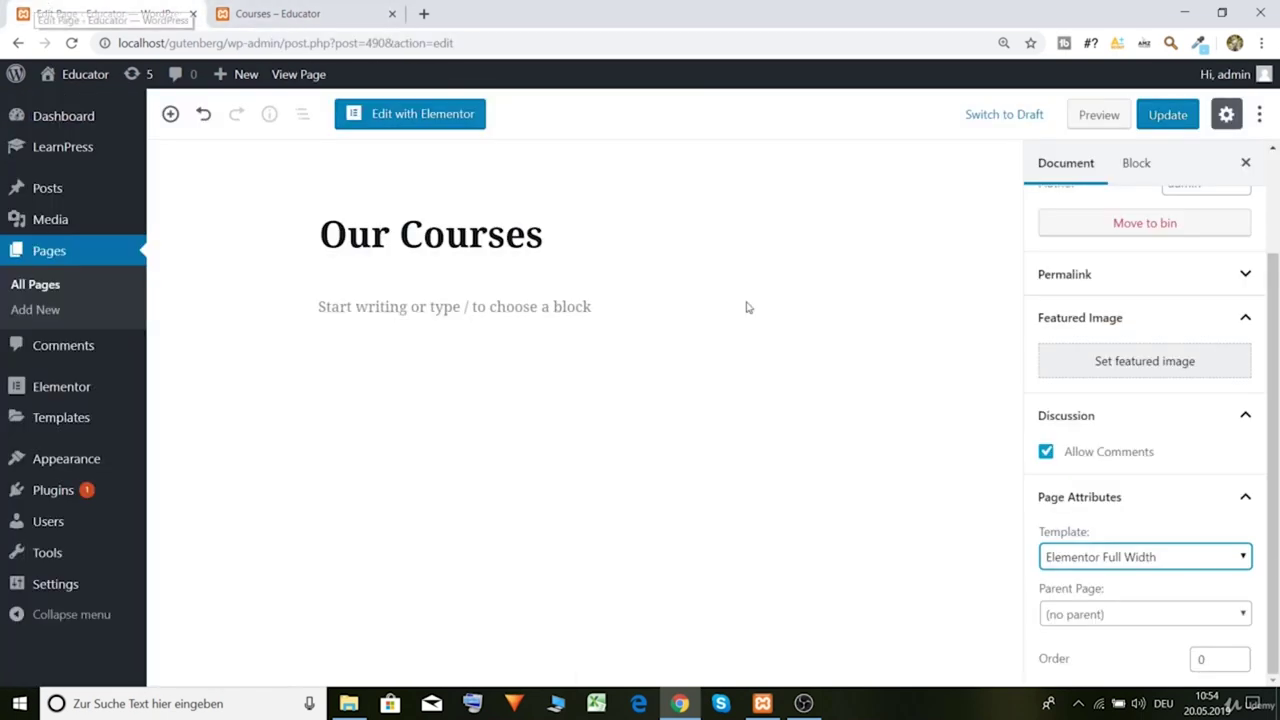
Step: Set the Our Courses page's template to Full Width and update the page
left_click(1146, 556)
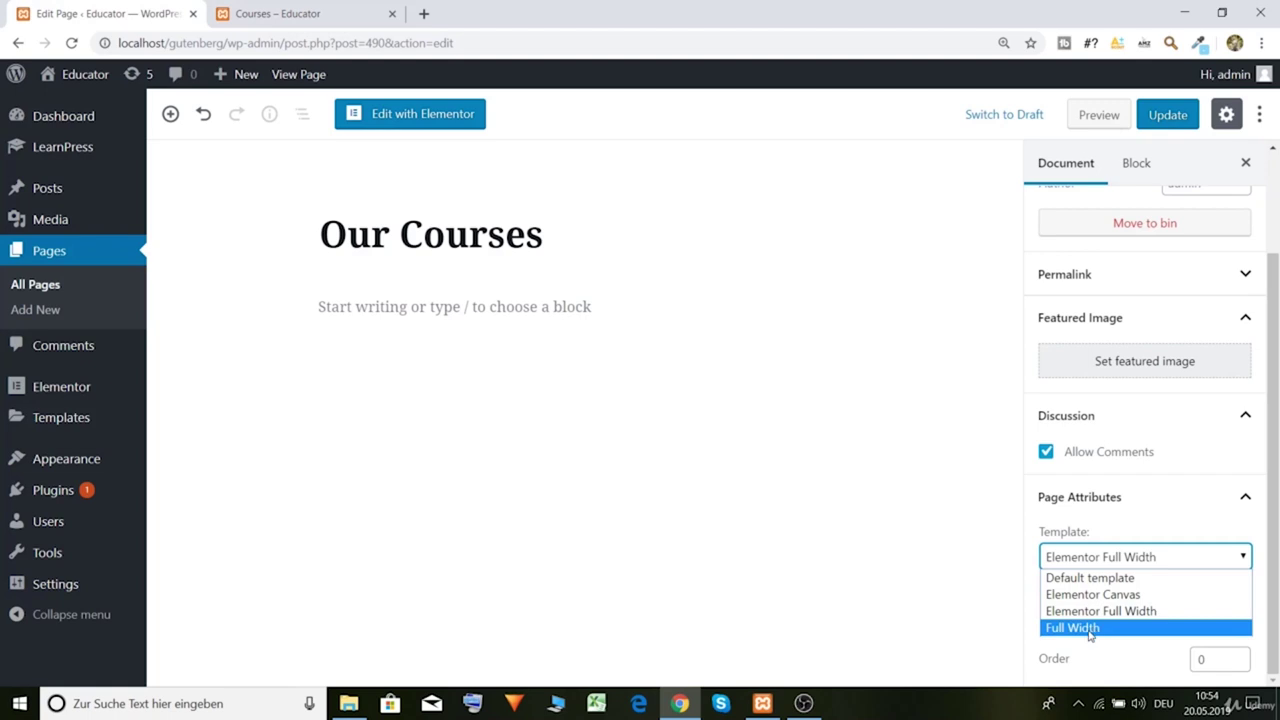
left_click(1086, 627)
left_click(1152, 115)
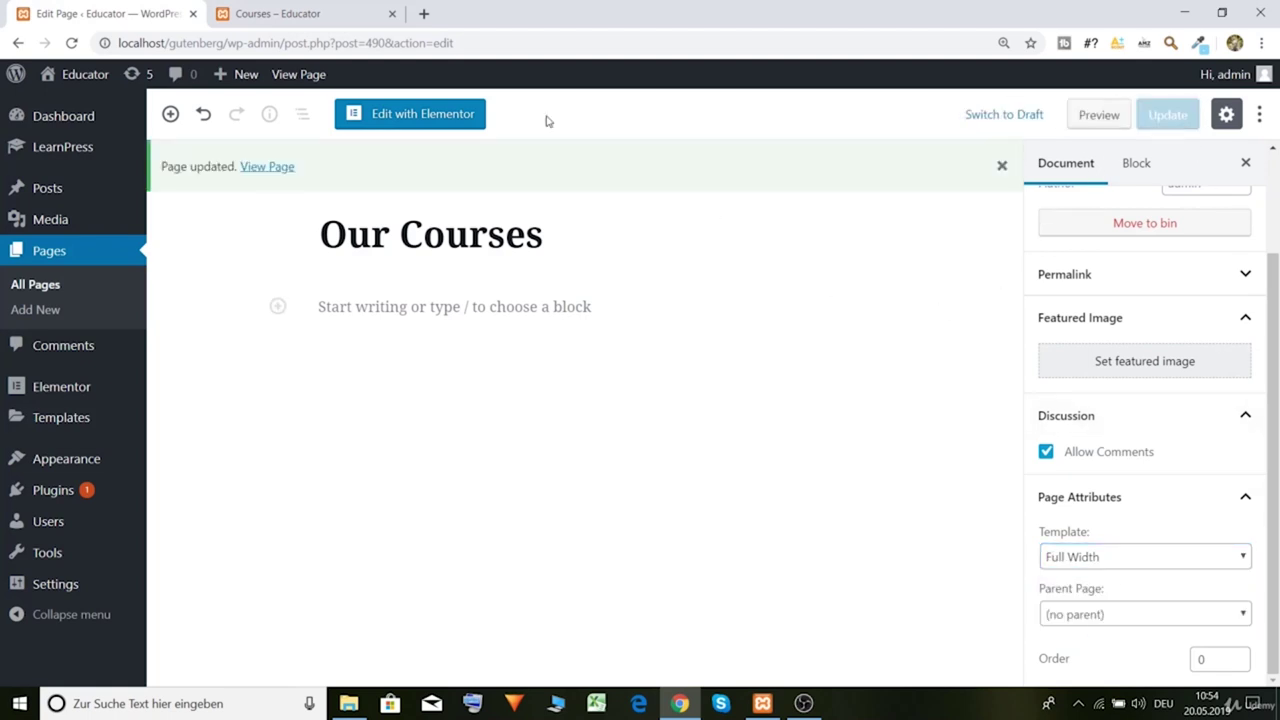
Step: Reload the live Our Courses page to check its layout, and return to the list of pages in the admin area
left_click(278, 12)
key("F5")
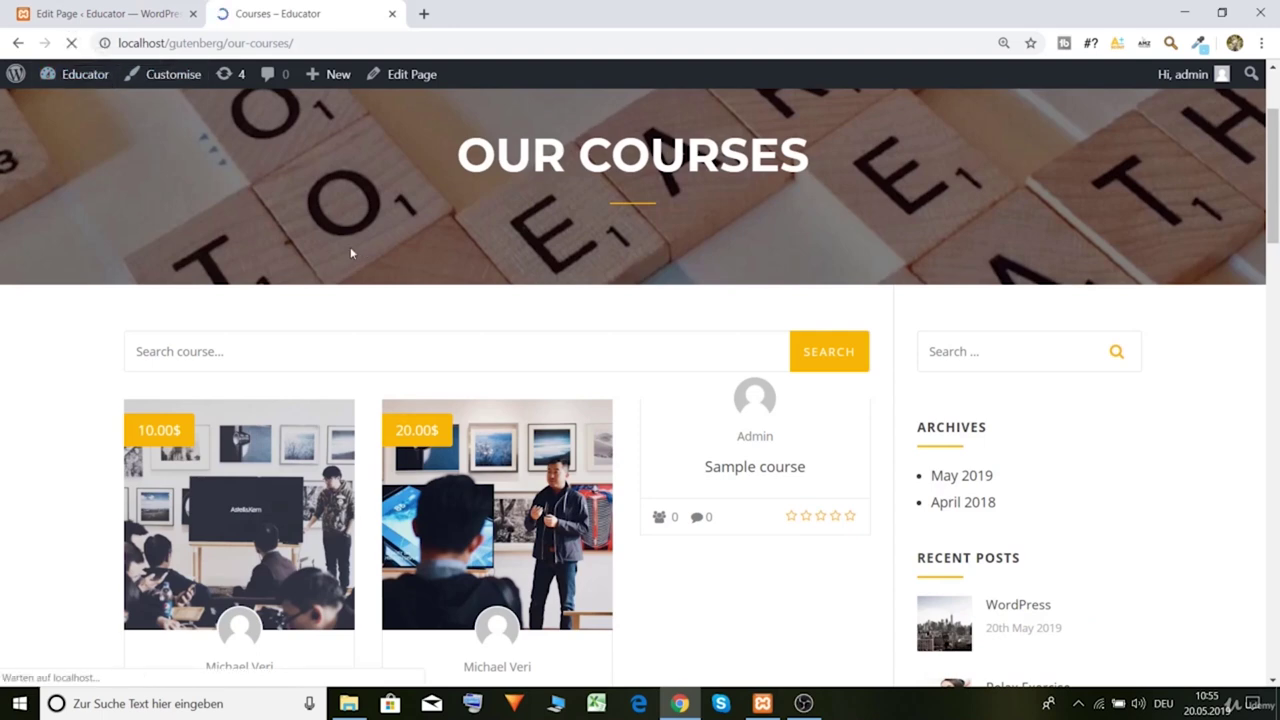
scroll(531, 571, "down", 7)
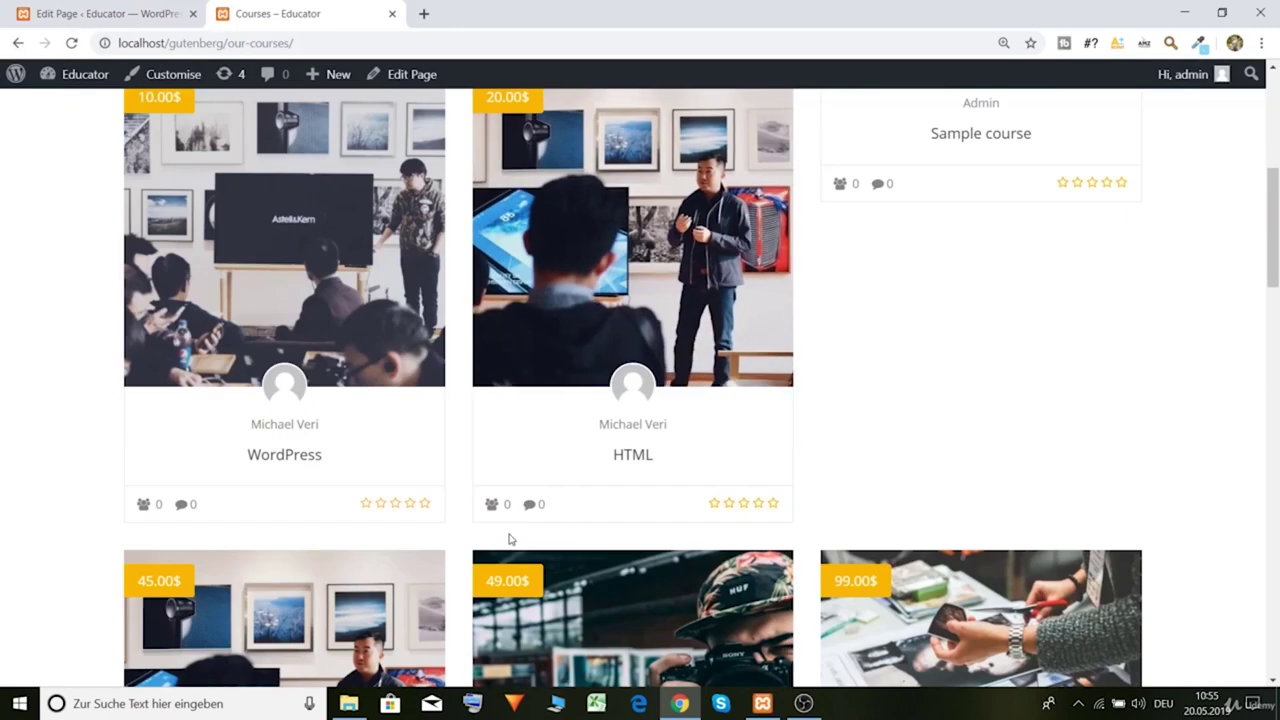
scroll(1165, 600, "up", 7)
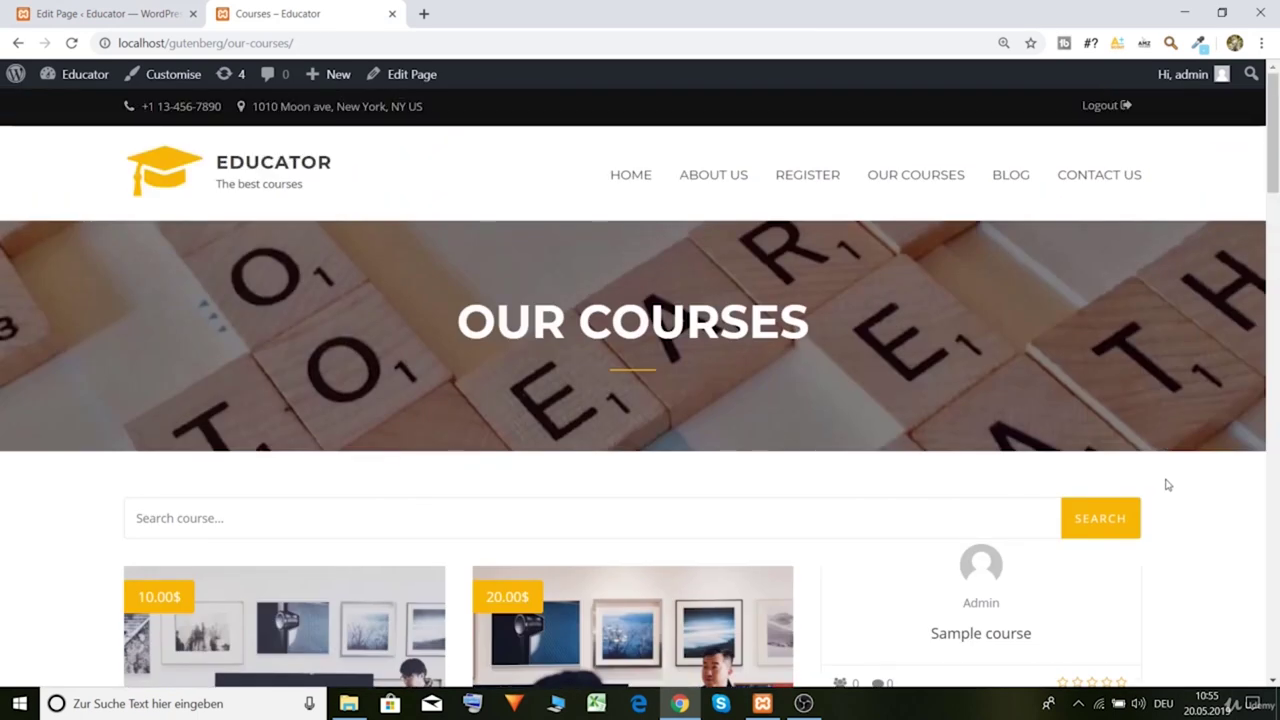
left_click(70, 13)
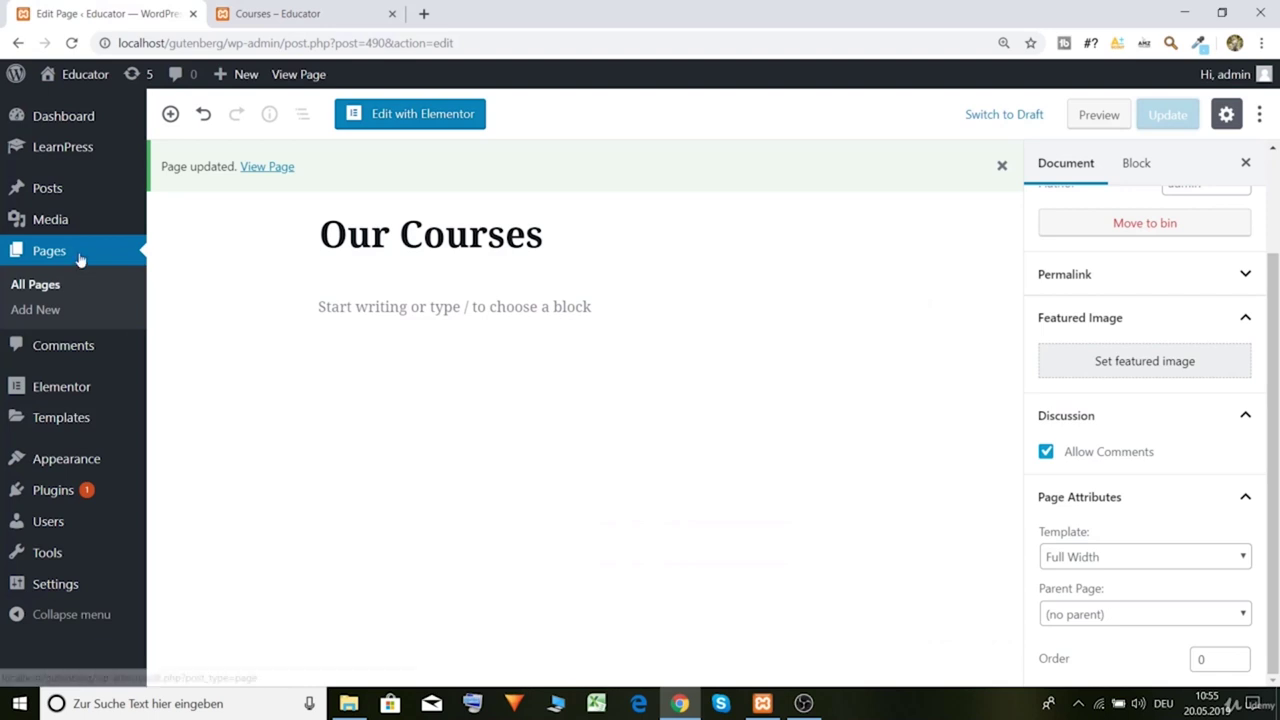
left_click(41, 257)
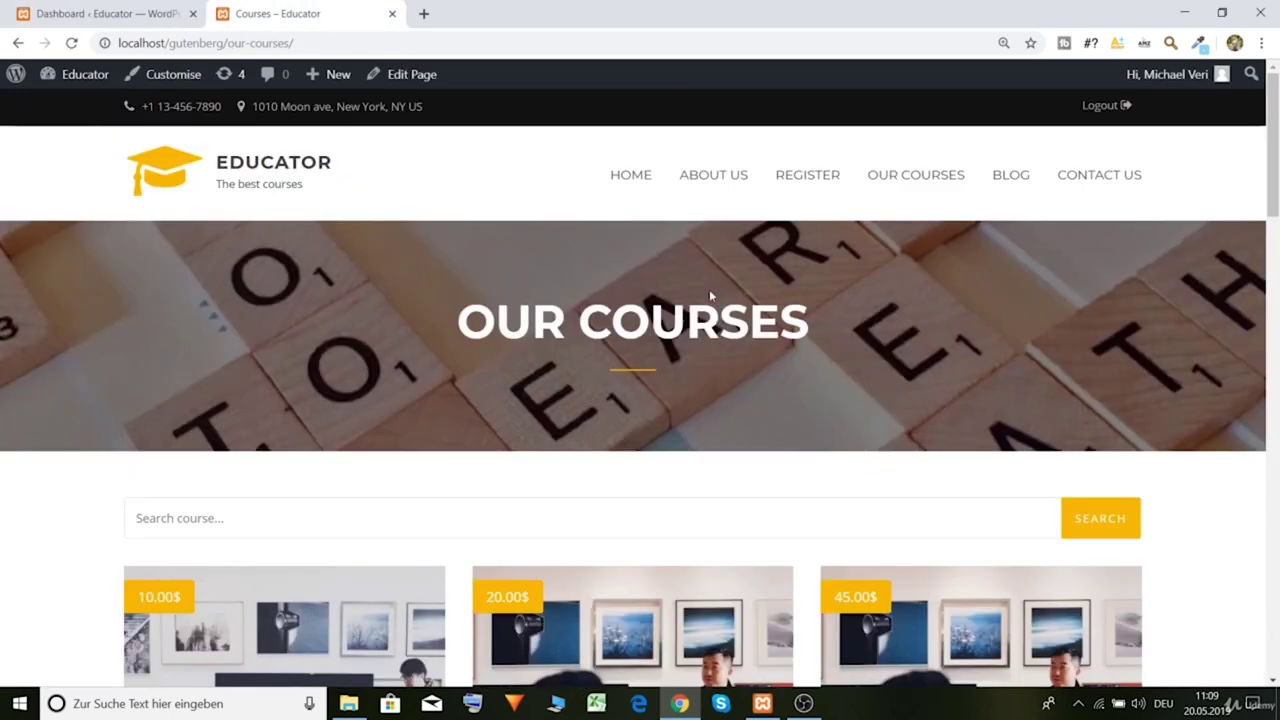
Step: Look over the authors shown on the live course cards and open the admin account's profile from the users list
scroll(700, 260, "down", 3)
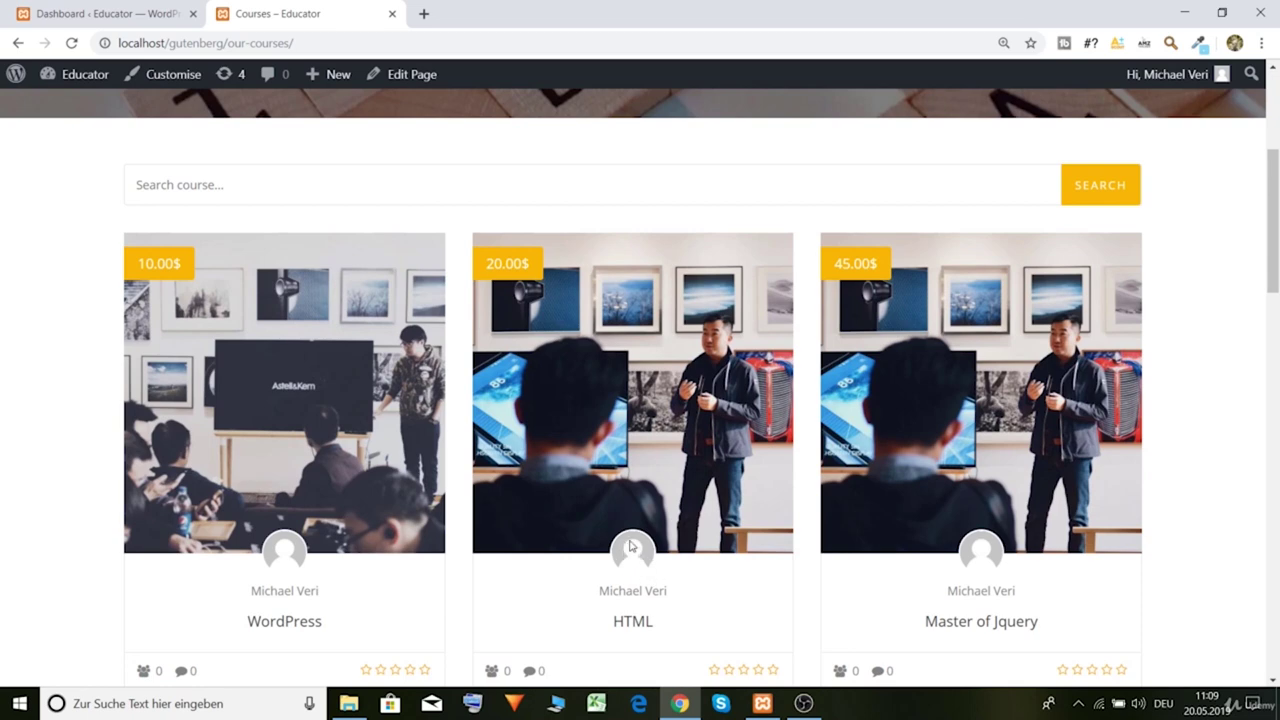
left_click(123, 14)
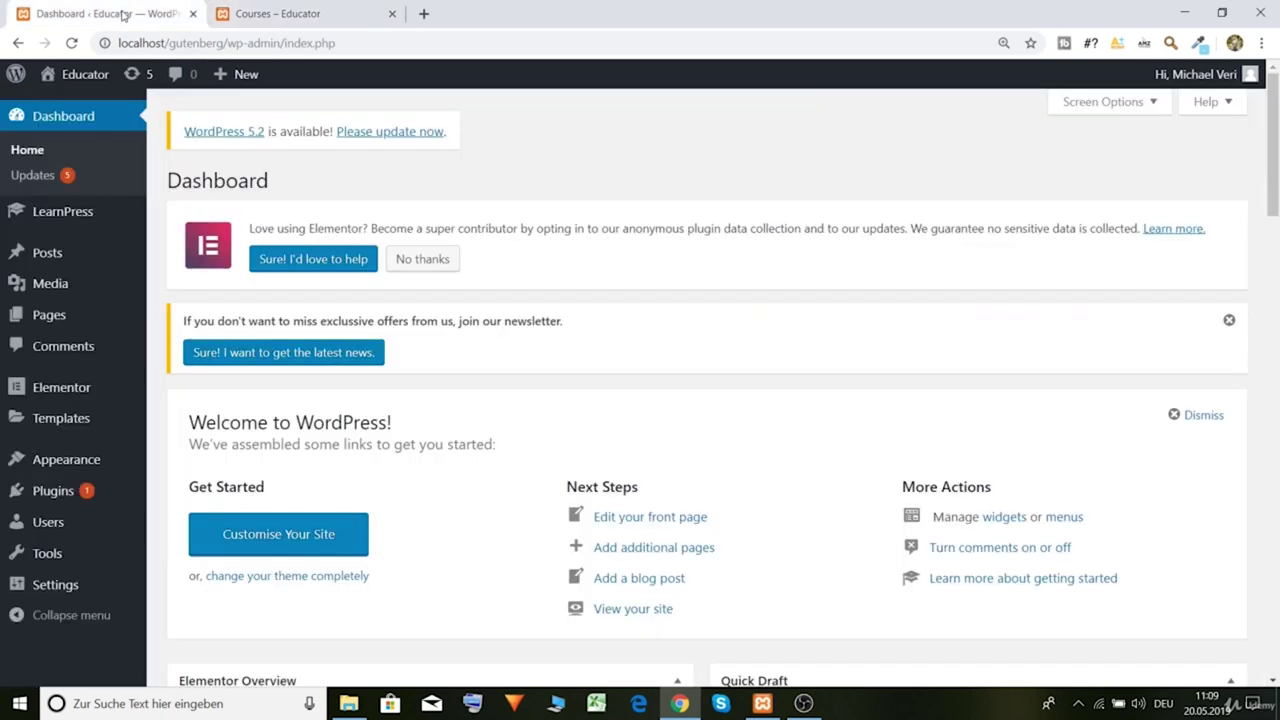
mouse_move(79, 588)
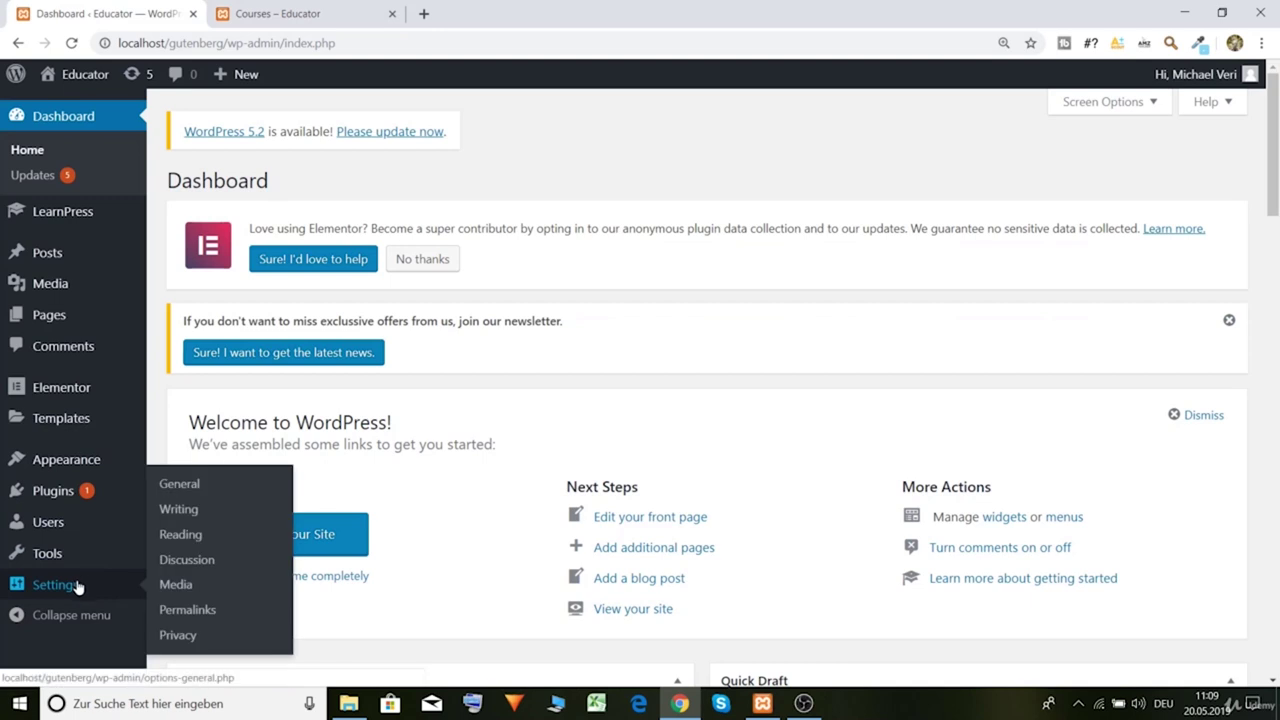
mouse_move(58, 520)
left_click(157, 534)
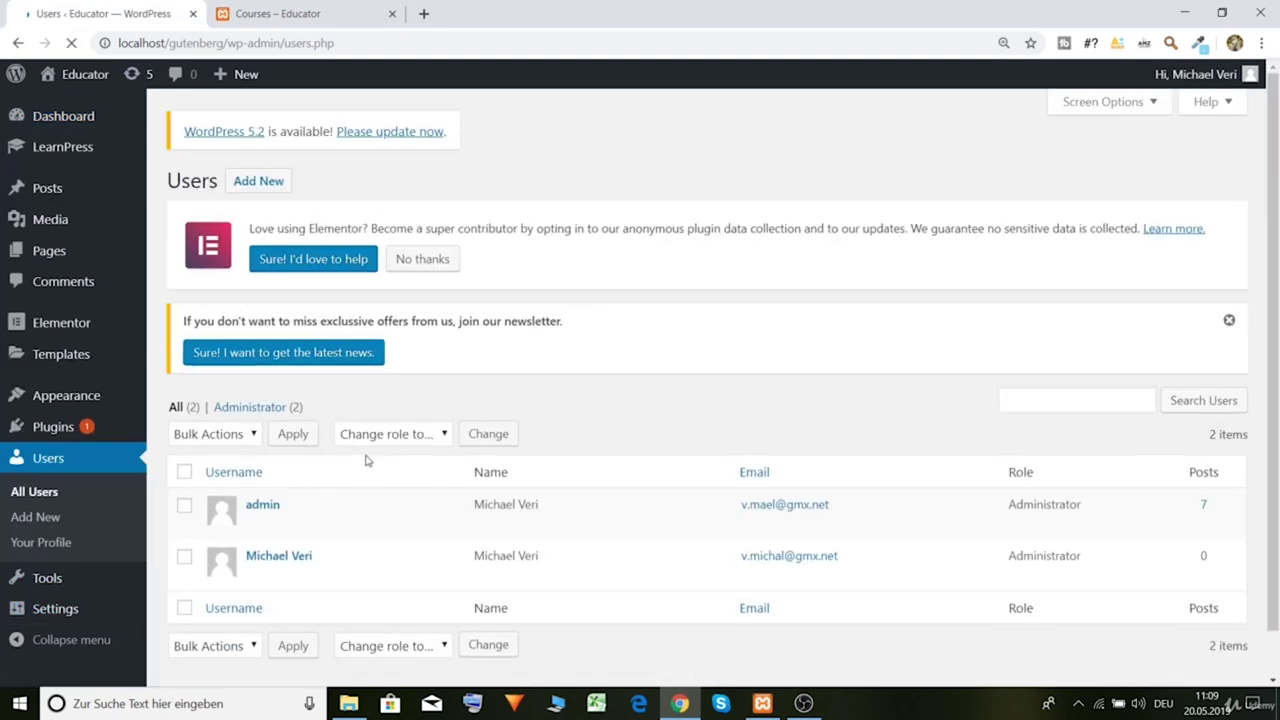
left_click(268, 508)
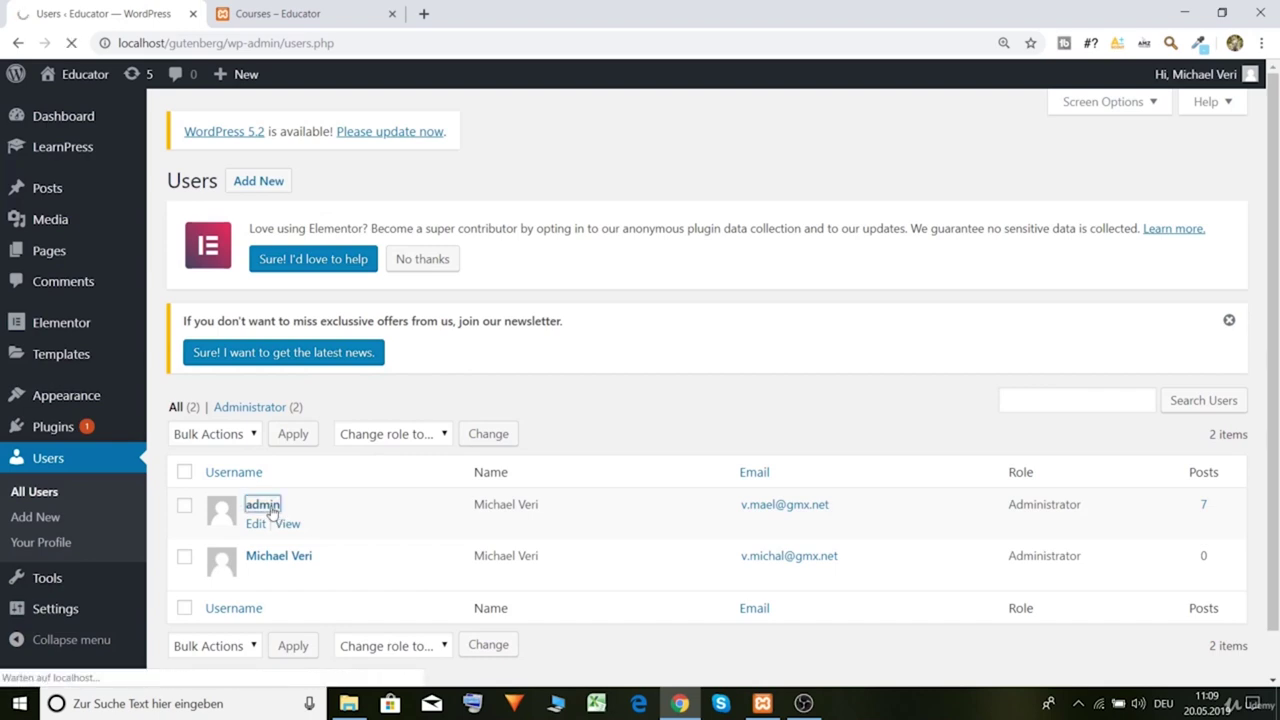
Step: Examine the profile's name and public display name settings and compare them with the author name on the live course cards
scroll(306, 407, "down", 10)
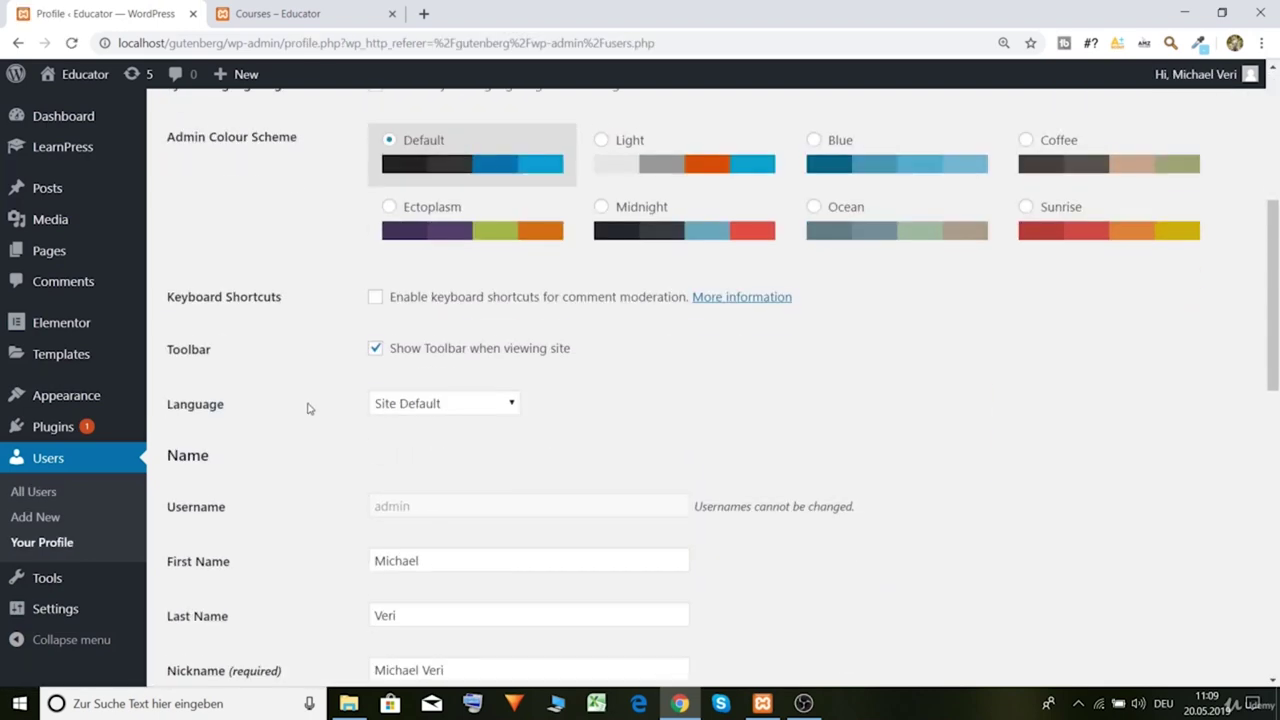
scroll(306, 407, "up", 2)
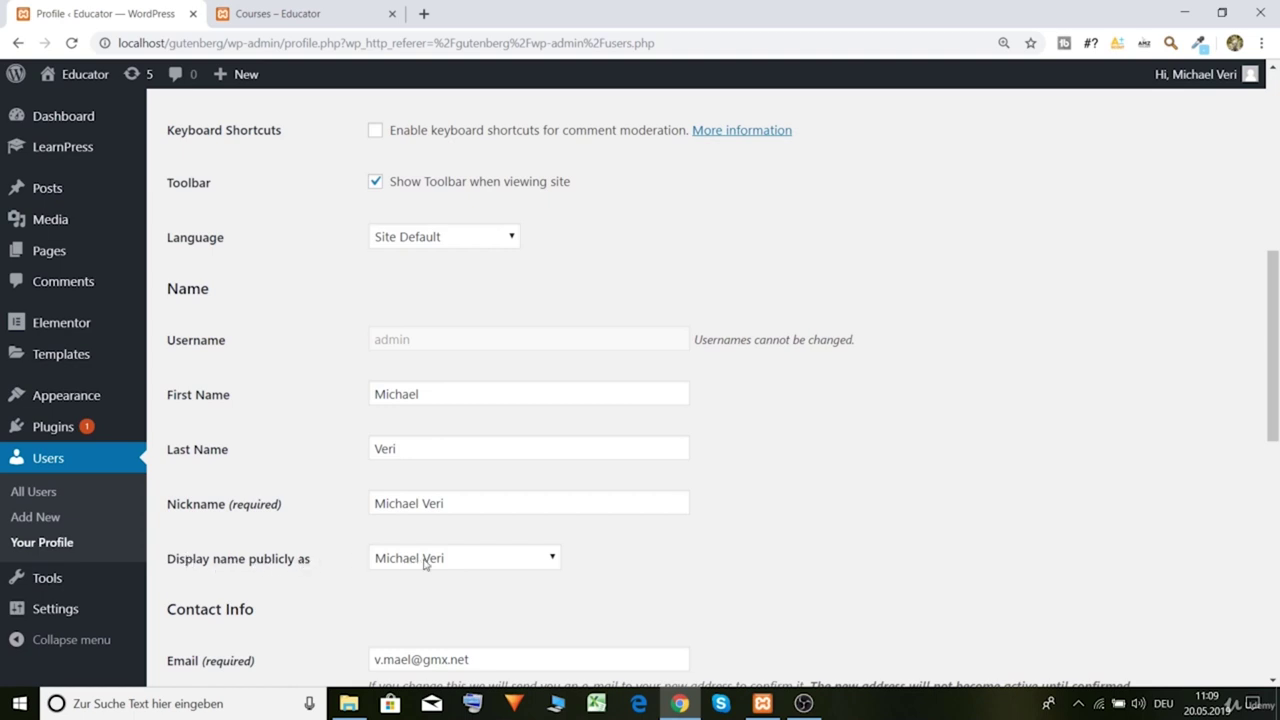
left_click(305, 13)
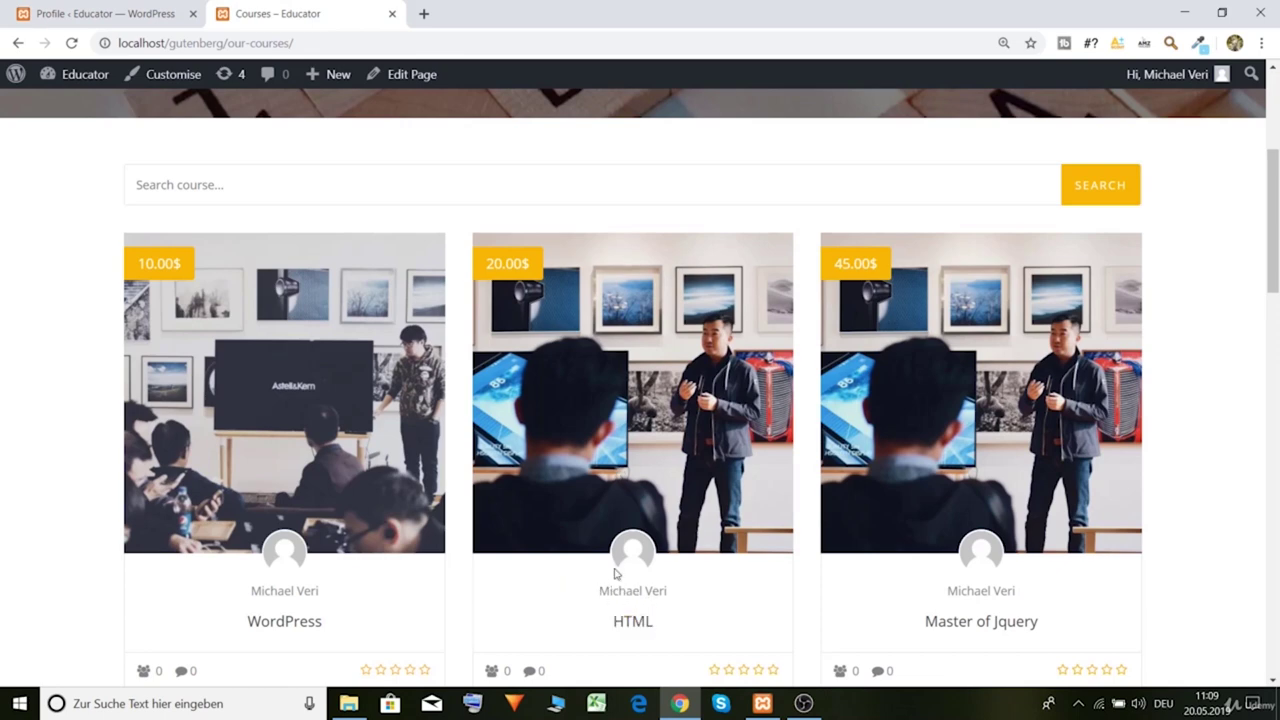
left_click(38, 8)
Step: Review the profile's contact, biographical and picture sections, and visit the Gravatar site linked for changing the profile picture
scroll(329, 434, "down", 3)
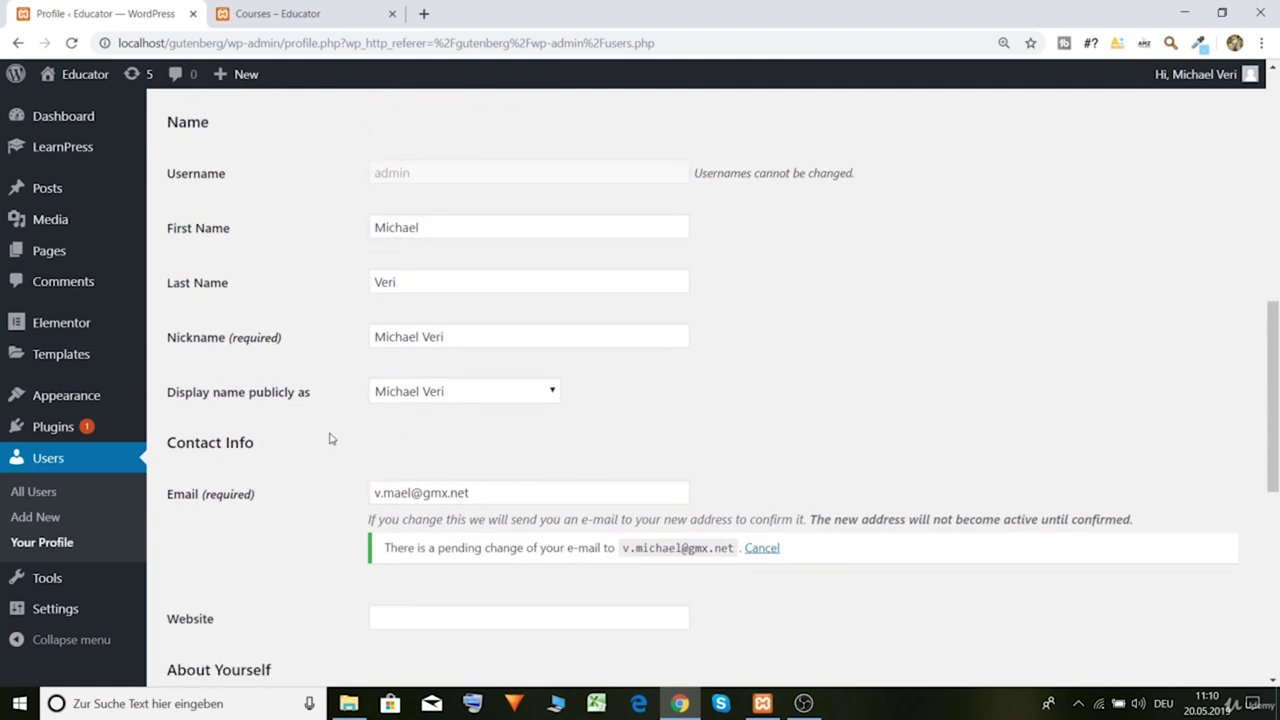
scroll(251, 366, "down", 3)
scroll(295, 296, "up", 1)
scroll(295, 296, "down", 2)
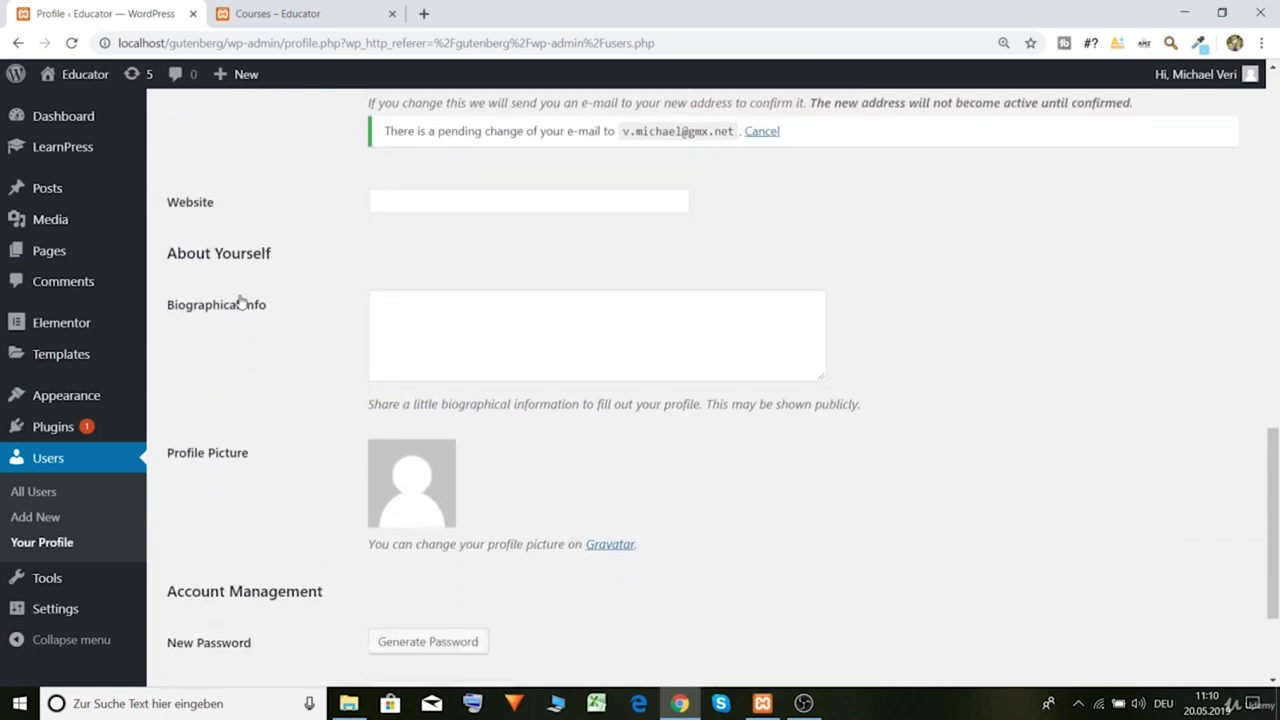
scroll(479, 455, "down", 1)
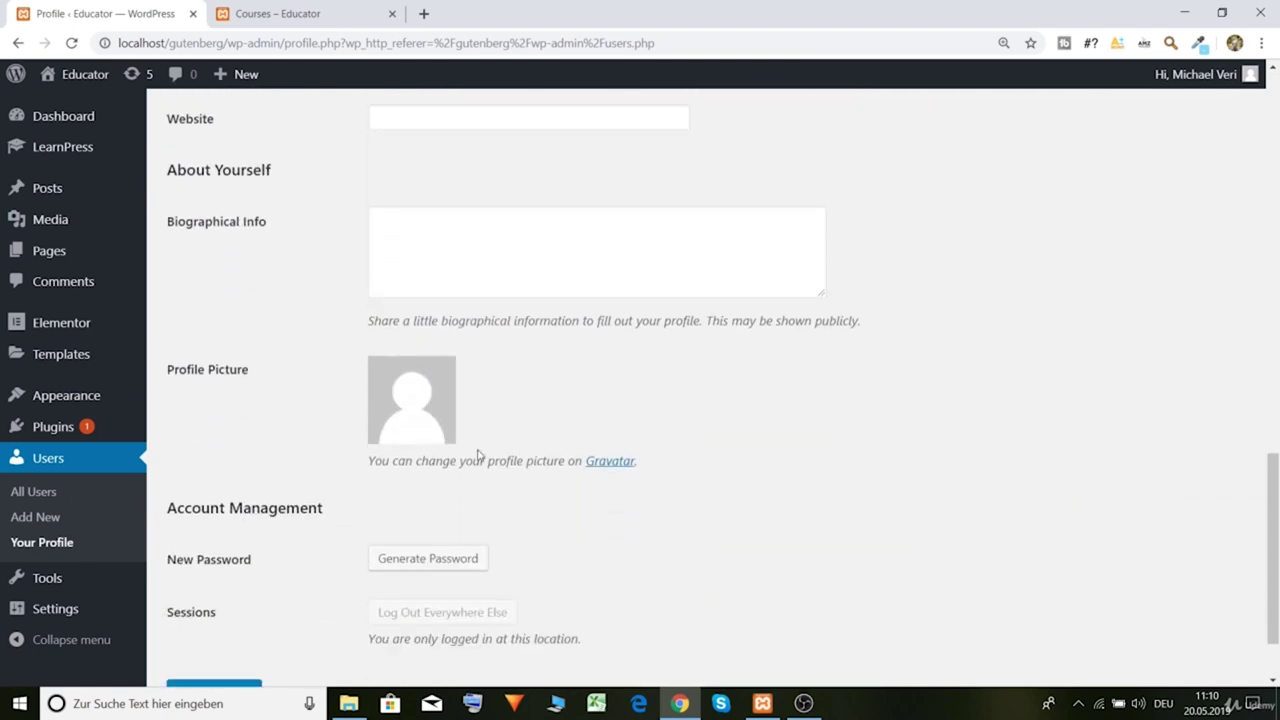
left_click(600, 465)
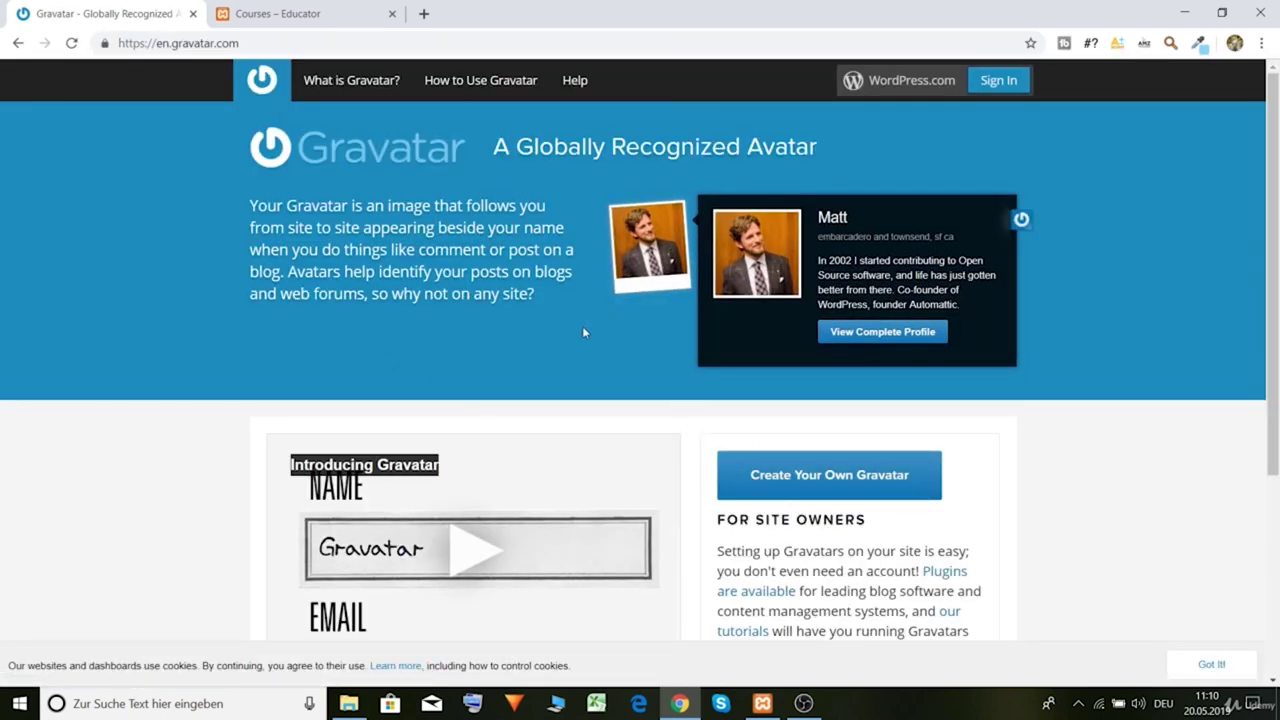
left_click(17, 42)
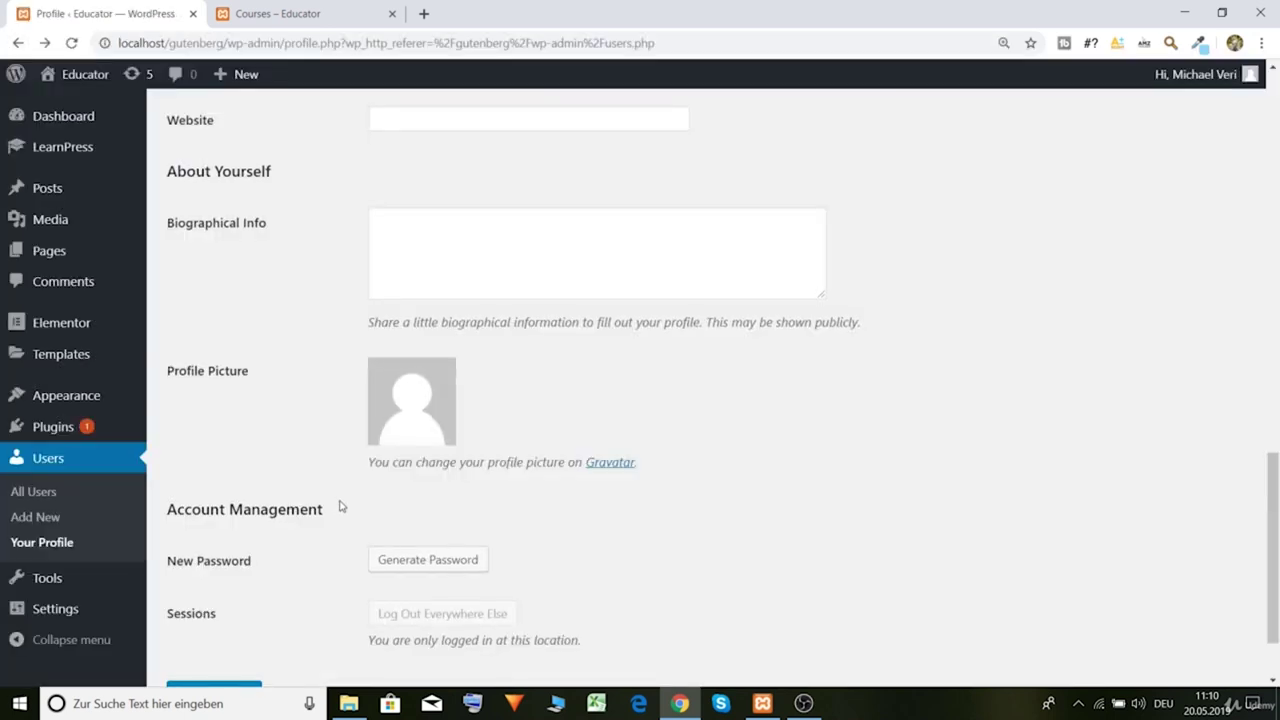
Step: Look over the remaining profile settings and recheck the course cards on the live Our Courses page
scroll(338, 507, "down", 1)
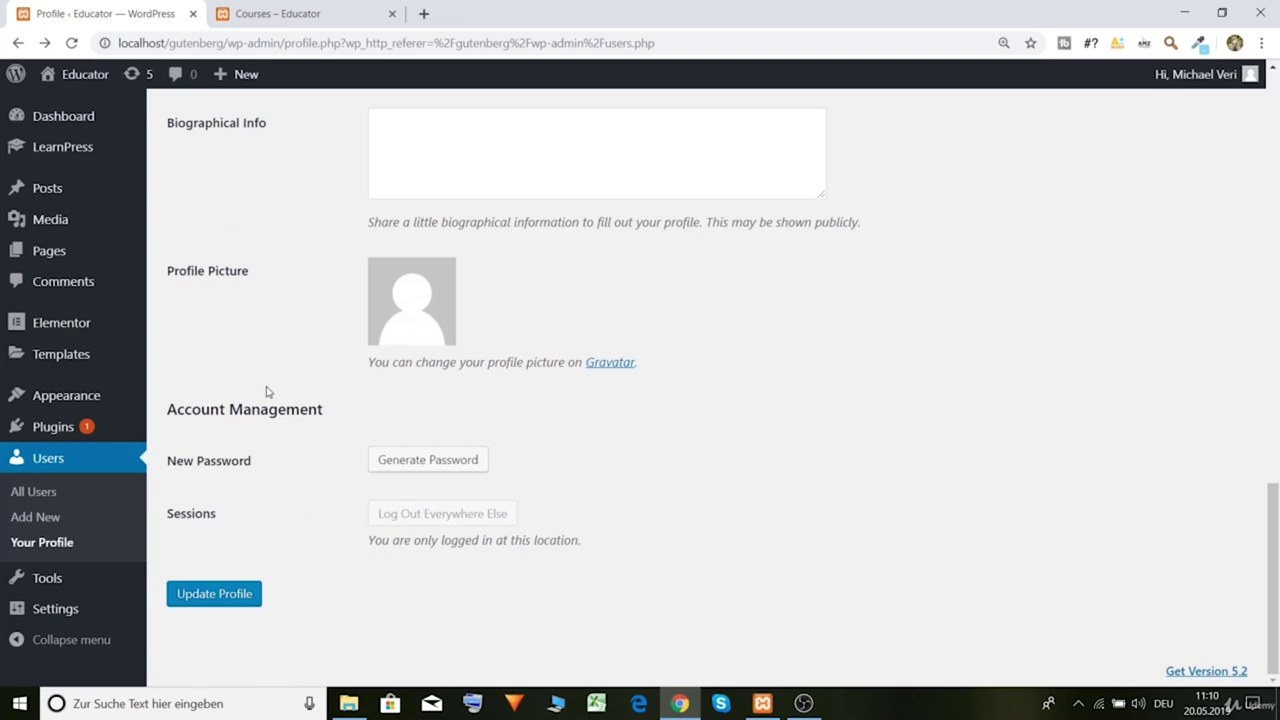
scroll(400, 312, "up", 3)
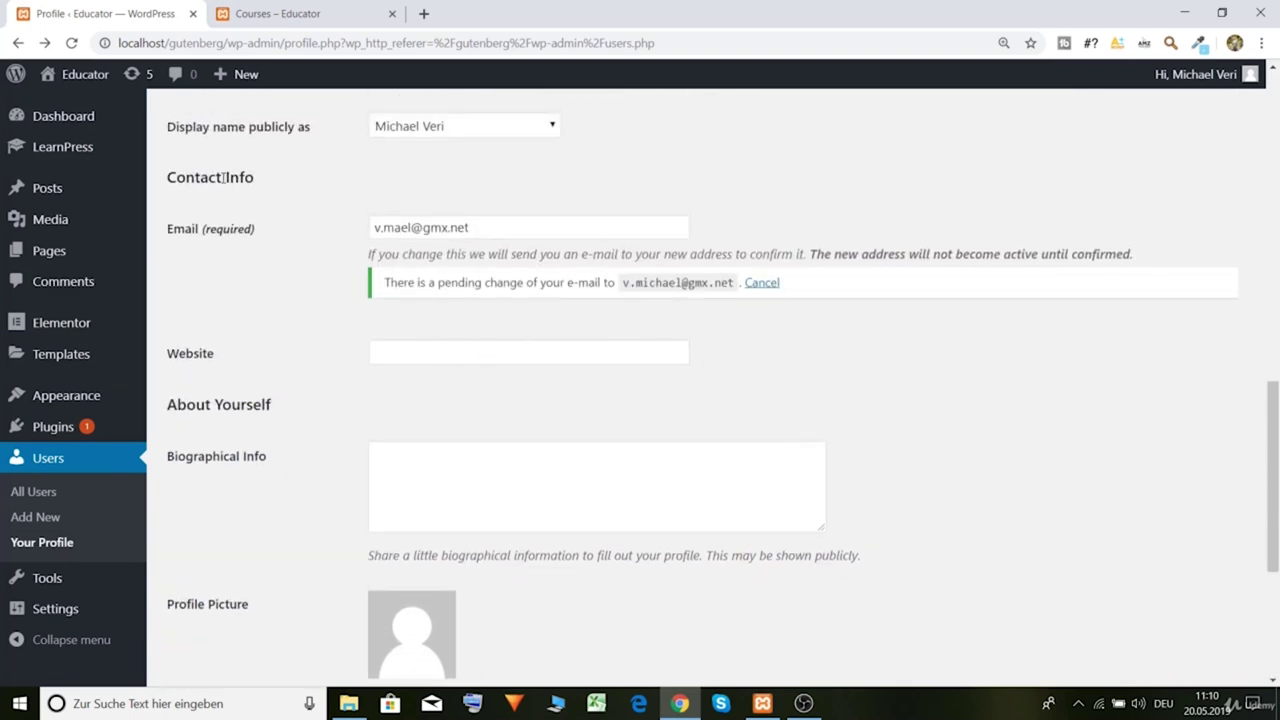
left_click(276, 13)
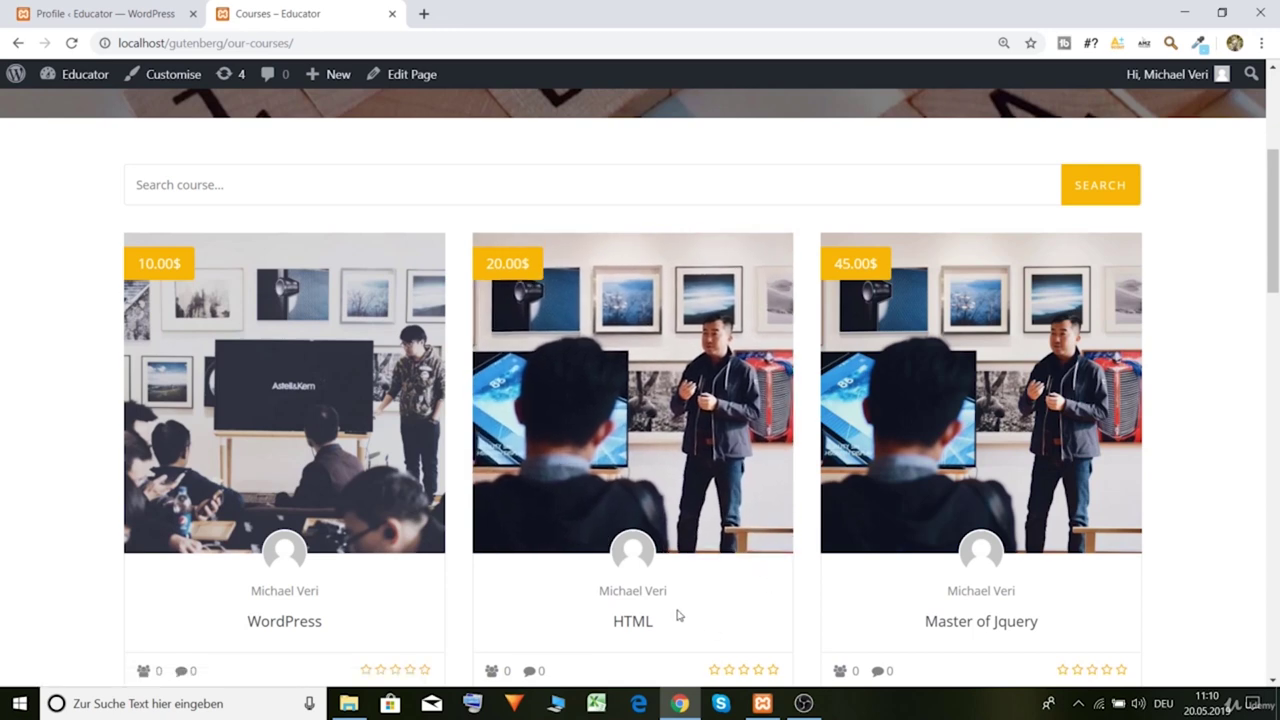
scroll(690, 560, "down", 2)
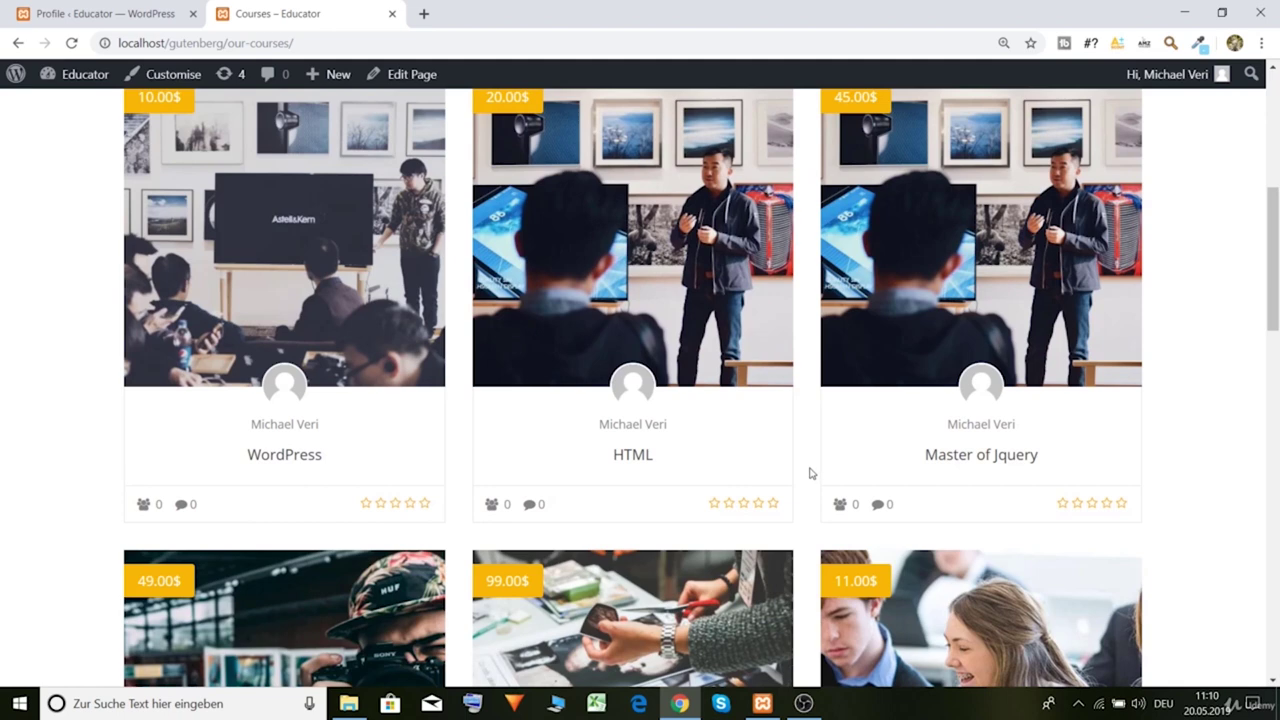
scroll(811, 473, "up", 3)
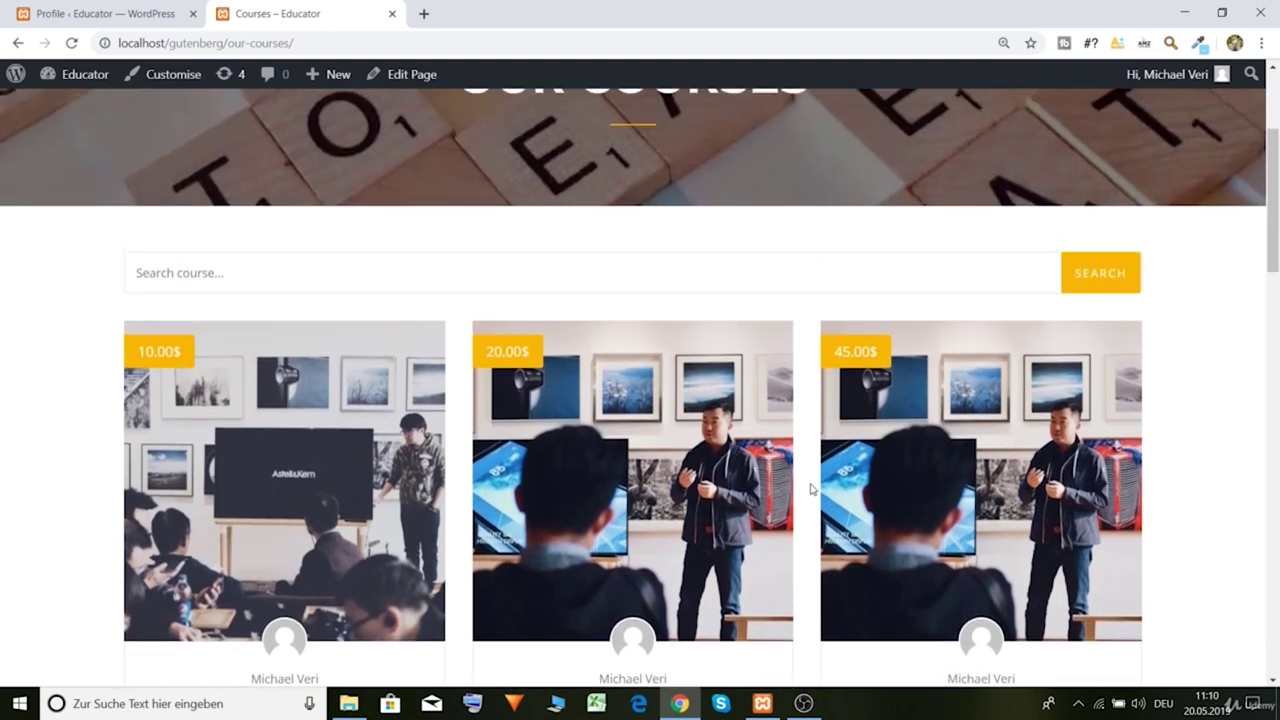
scroll(811, 489, "up", 3)
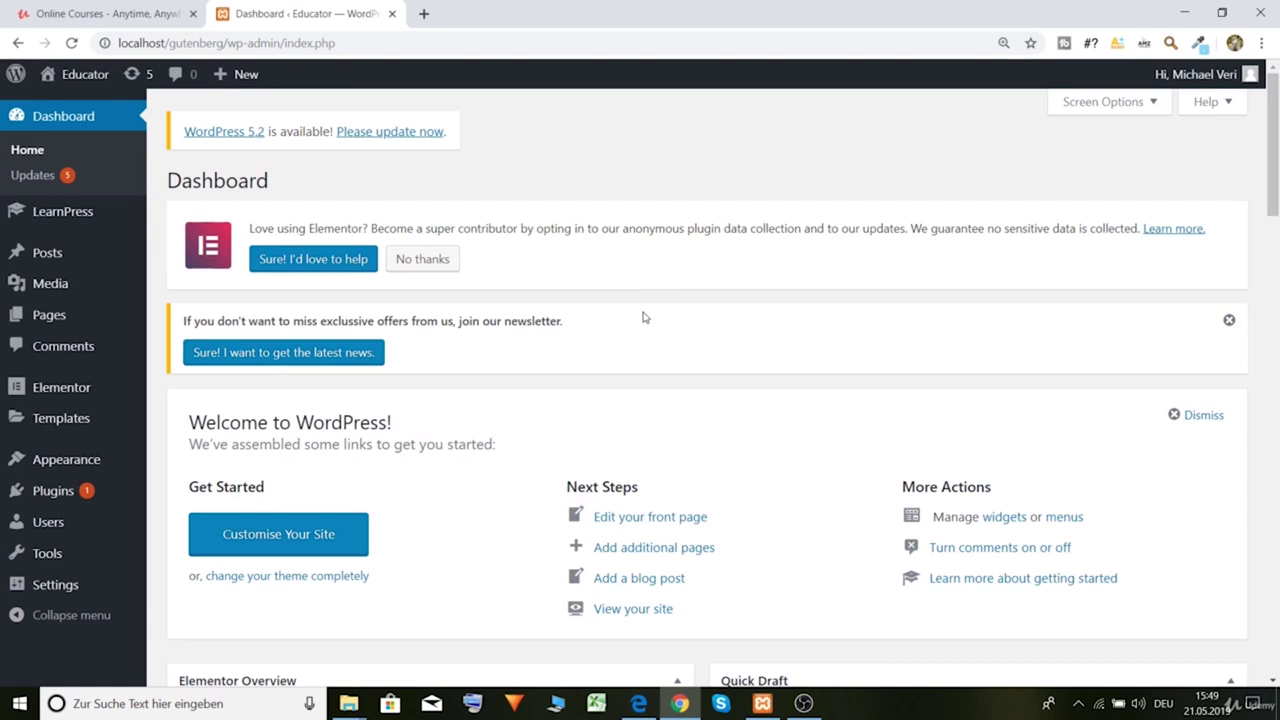
Step: Open the LearnPress list of courses from the admin dashboard
mouse_move(86, 218)
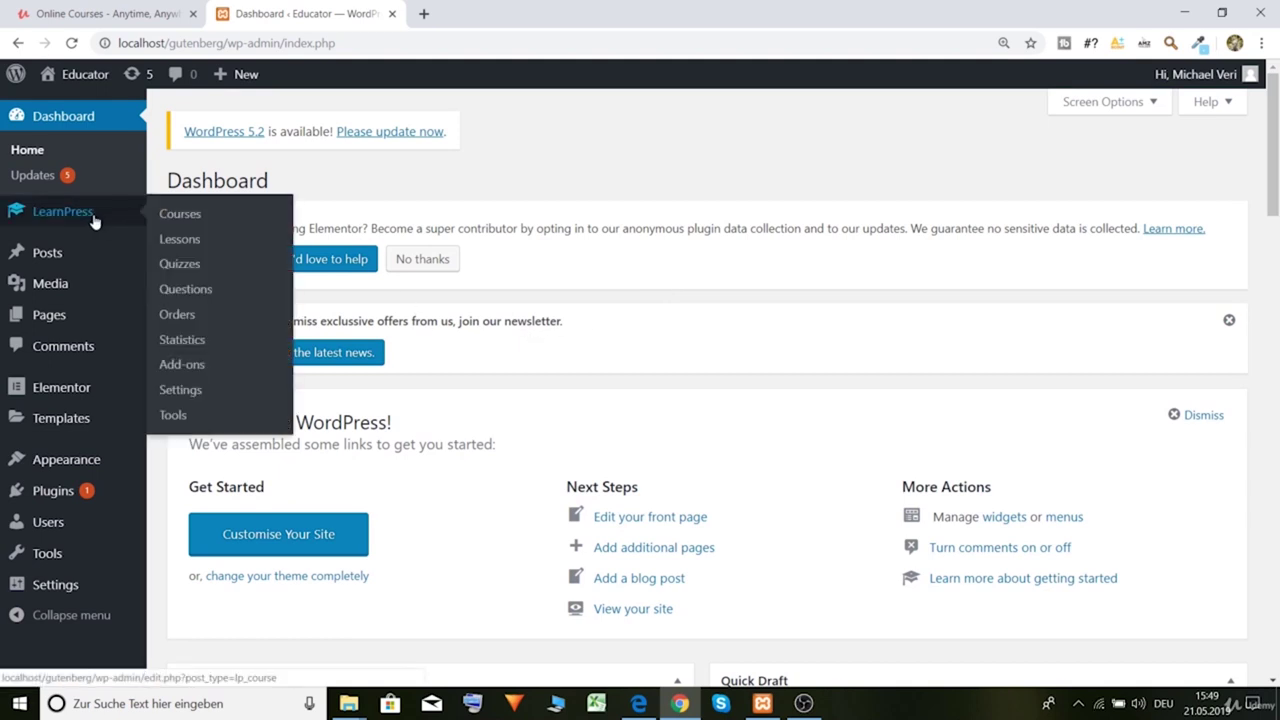
left_click(181, 214)
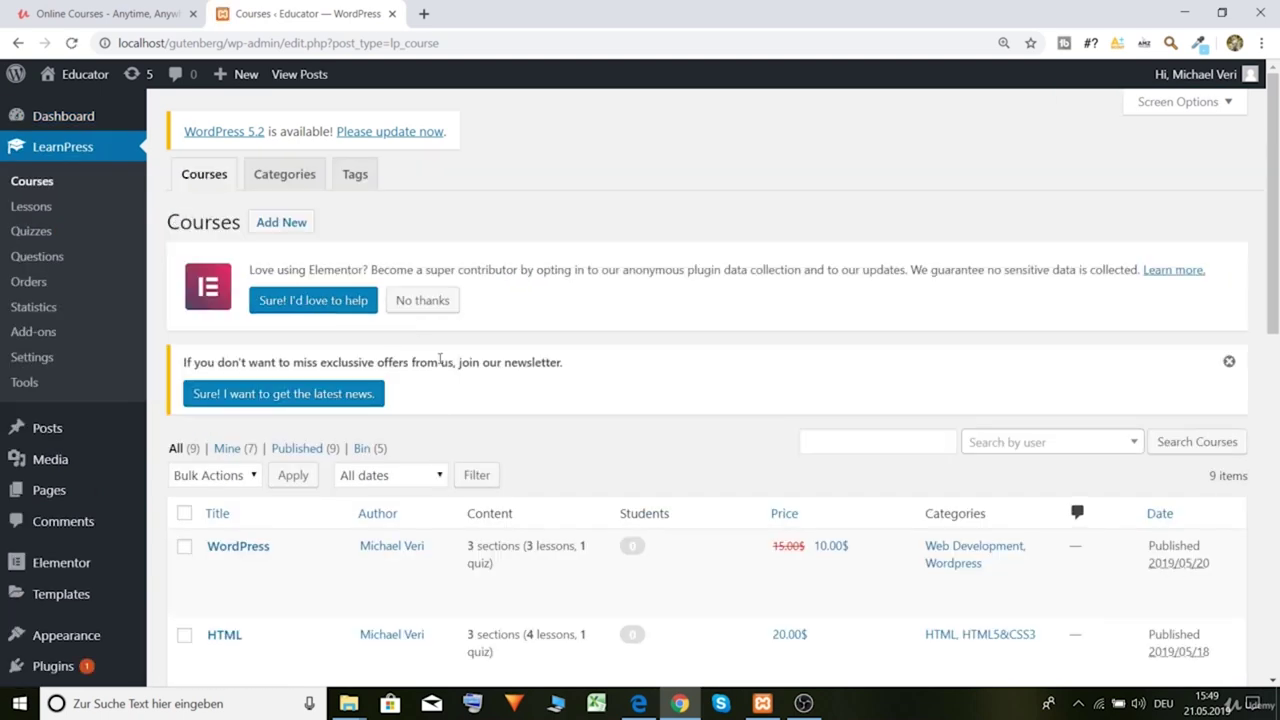
Step: Add a new LearnPress course titled "Create a Hotel Booking Website like Airbnb"
left_click(280, 224)
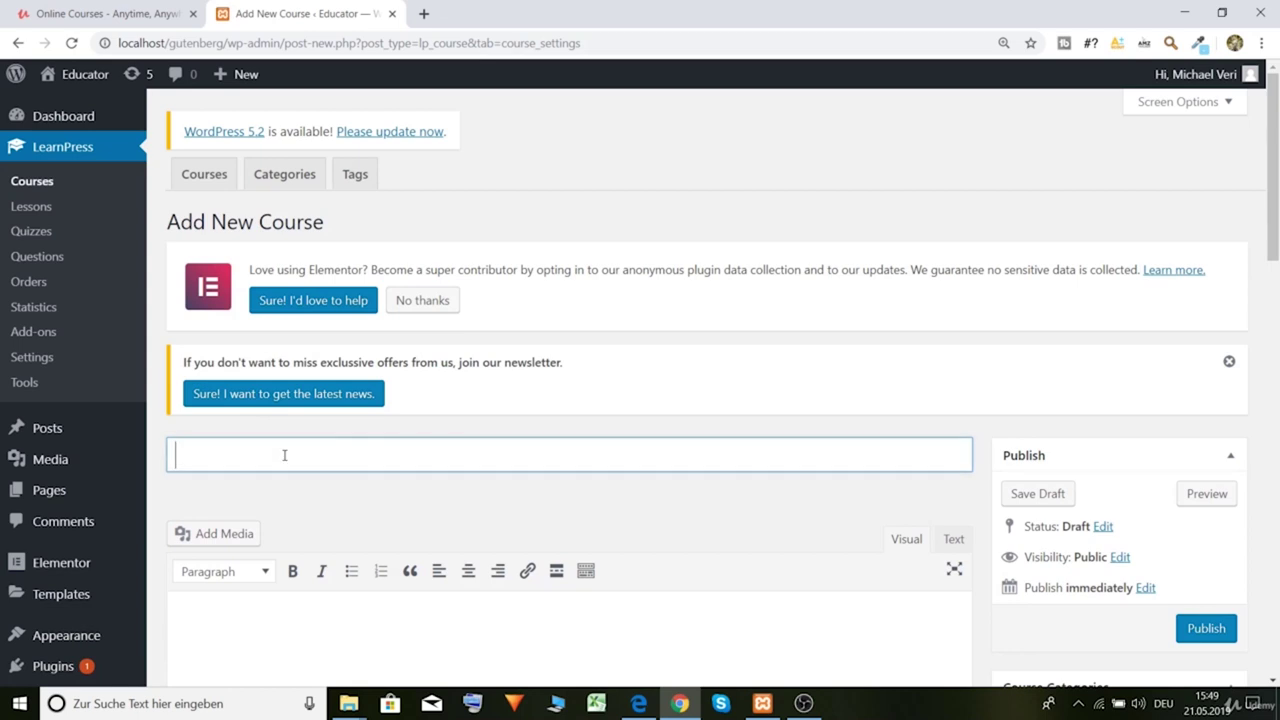
type("Hotel booking ")
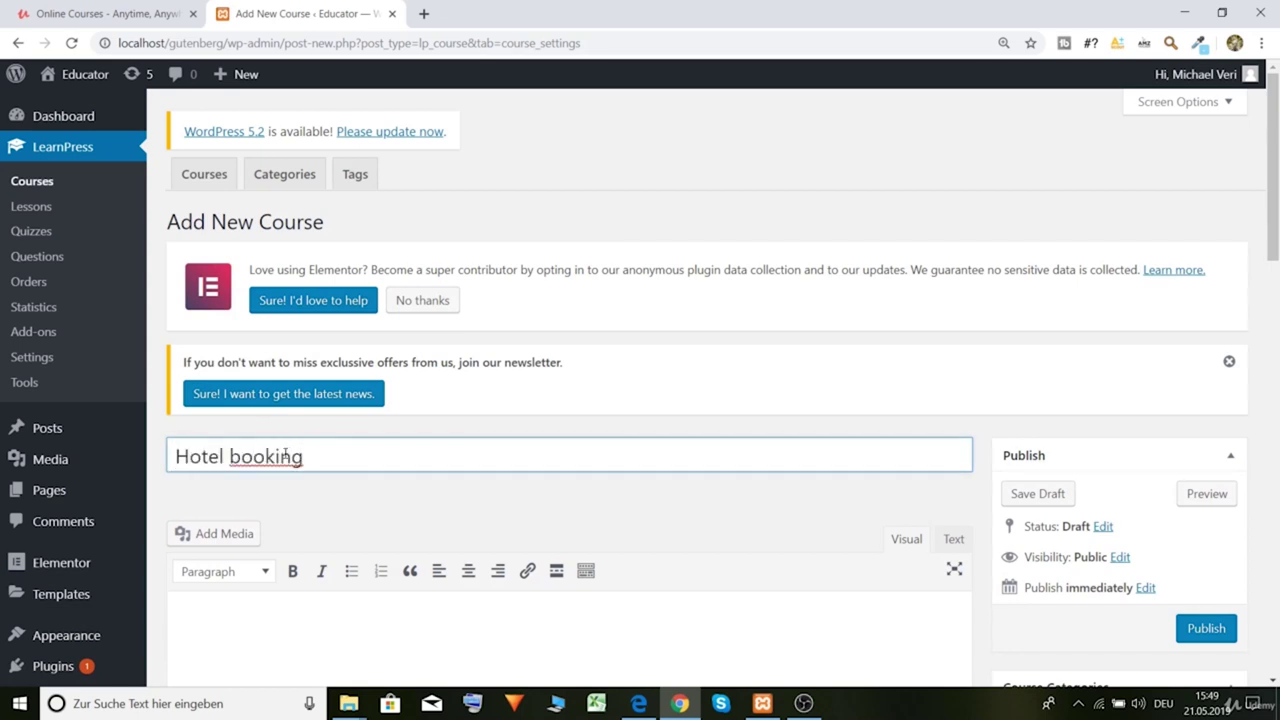
type("Website like Airbnb")
left_click(176, 456)
type("Create ")
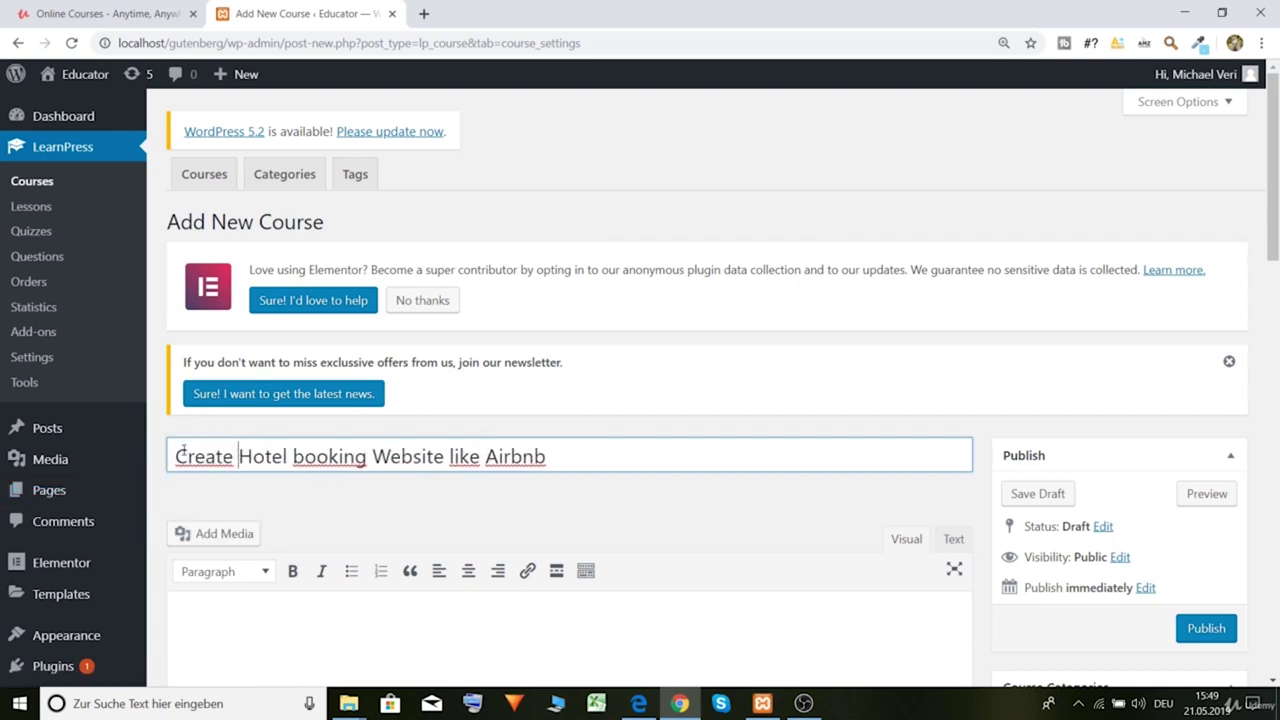
type("a")
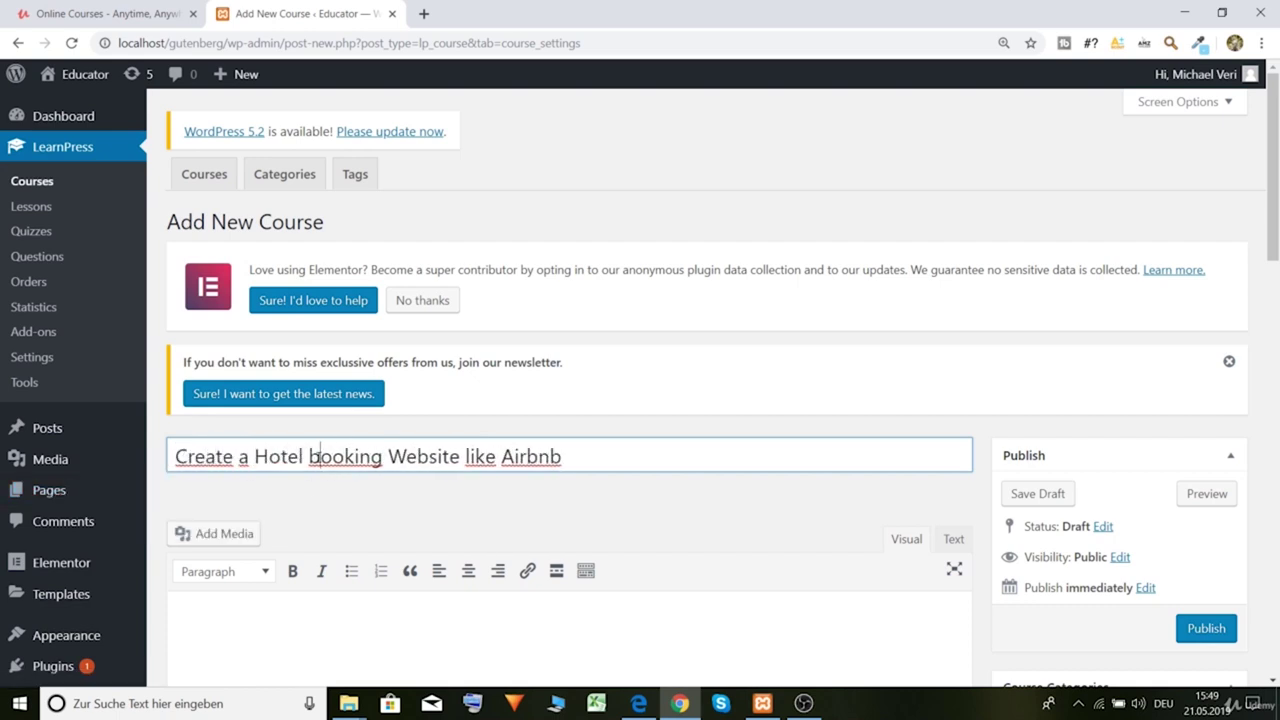
left_click(323, 456)
key("BackSpace")
type("B")
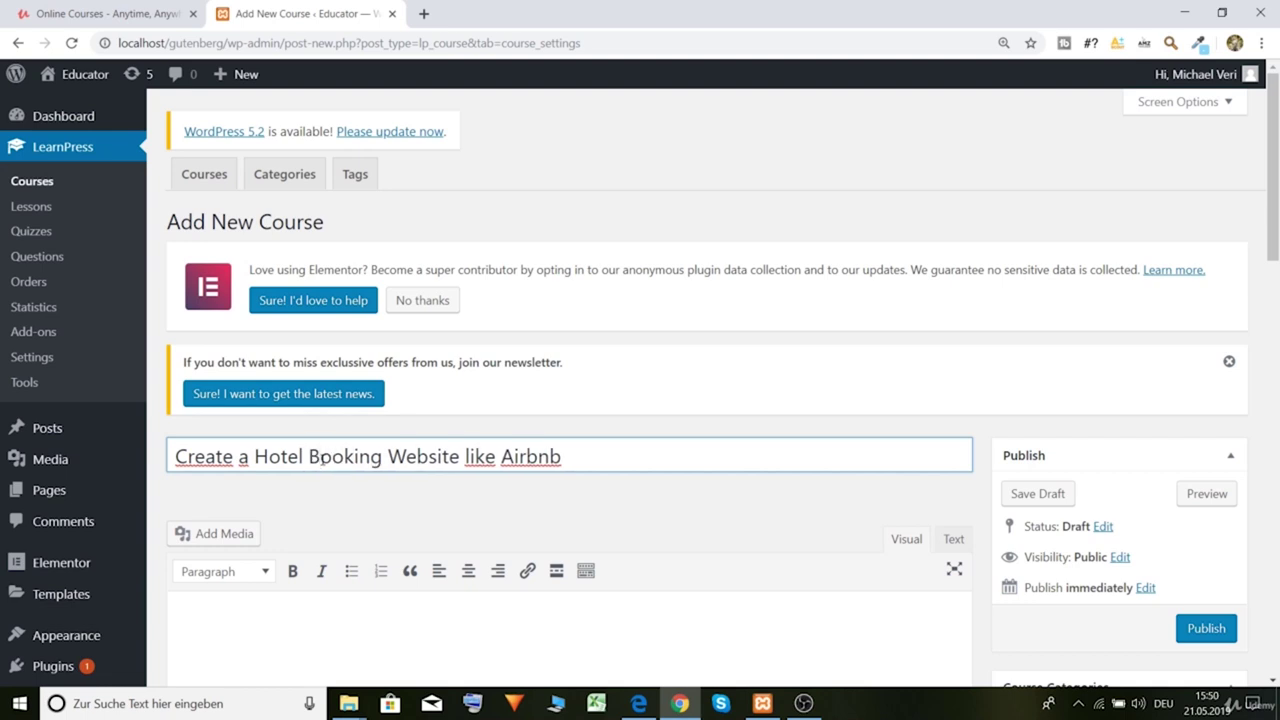
scroll(330, 500, "down", 2)
left_click(339, 508)
Step: Assign the course to the HTML, Web Development and Wordpress categories, leaving Marketing unselected
scroll(338, 506, "down", 3)
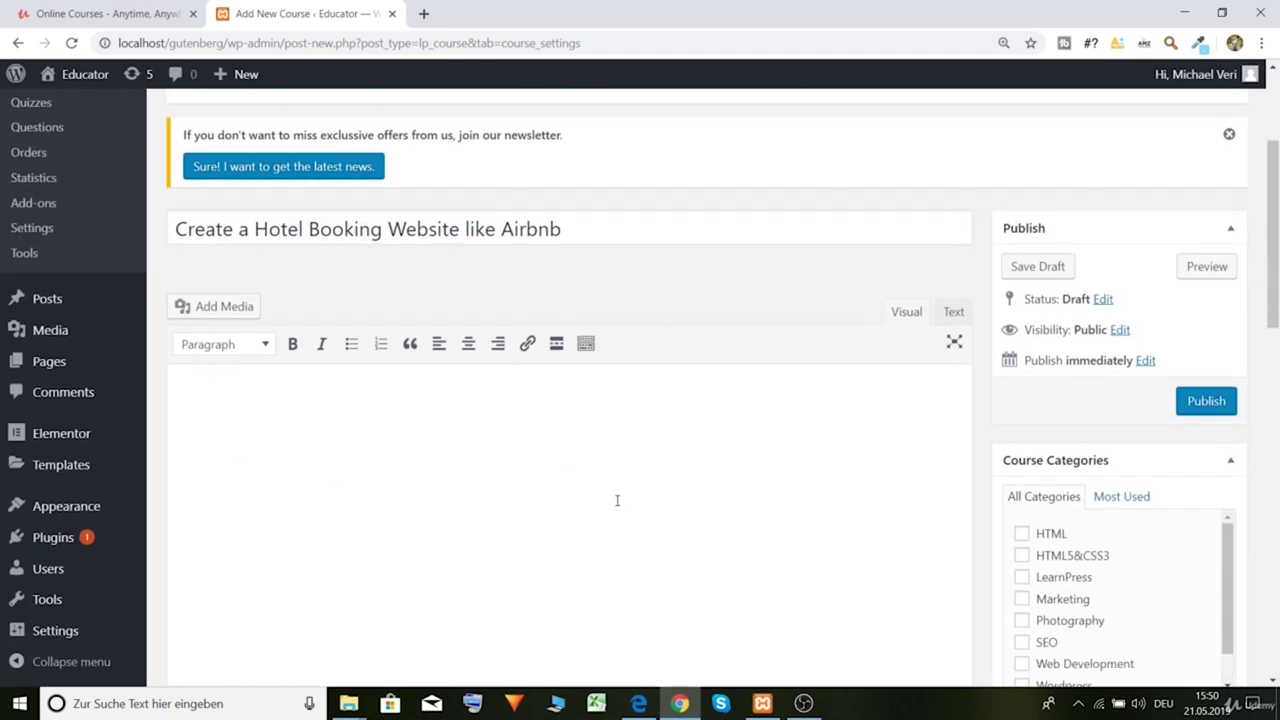
left_click(1023, 346)
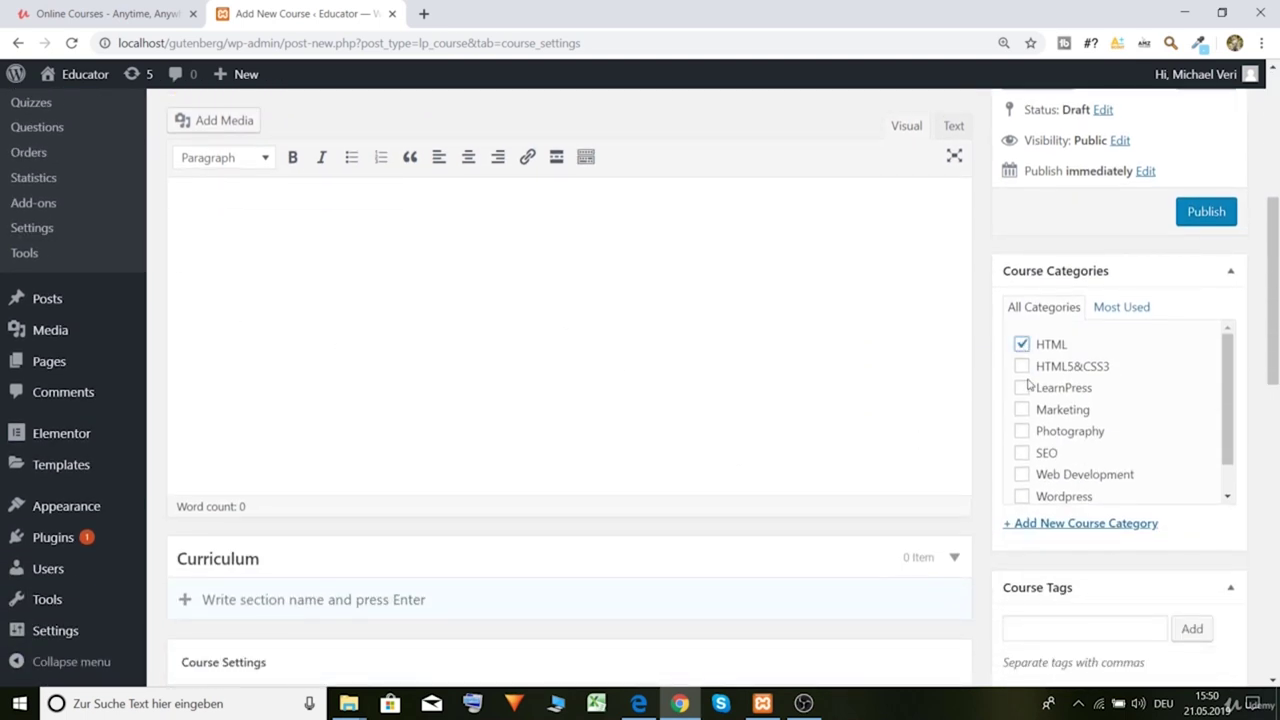
left_click(1023, 410)
left_click(1022, 475)
left_click(1022, 497)
left_click(1022, 410)
Step: Set the course duration to 2 weeks and the maximum number of students to 100000
scroll(462, 497, "down", 2)
scroll(421, 485, "down", 2)
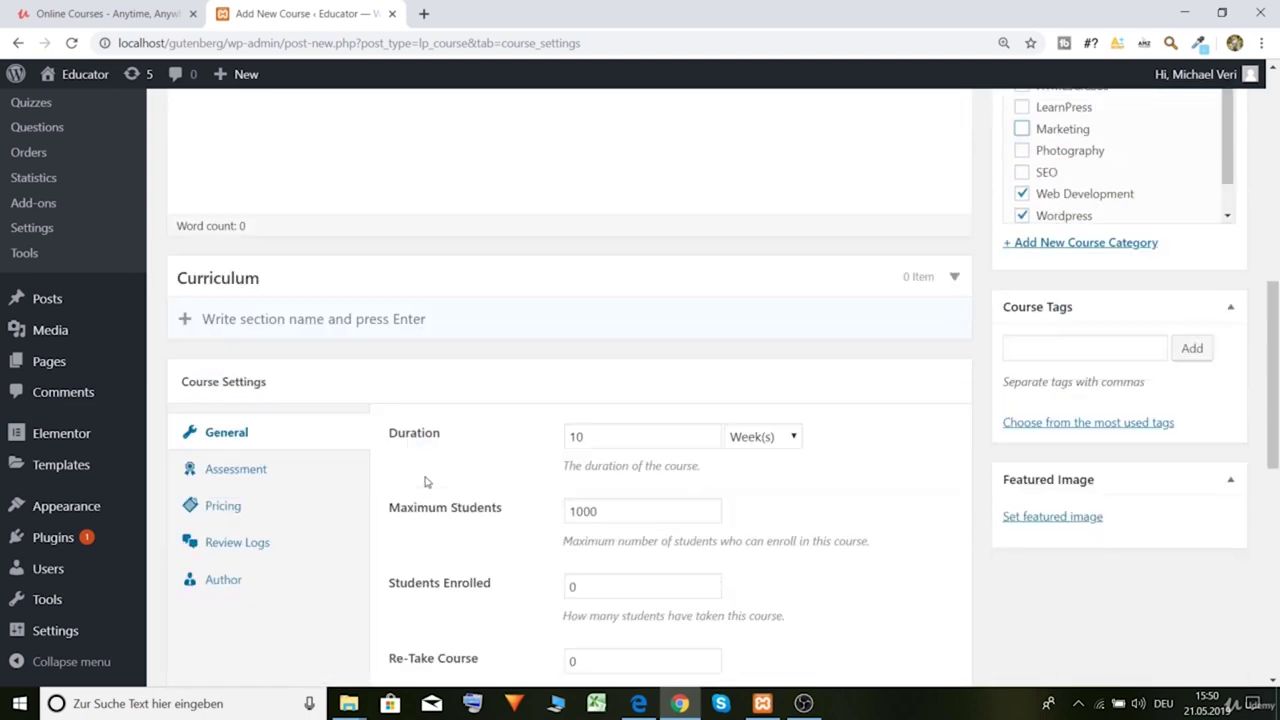
double_click(637, 383)
type("2")
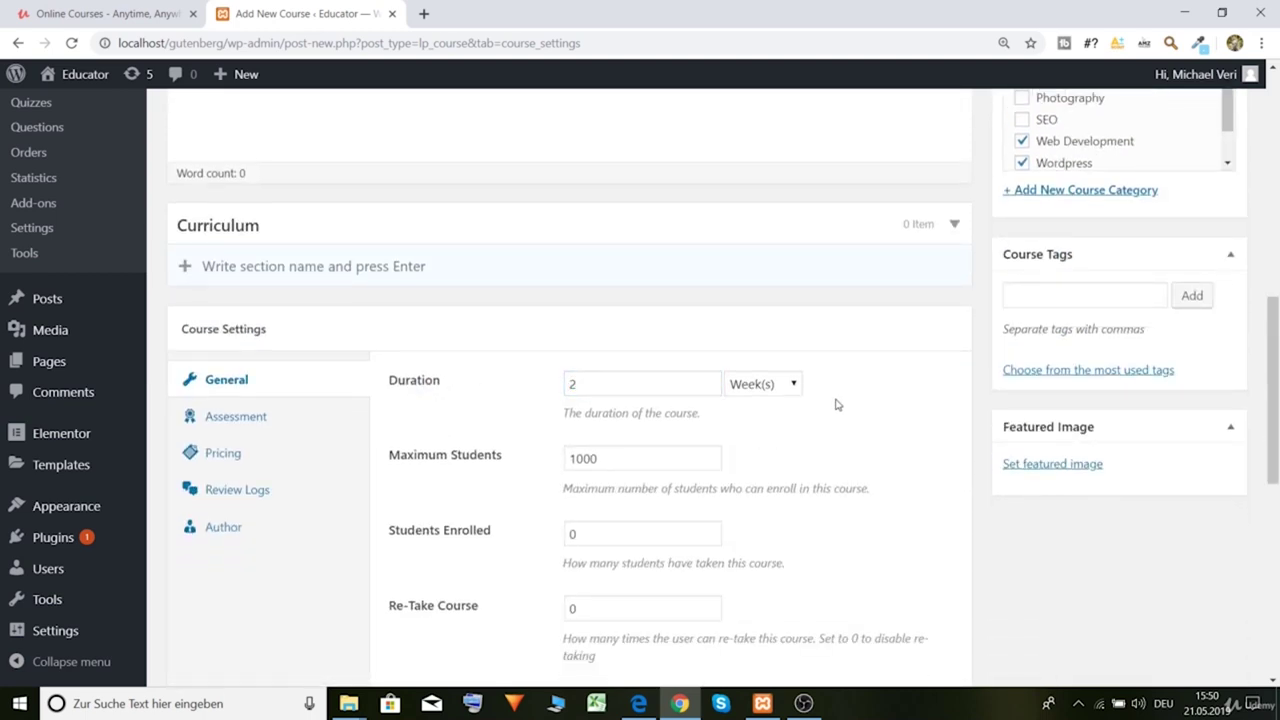
left_click(599, 462)
type("00")
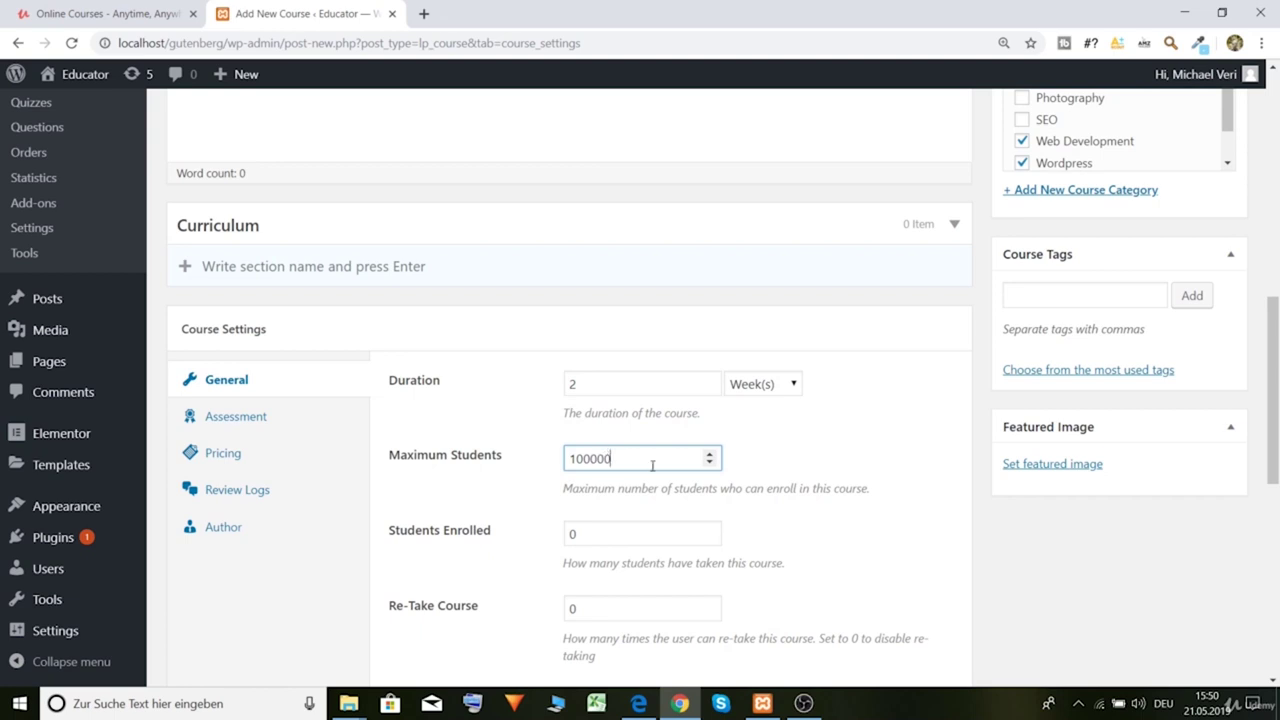
left_click(840, 477)
Step: Set the course price to 50 and the sale price to 39,99 in the pricing settings
scroll(840, 477, "down", 4)
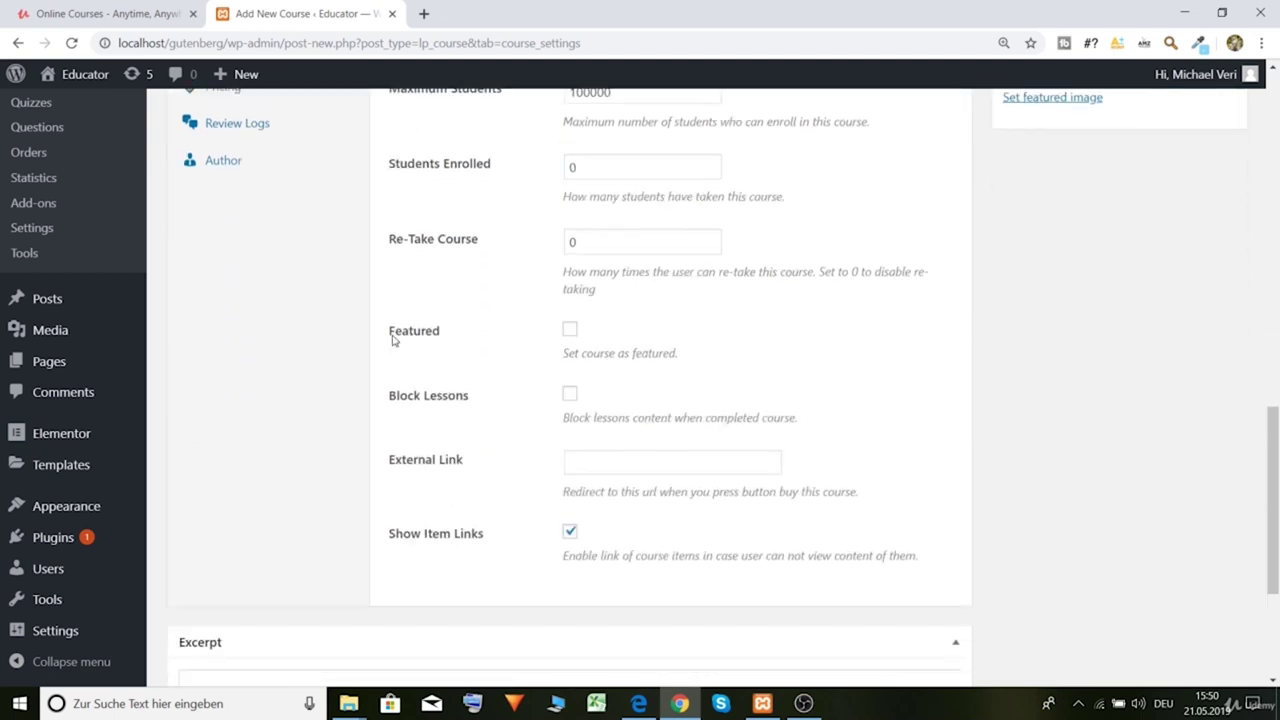
scroll(382, 340, "up", 2)
left_click(214, 166)
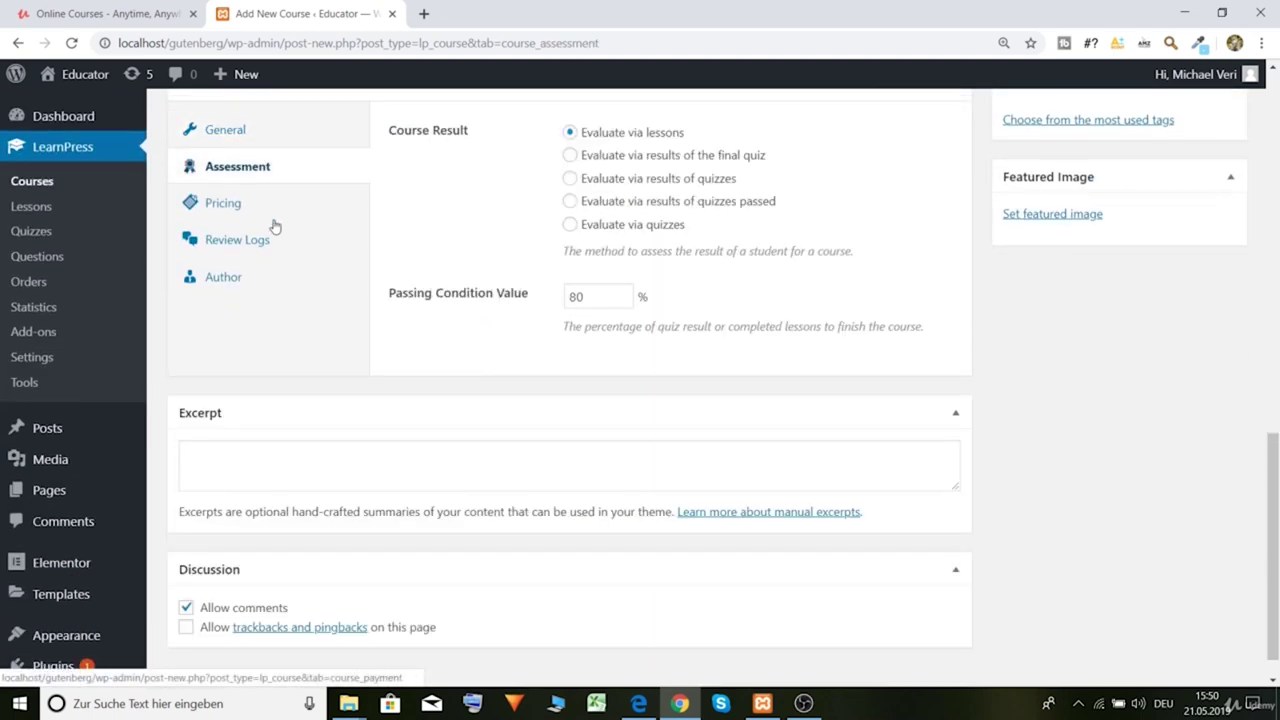
left_click(256, 204)
left_click(598, 137)
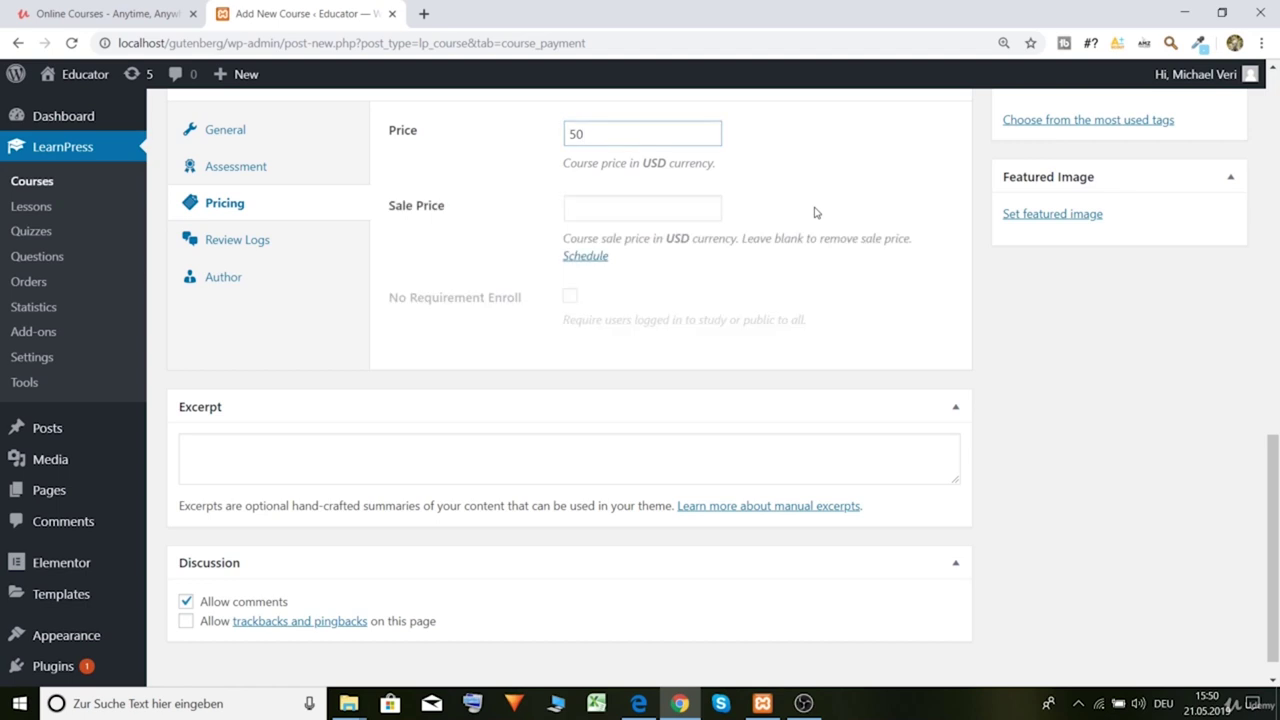
left_click(683, 208)
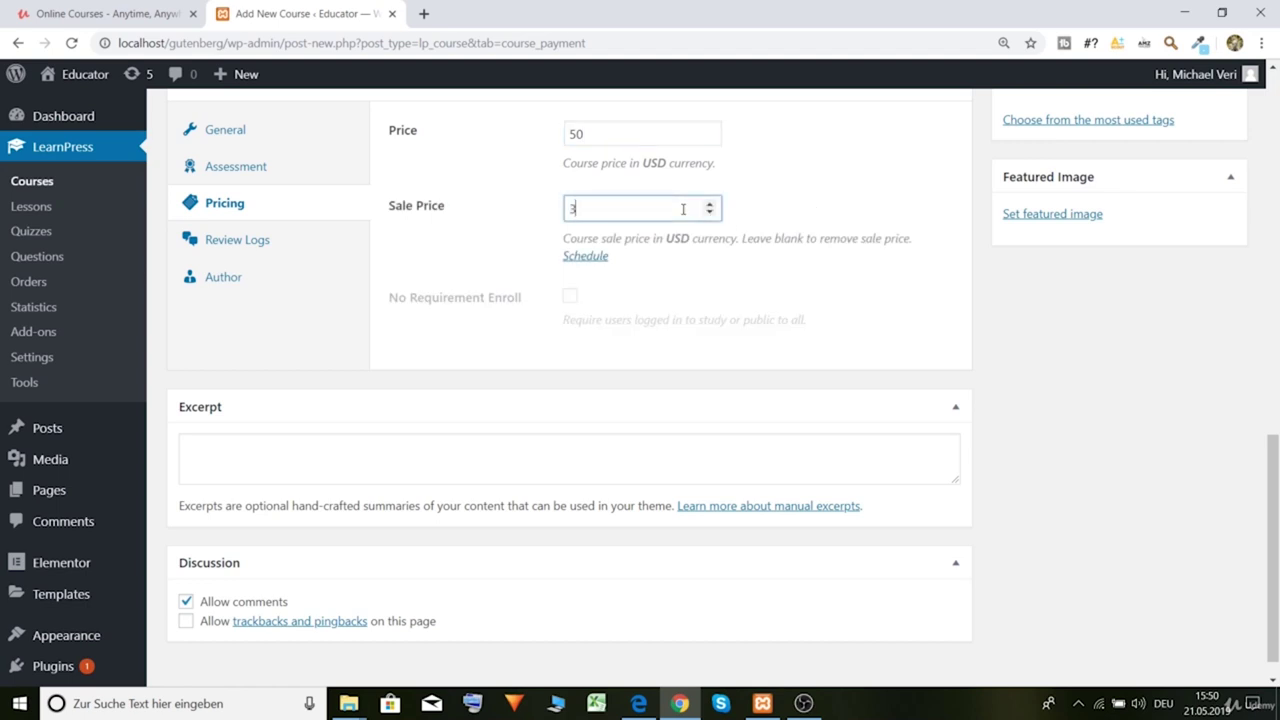
left_click(809, 187)
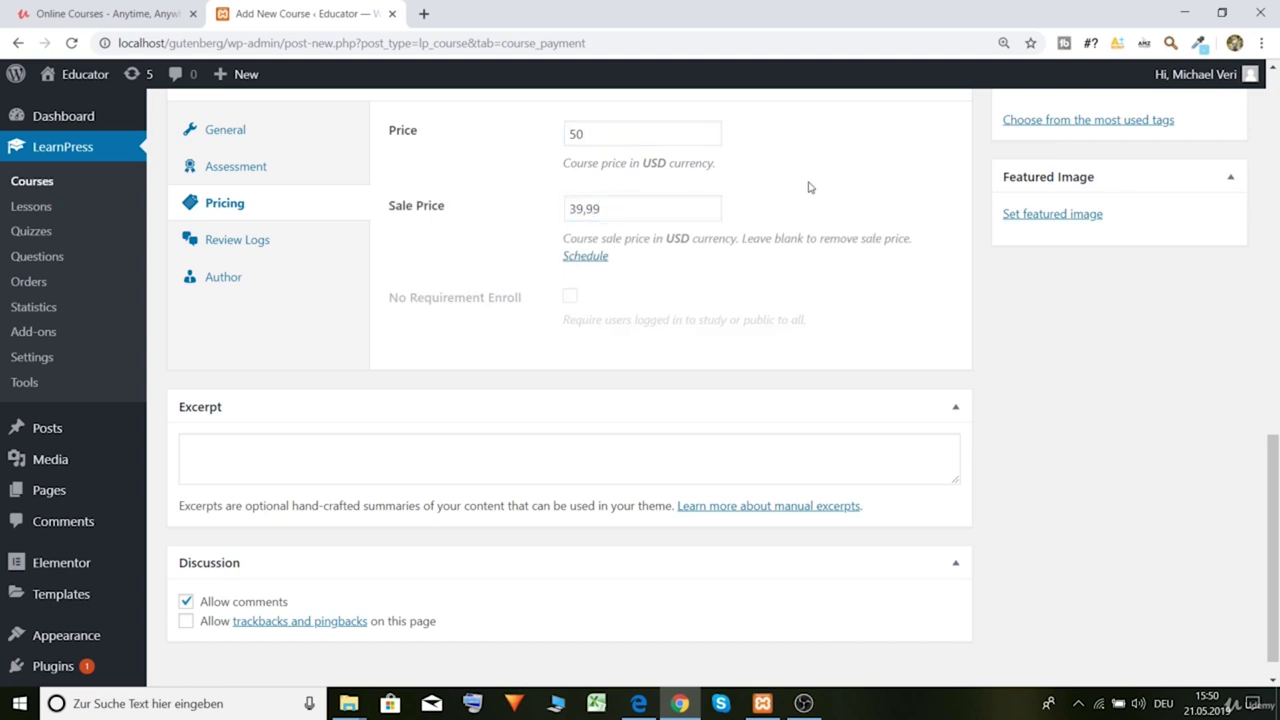
Step: Change the course author from admin to the instructor's own user name
left_click(223, 277)
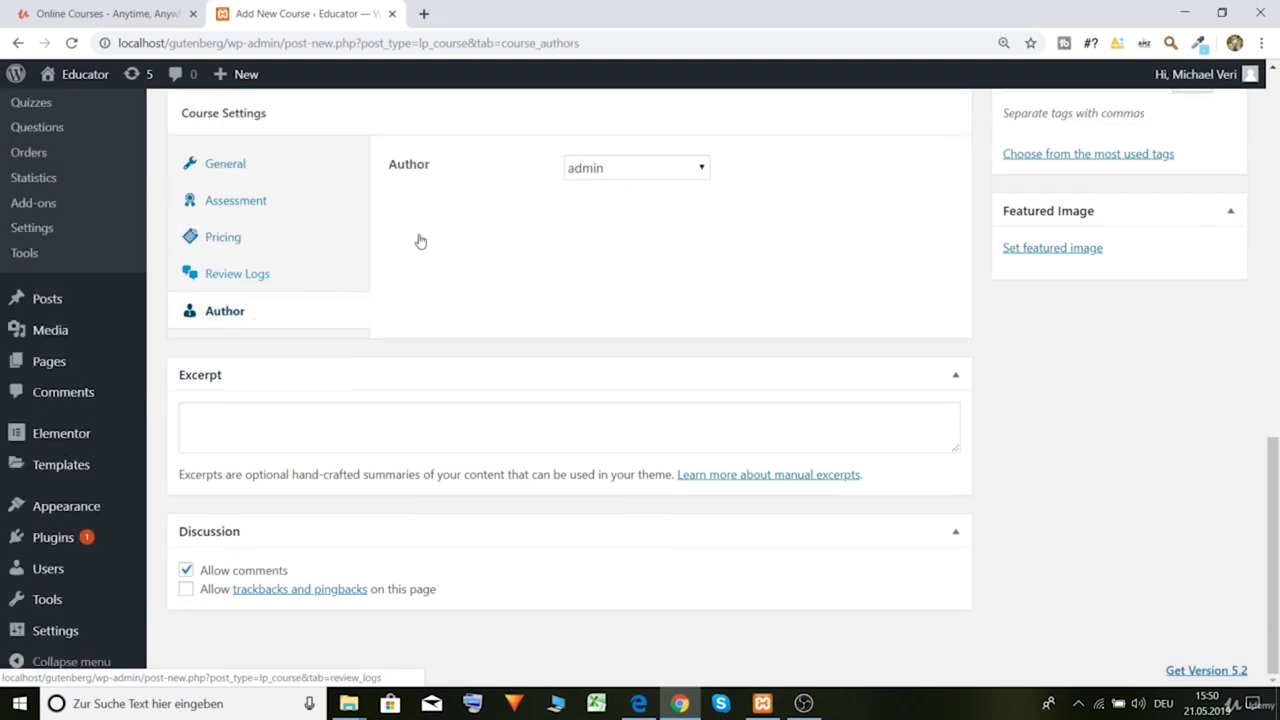
left_click(640, 168)
left_click(615, 207)
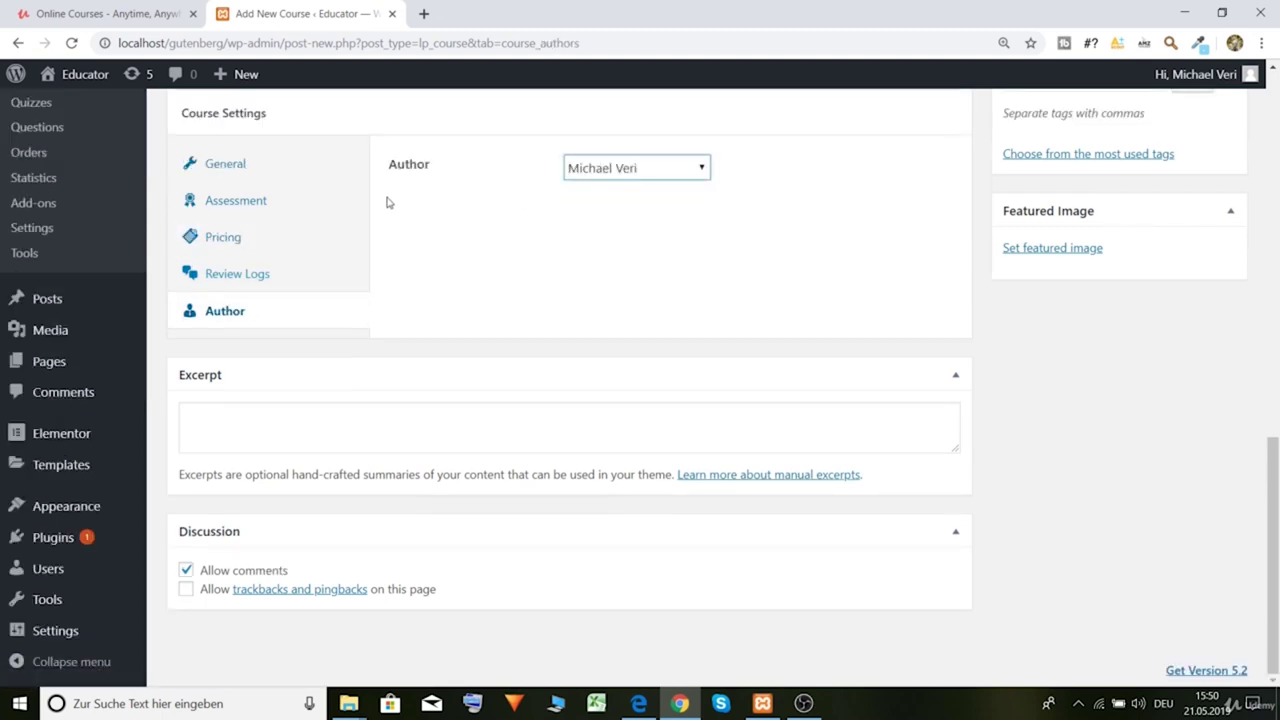
Step: Switch to Udemy and open the price and coupon settings of the live hotel booking website course
left_click(134, 11)
left_click(418, 387)
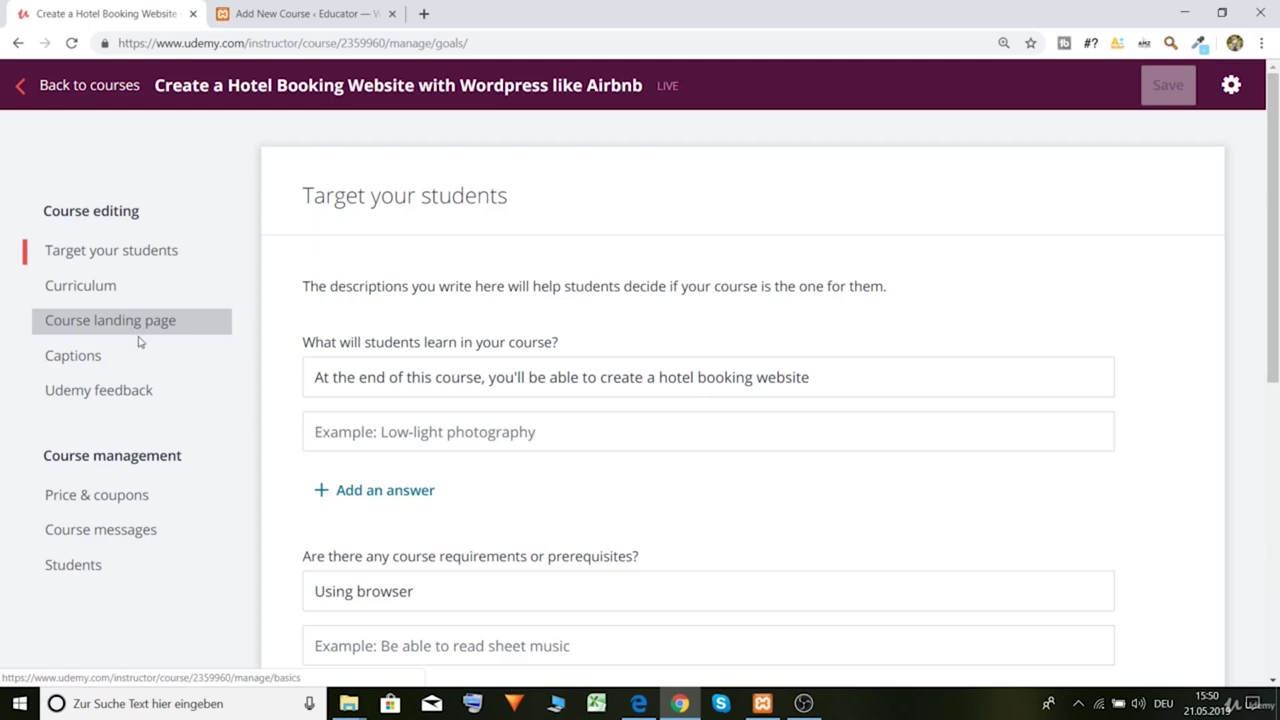
left_click(158, 496)
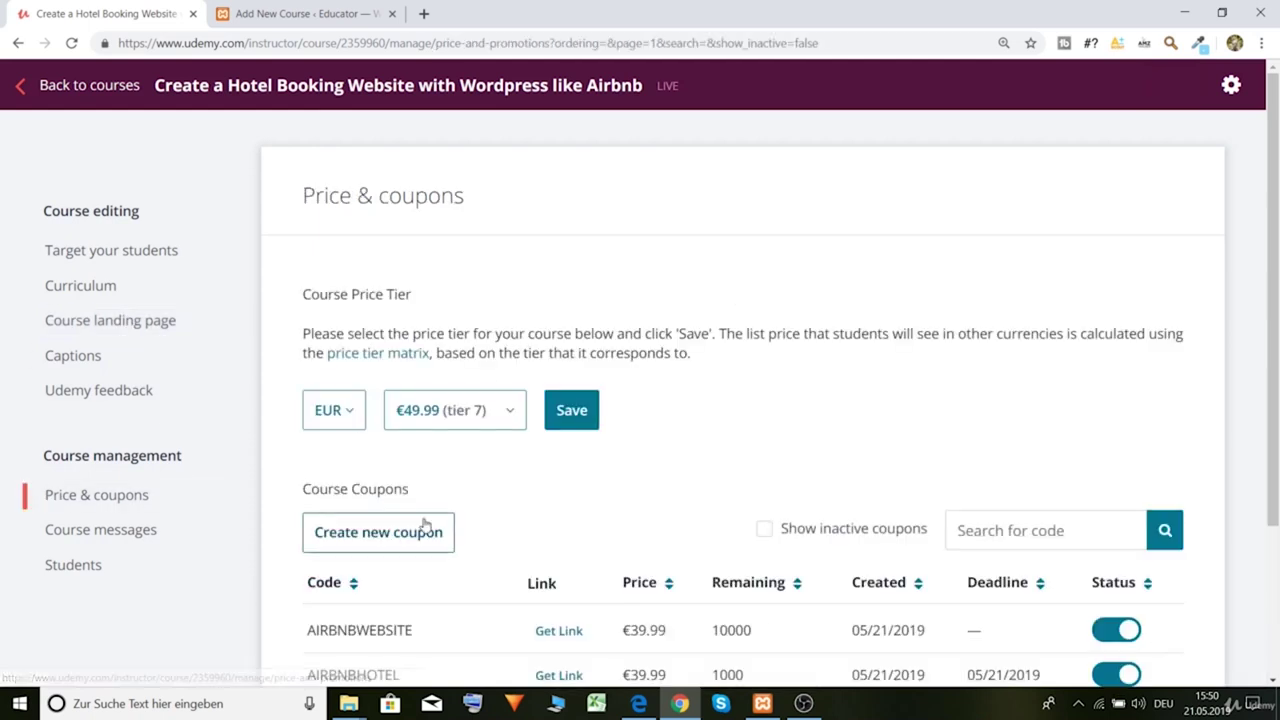
Step: Start a new course coupon with the code WEBSITEHOTELBOOKING
left_click(404, 537)
scroll(400, 530, "down", 1)
left_click(373, 527)
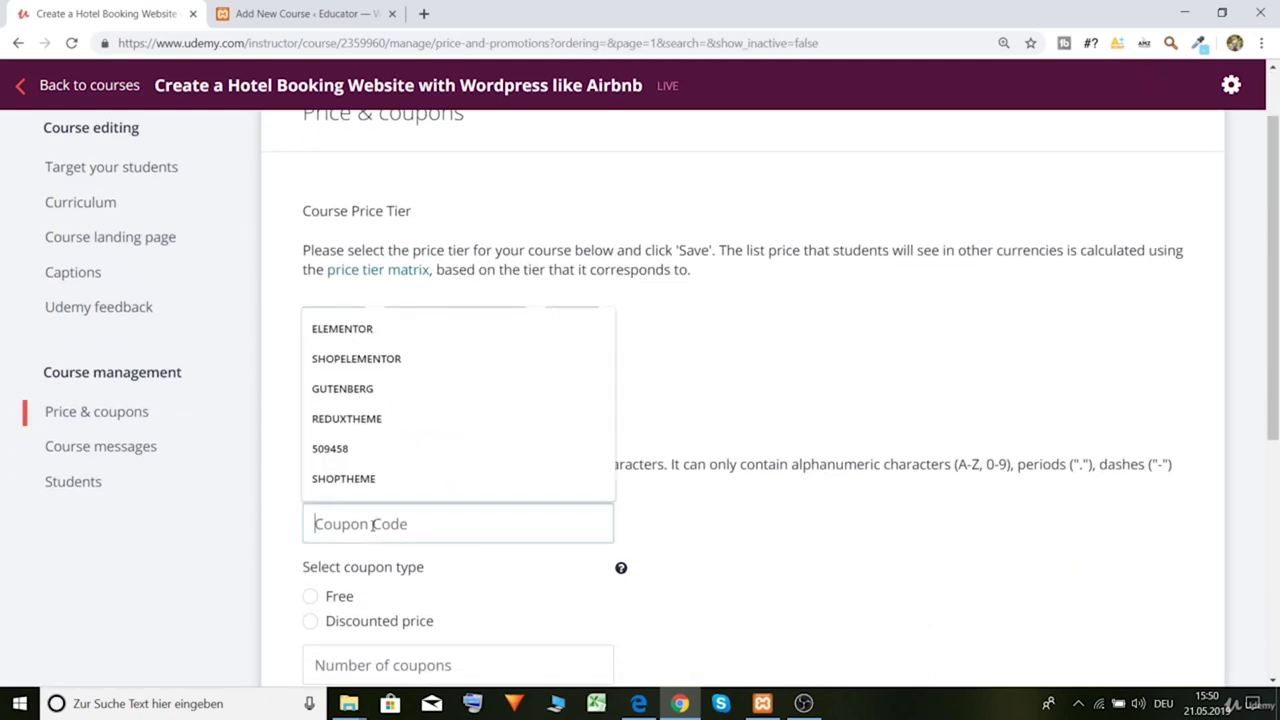
type("WEBS")
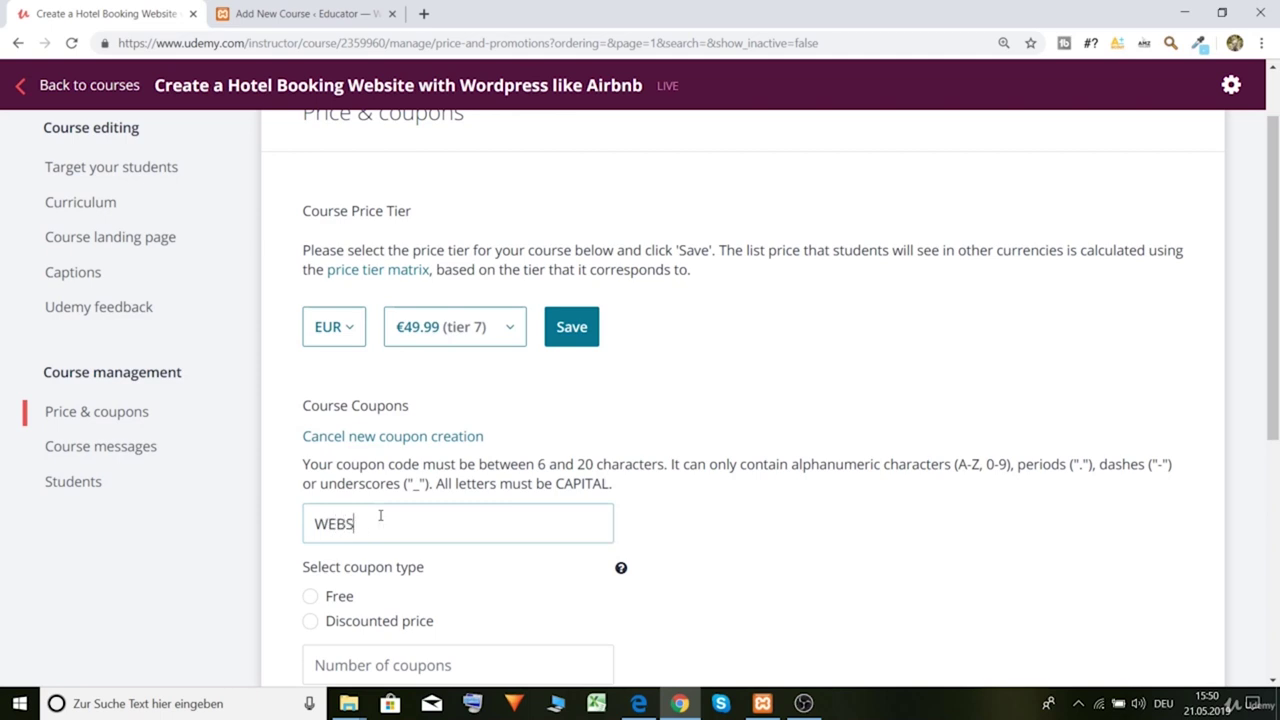
type("ITEHOTELBOOKING")
Step: Create the coupon with a discounted price of 39.99 EUR and 100000 coupons, without a deadline
scroll(305, 480, "down", 3)
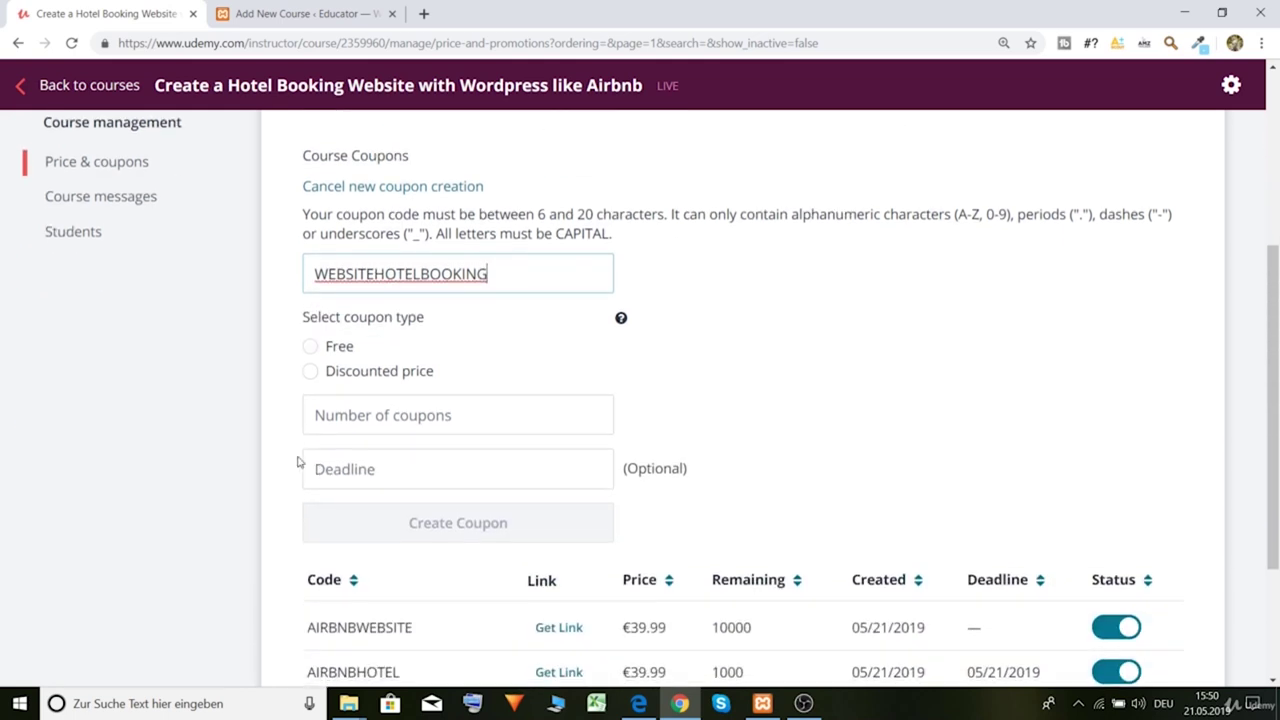
left_click(316, 378)
left_click(391, 404)
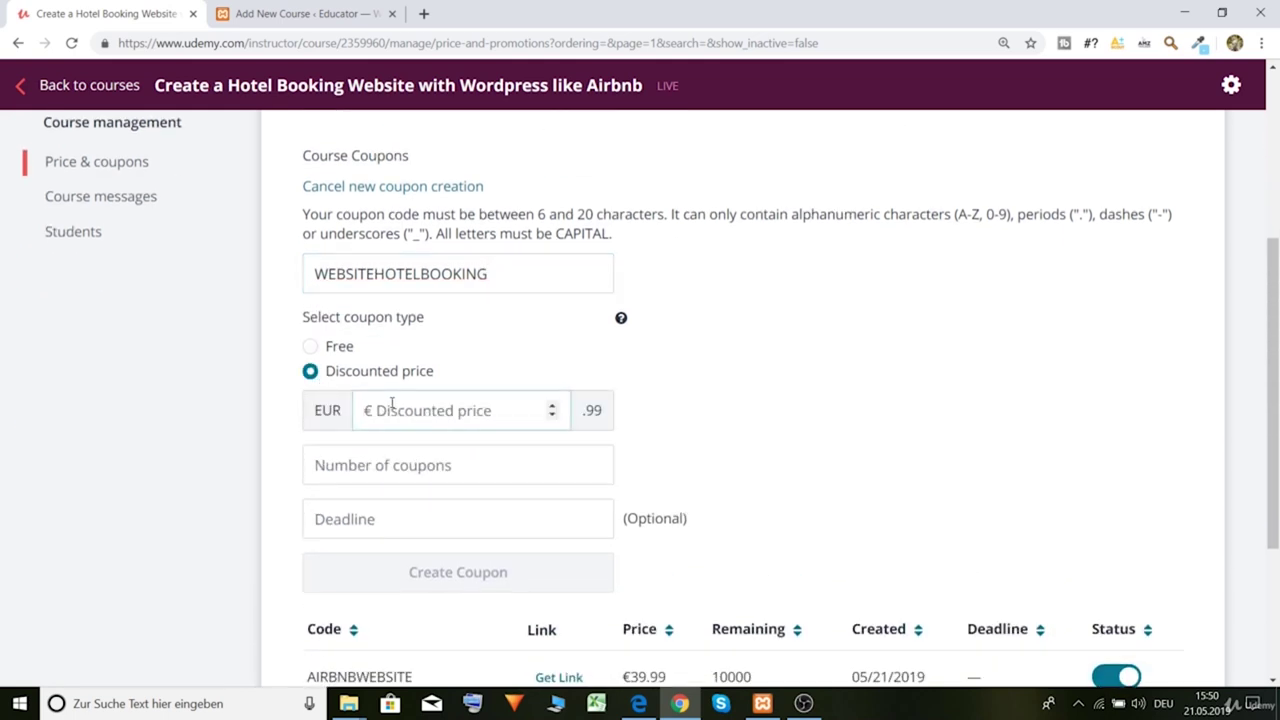
type("39")
left_click(738, 412)
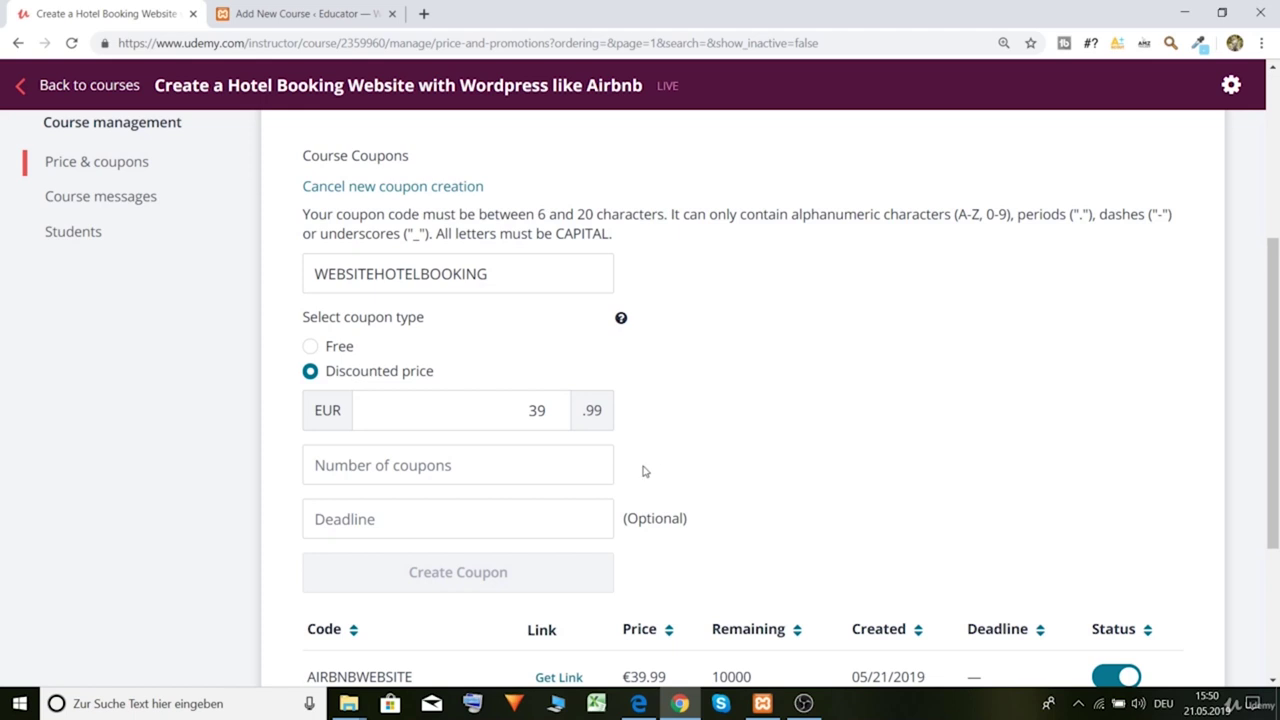
left_click(511, 458)
type("100000")
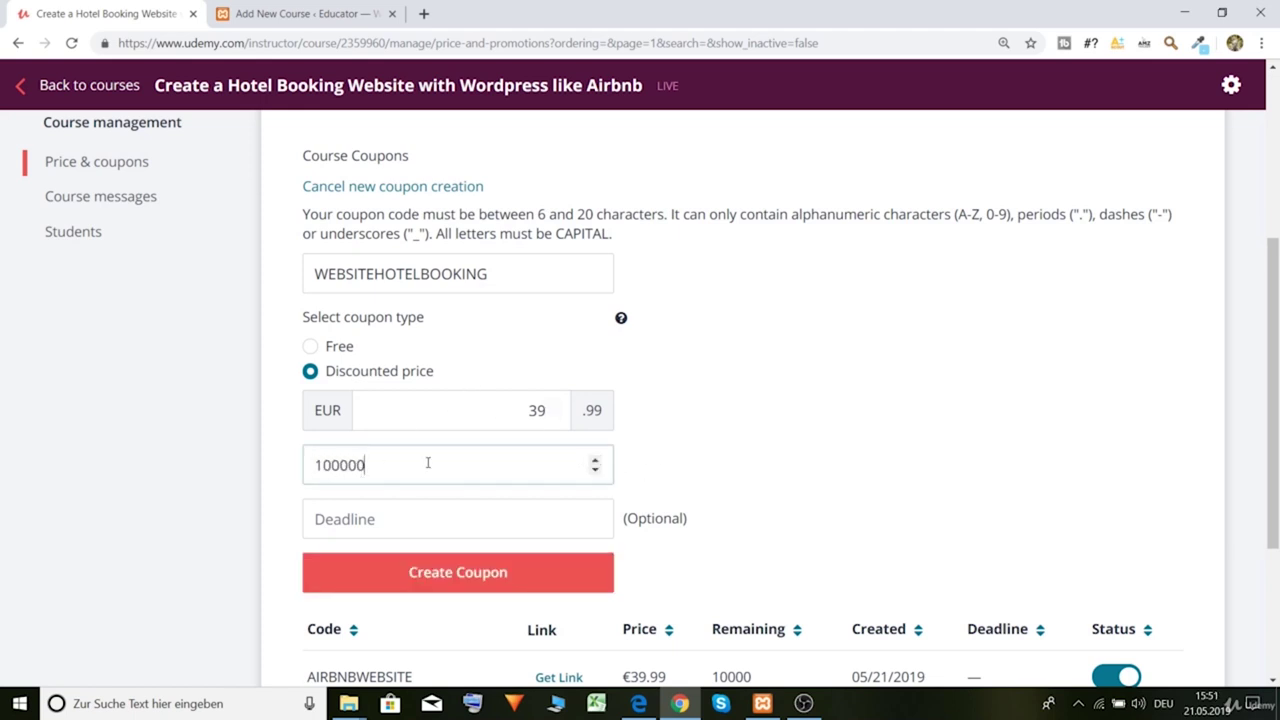
left_click(534, 577)
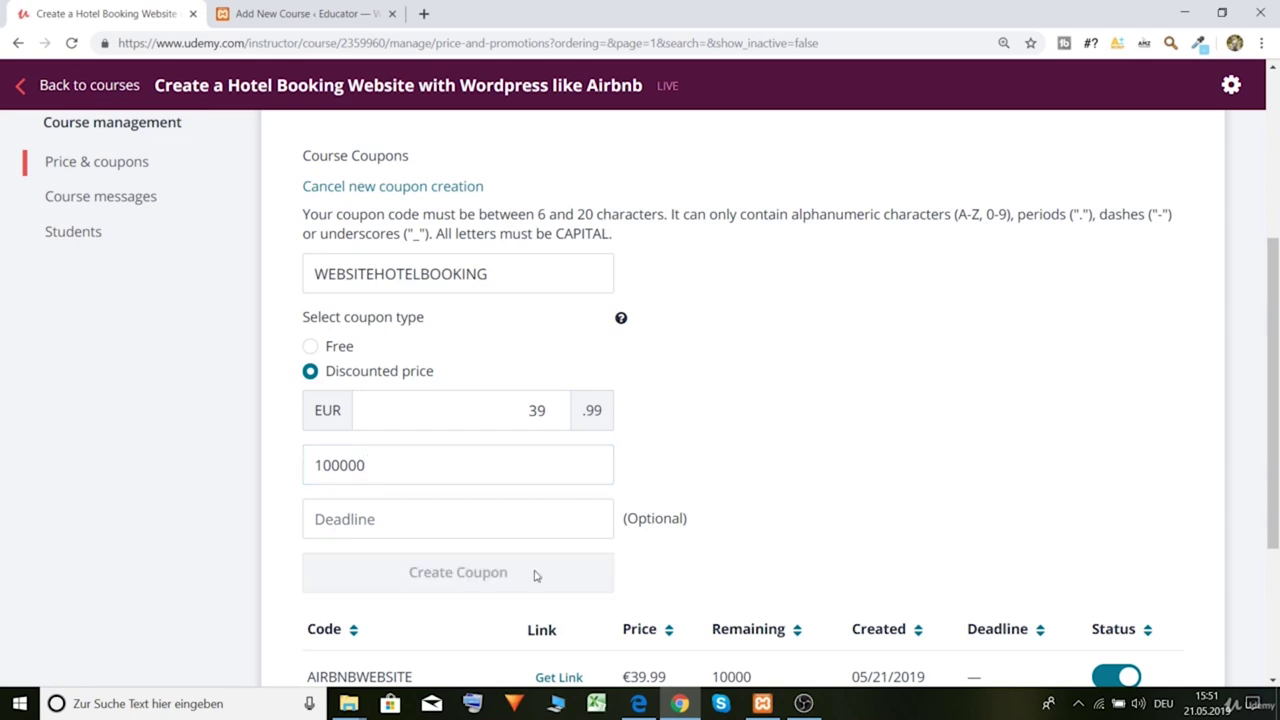
Step: Copy the WEBSITEHOTELBOOKING coupon link and paste it as the external link in the WordPress course's general settings
left_click(555, 380)
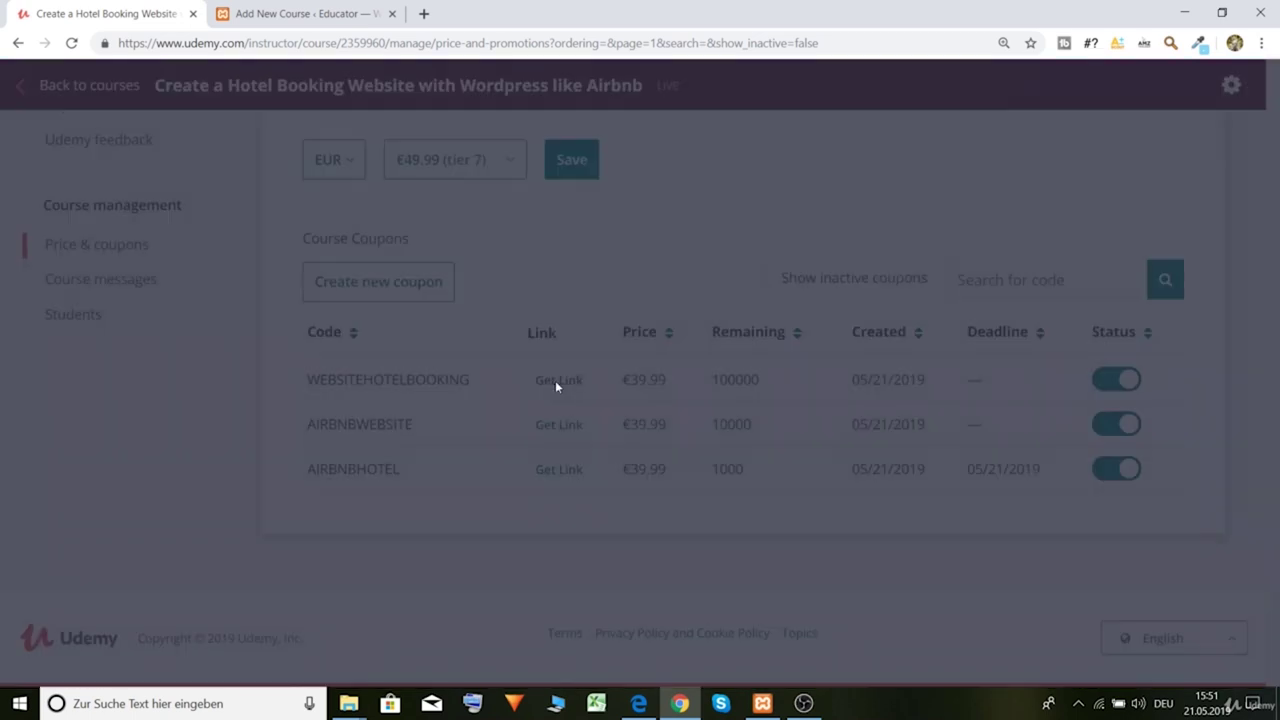
left_click(568, 236)
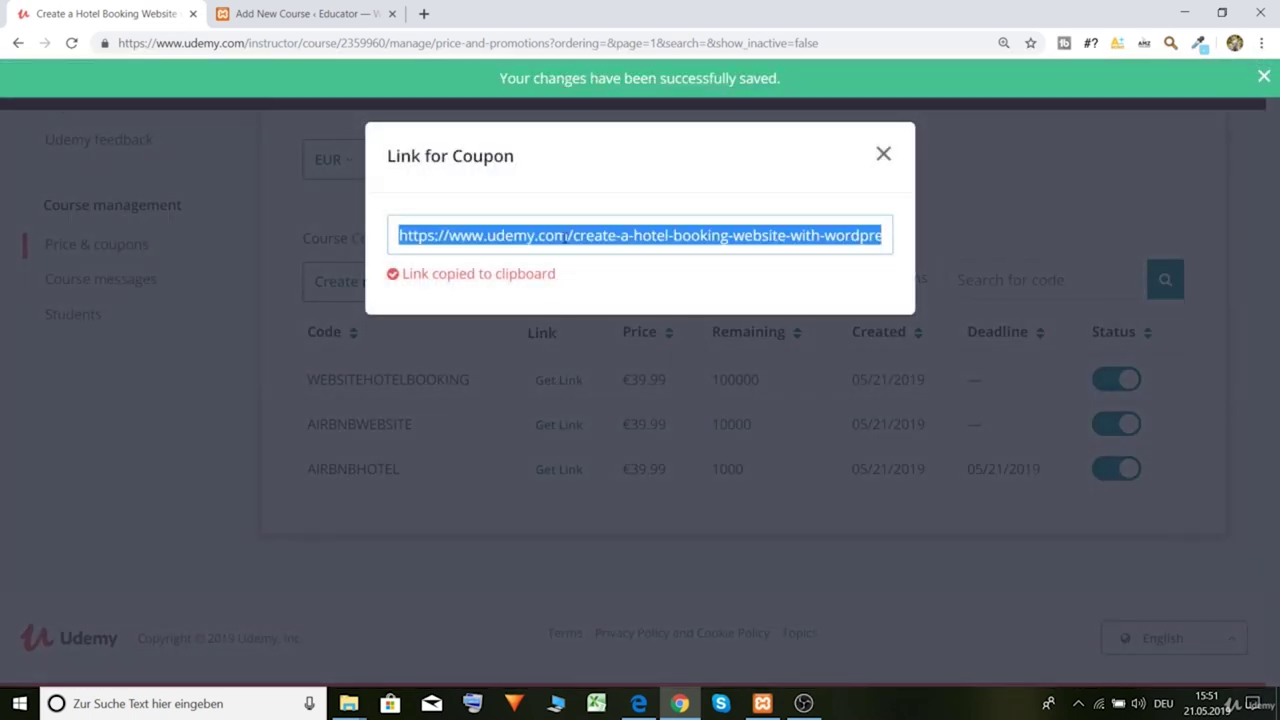
left_click(300, 13)
left_click(240, 200)
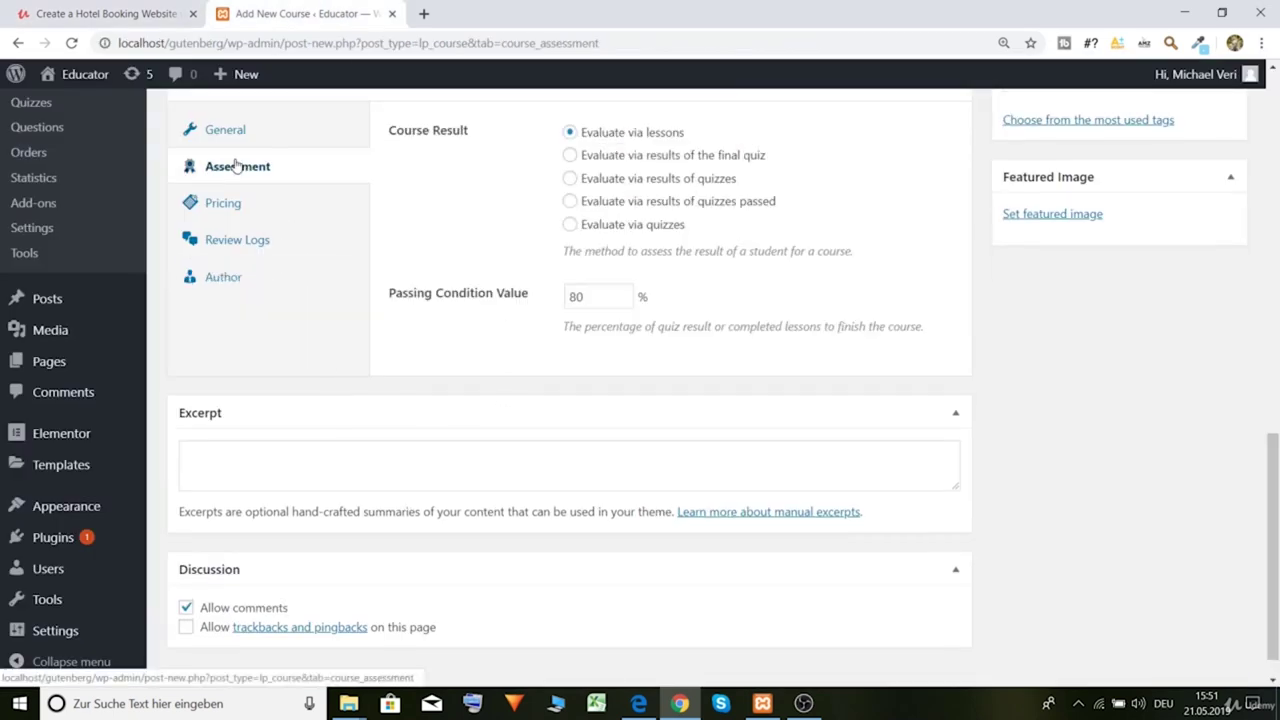
left_click(226, 131)
scroll(556, 363, "down", 2)
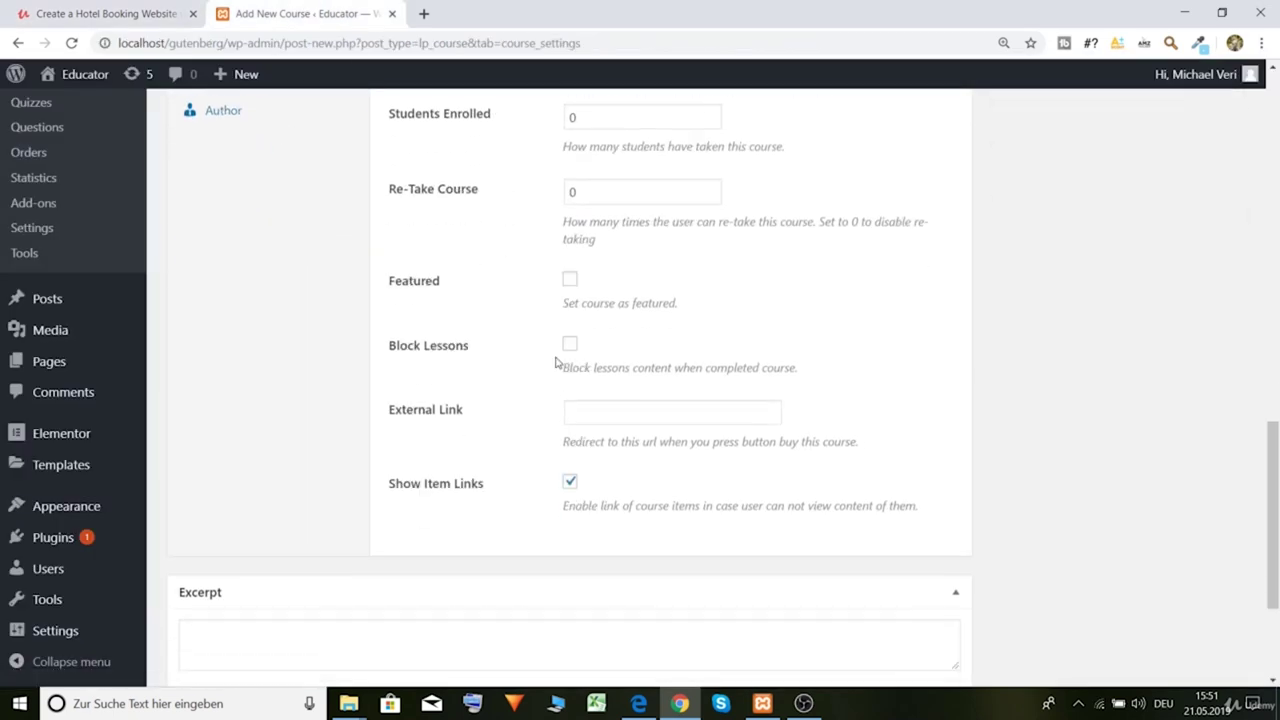
scroll(556, 363, "down", 1)
left_click(587, 321)
key("ctrl+v")
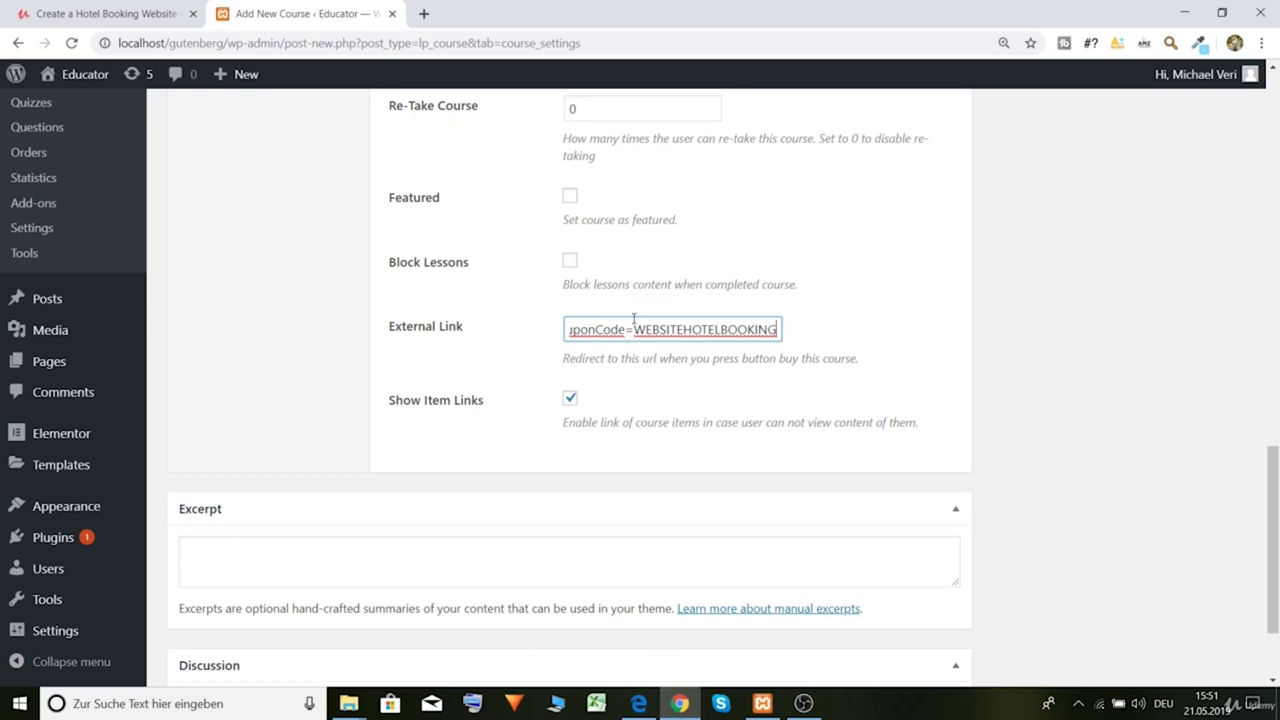
Step: Publish the hotel booking website course
scroll(666, 334, "up", 7)
scroll(1043, 440, "up", 2)
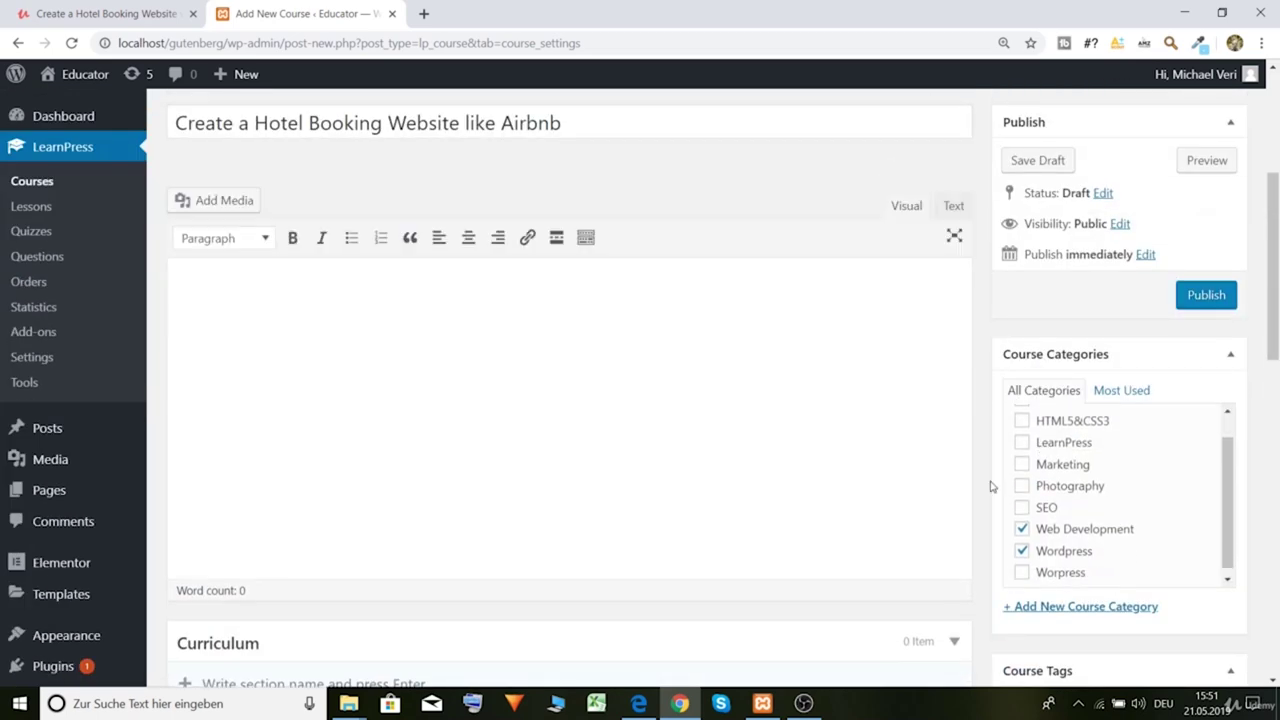
left_click(1197, 292)
Step: Set the WordPress "Code is Poetry" picture from the media library as the course's featured image and update the course
scroll(1137, 380, "down", 4)
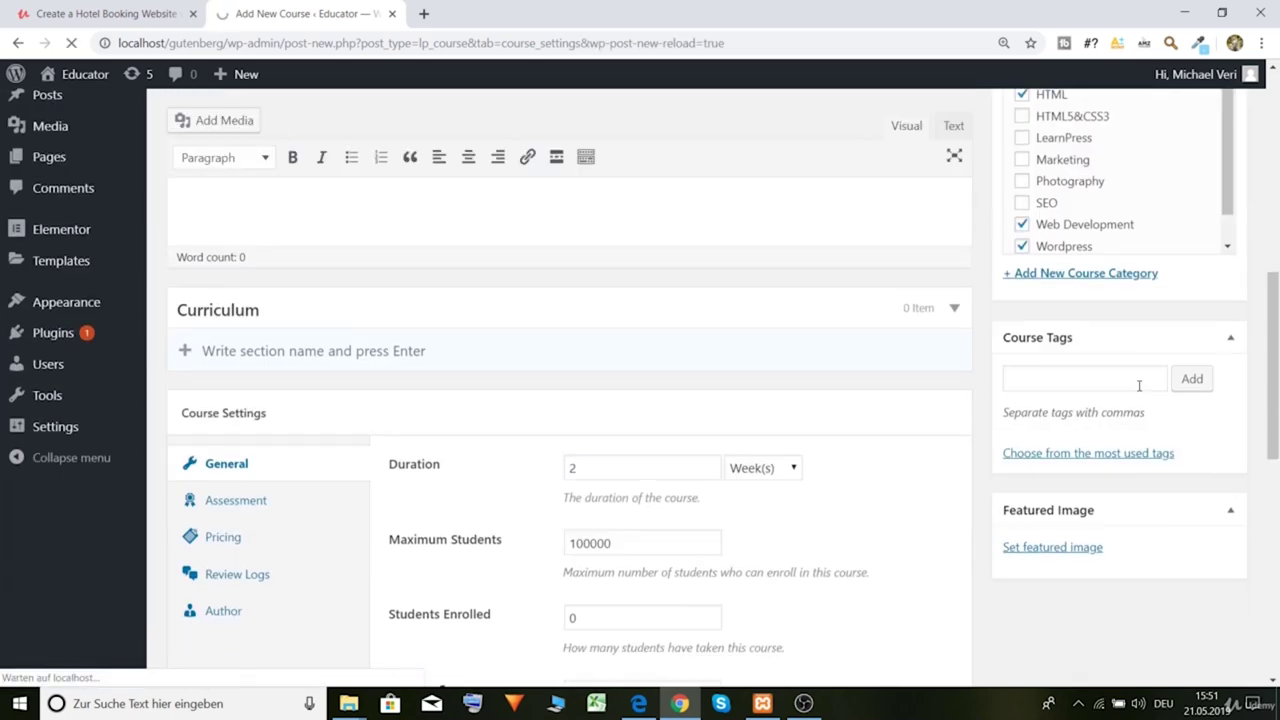
left_click(1031, 549)
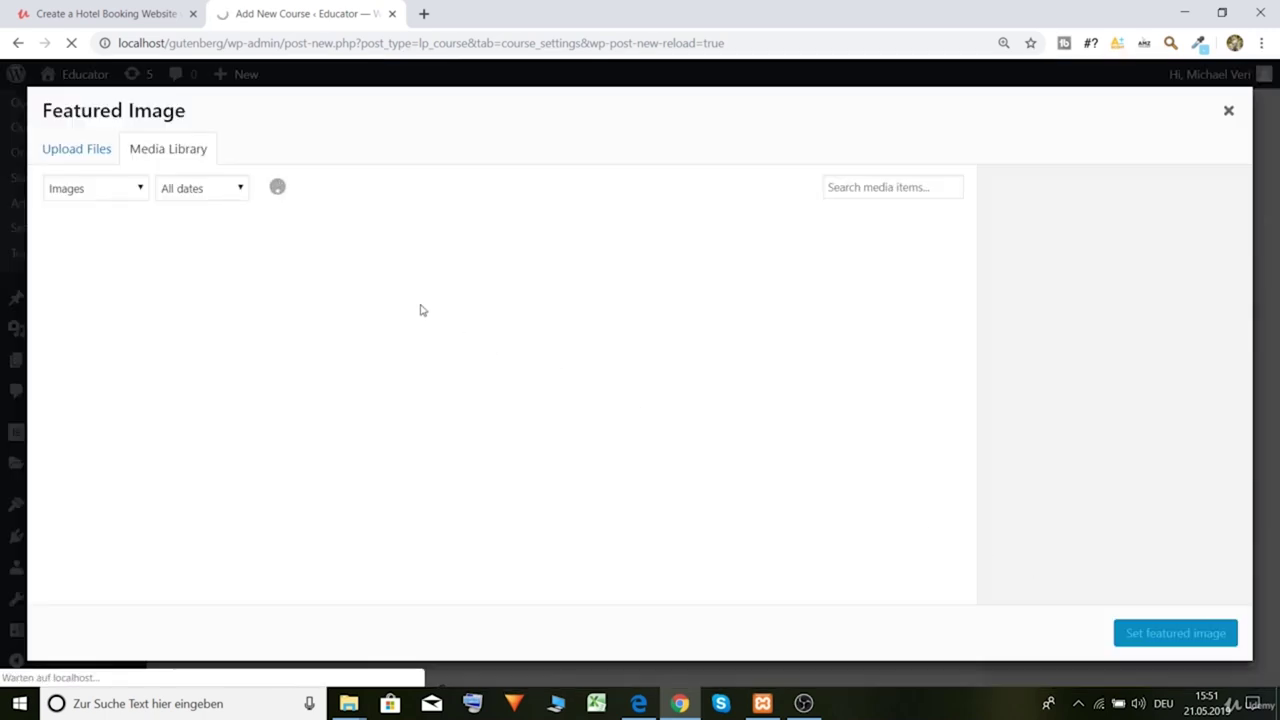
left_click(60, 152)
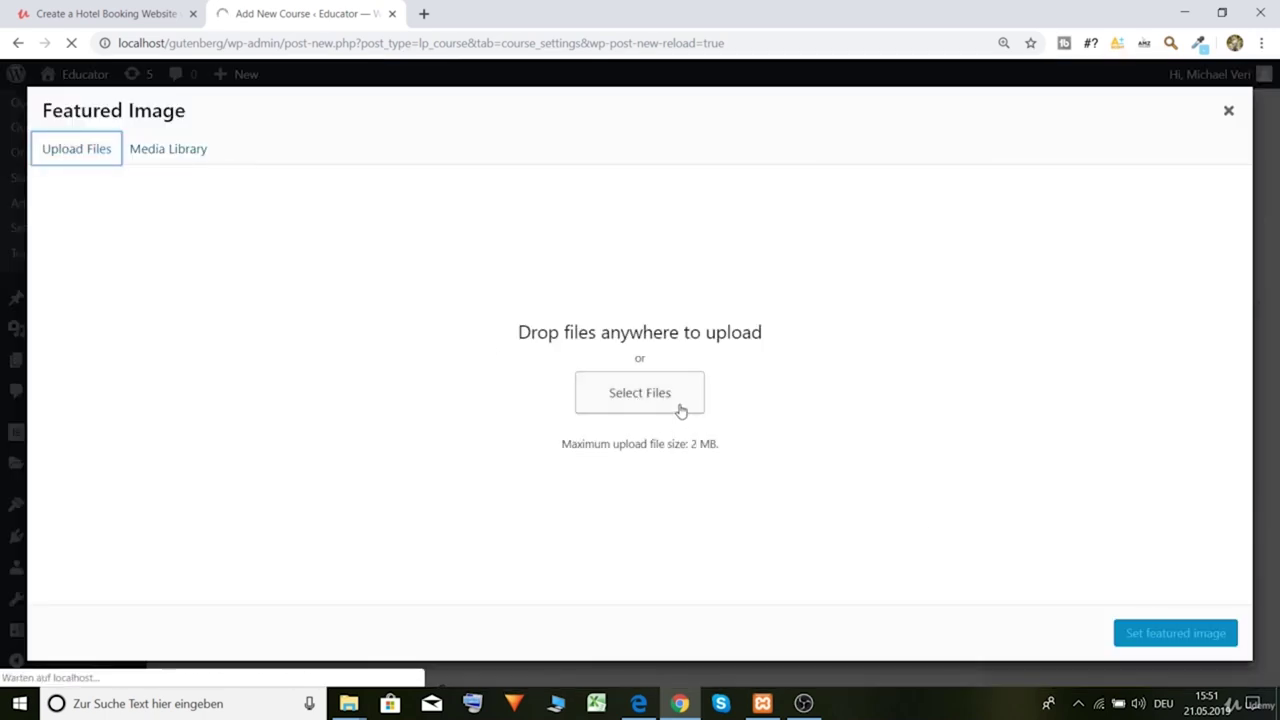
left_click(203, 160)
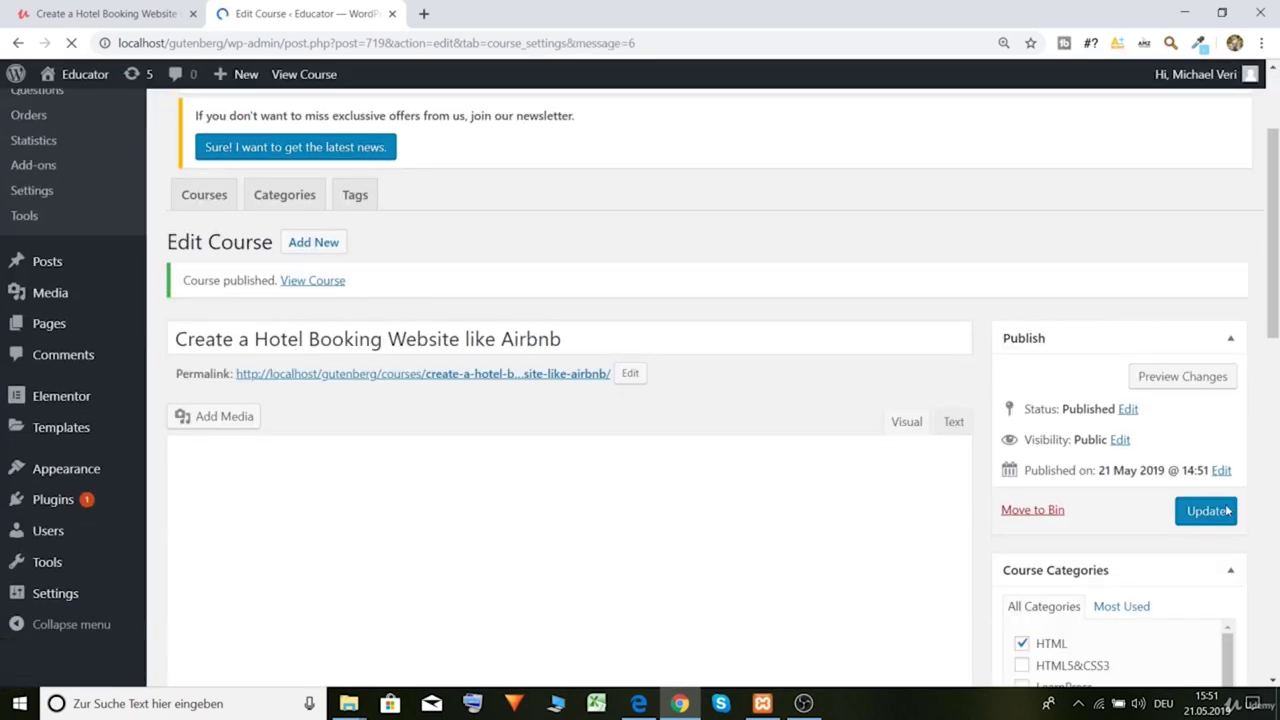
left_click(1212, 516)
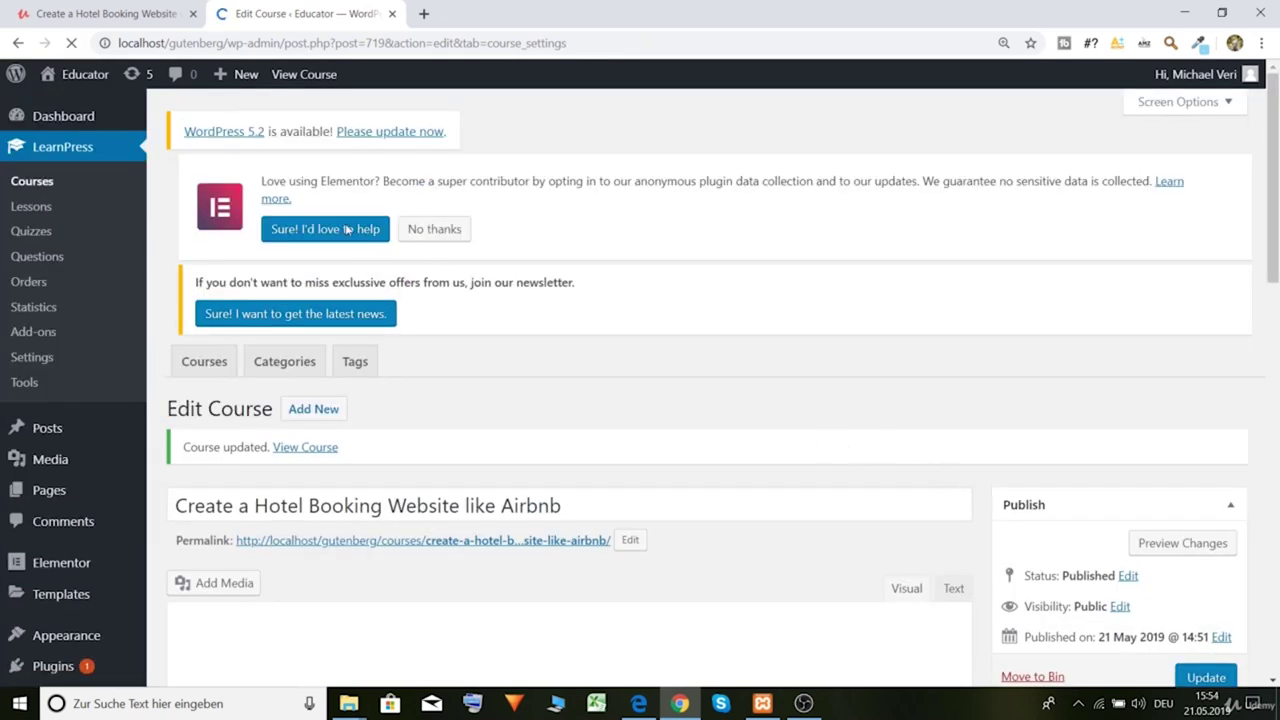
Step: Visit the Educator site's home page, close the extra browser tab and examine the course listing
left_click(87, 108)
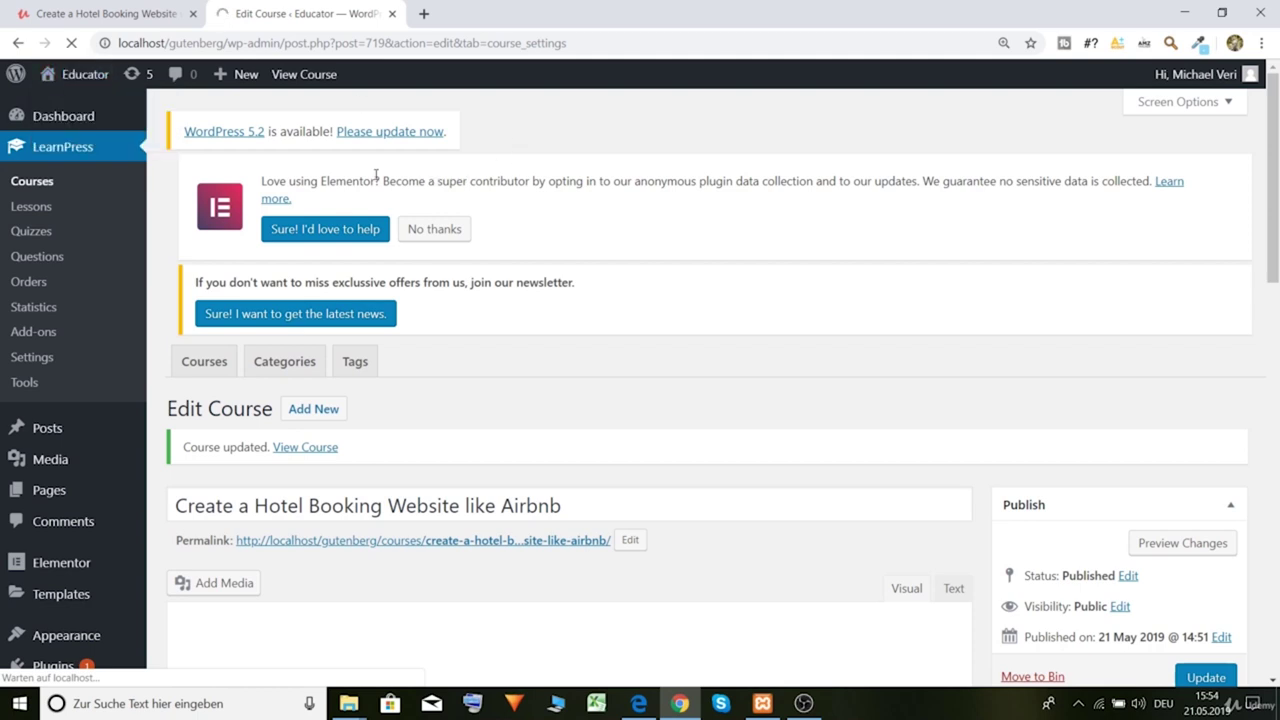
mouse_move(93, 80)
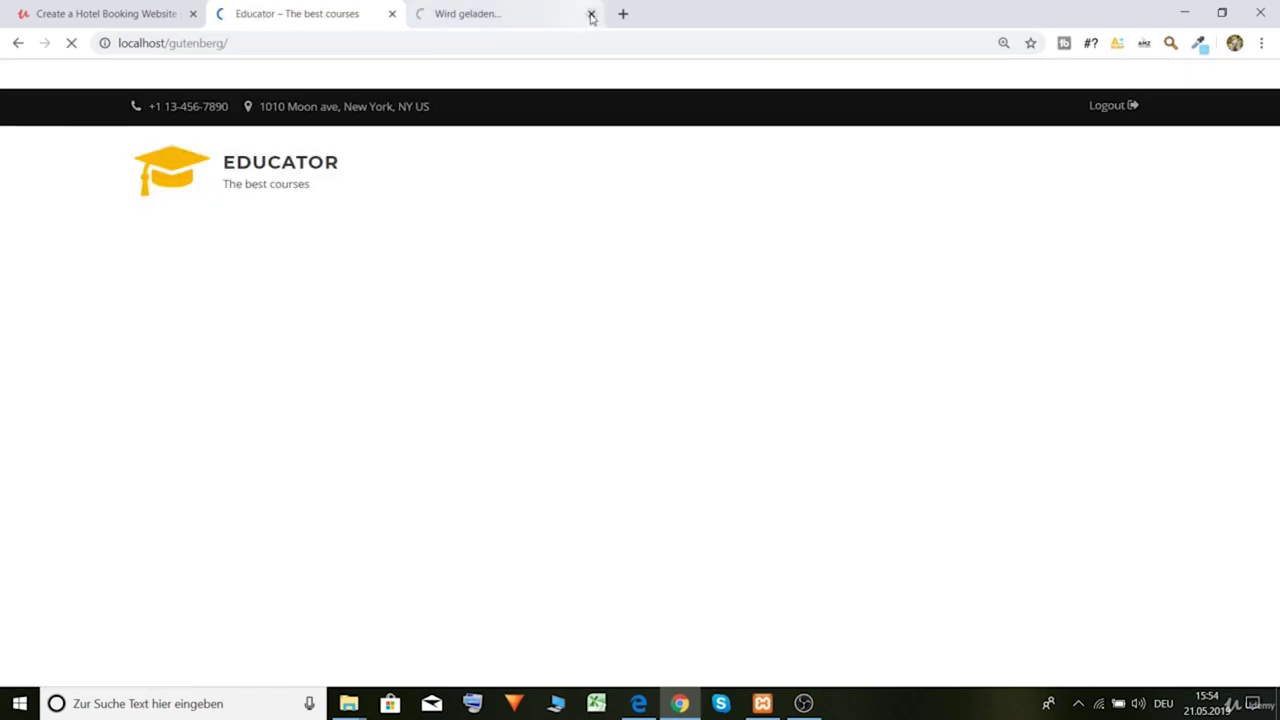
left_click(591, 14)
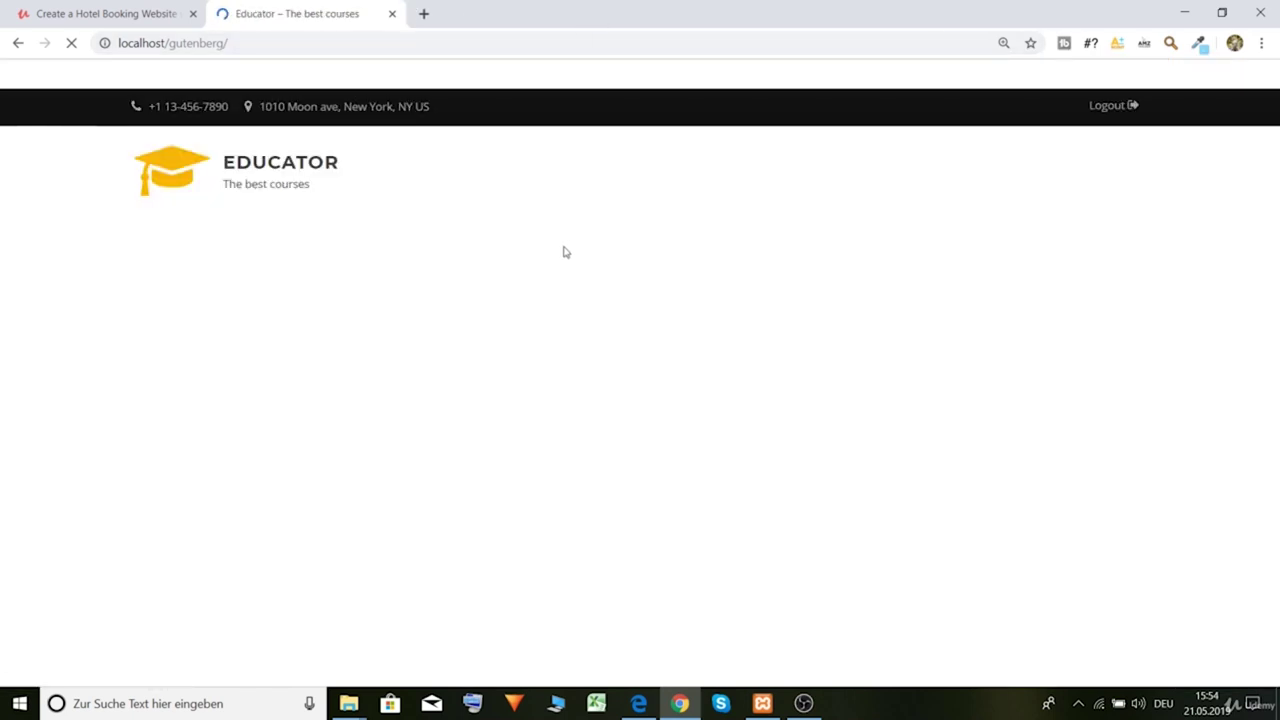
scroll(553, 260, "down", 5)
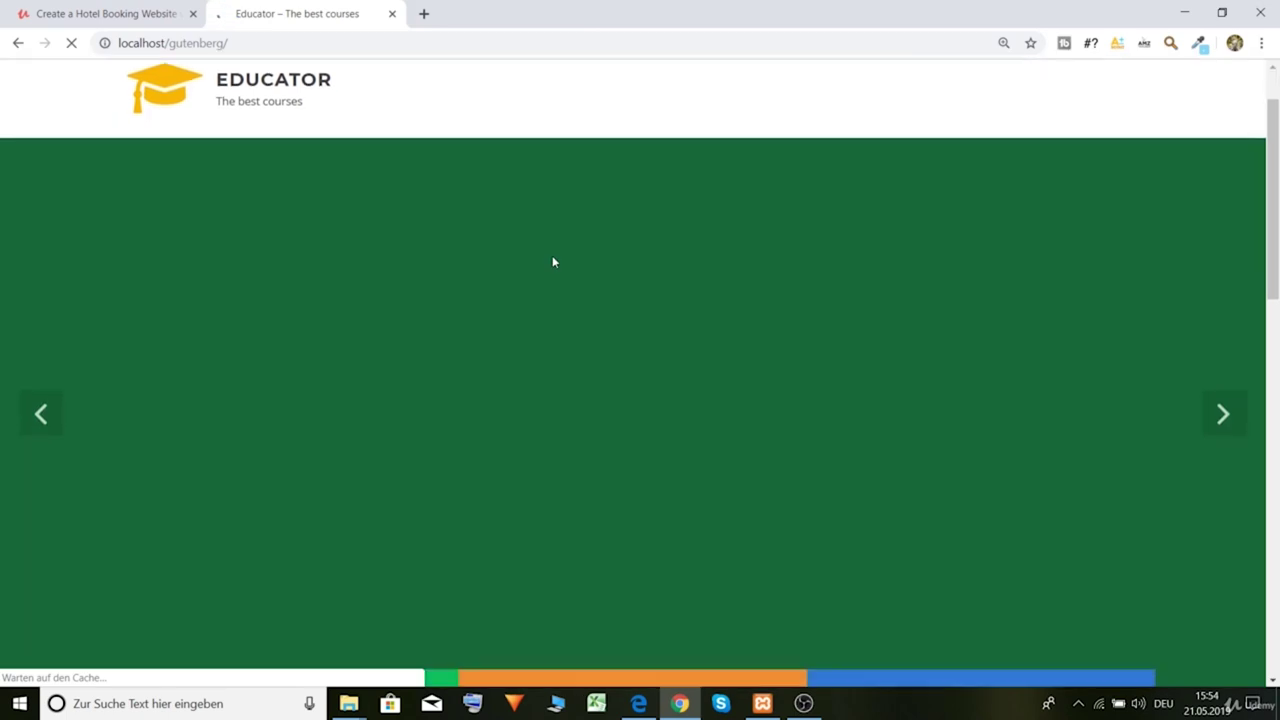
scroll(552, 262, "down", 4)
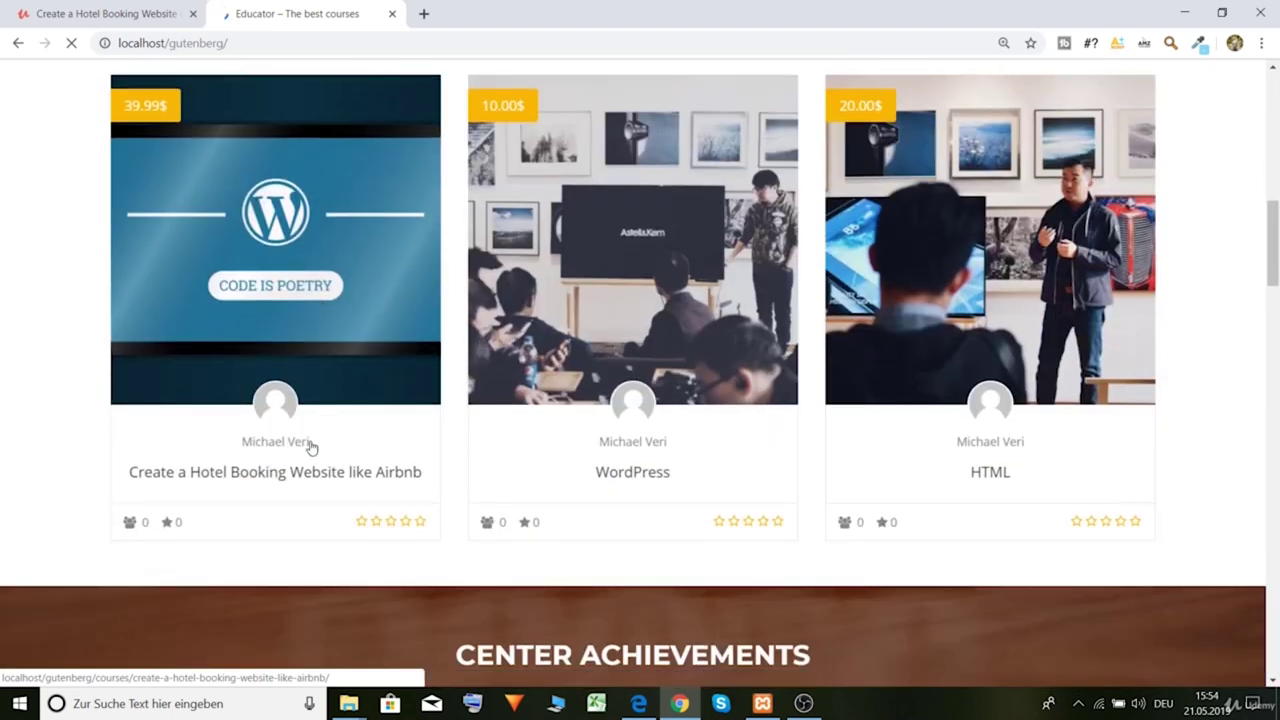
Step: Open the Create a Hotel Booking Website like Airbnb course page and test its purchase link
left_click(298, 478)
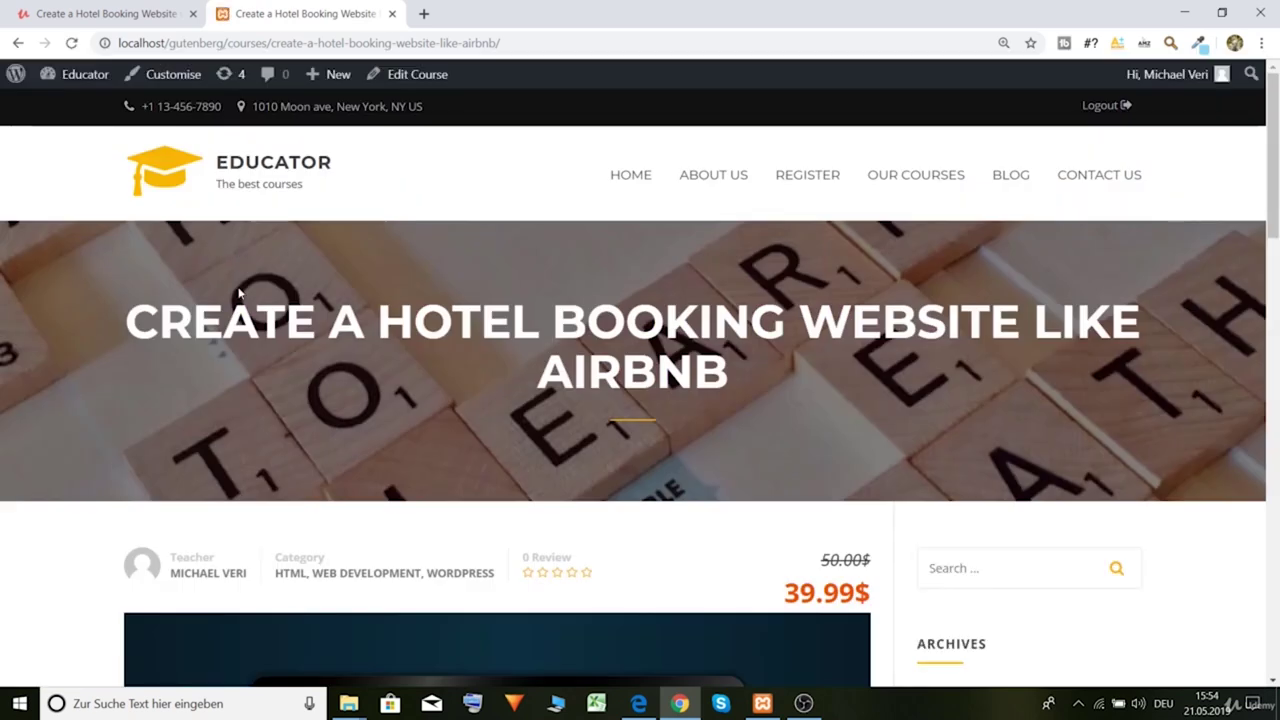
scroll(360, 370, "down", 8)
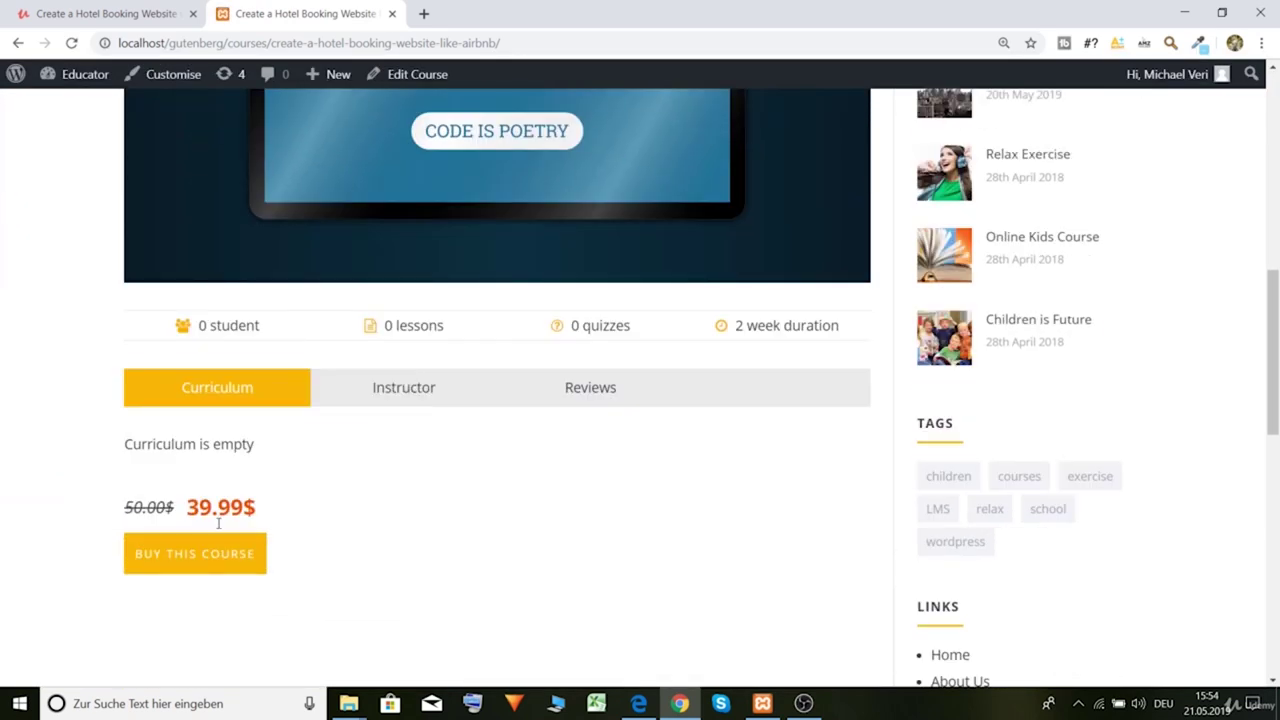
left_click(208, 564)
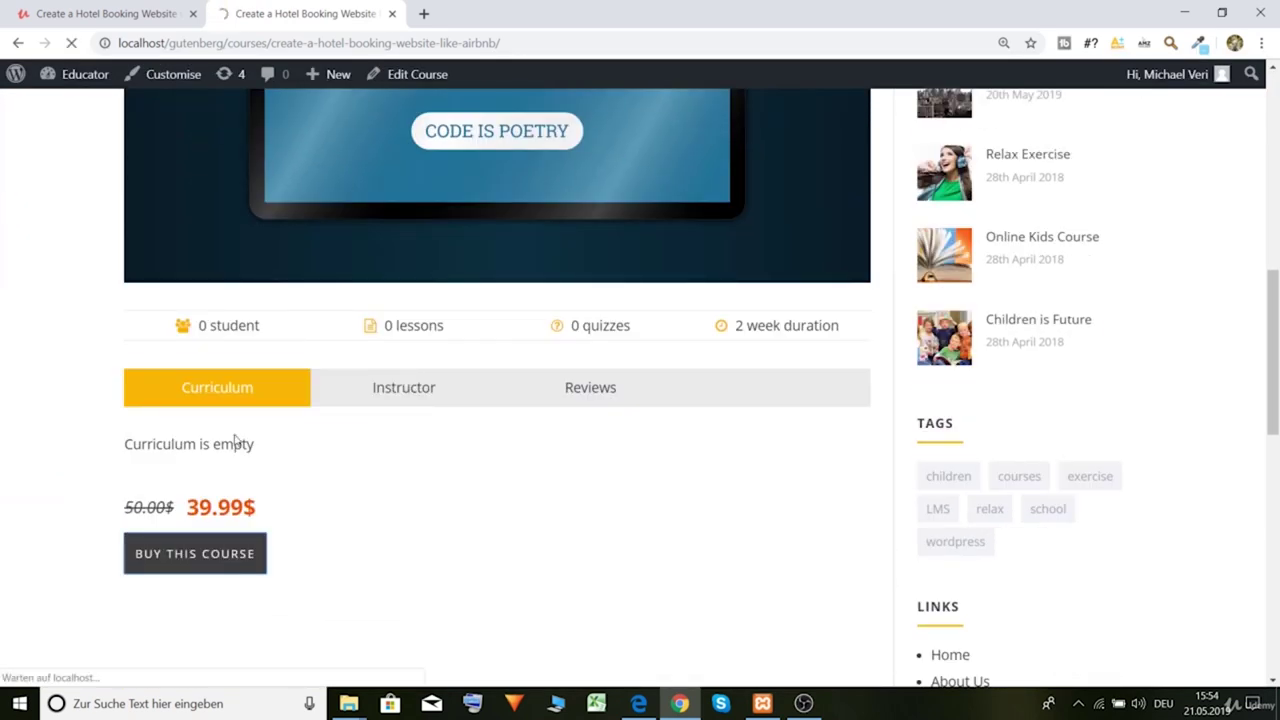